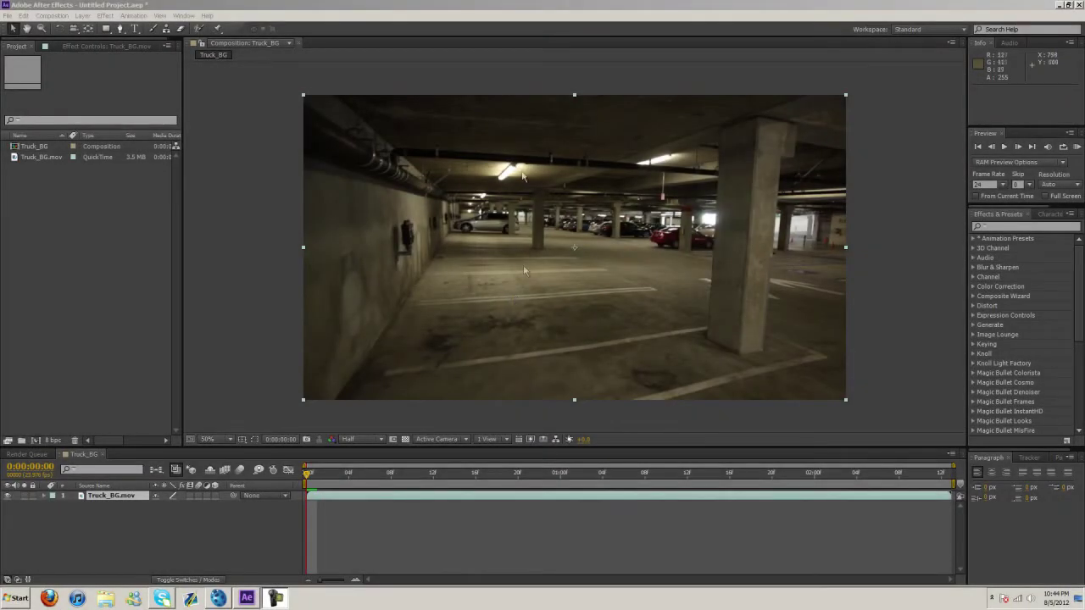
- Select the Truck_BG.mov layer and scrub through the parking-garage clip to preview its frames
{"action": "left_click", "coordinate": [505, 69]}
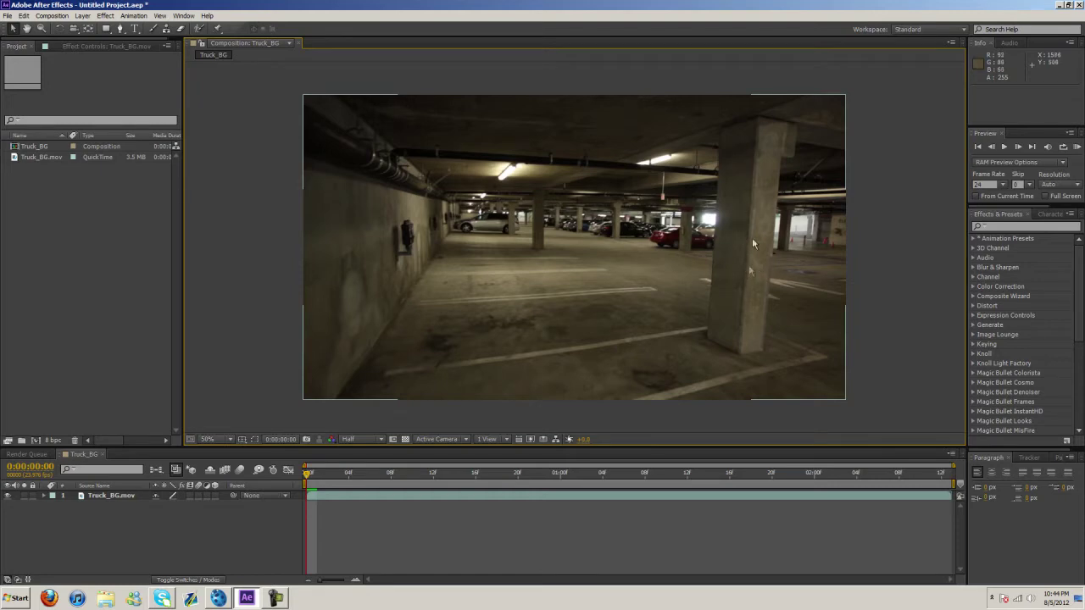
{"action": "left_click", "coordinate": [125, 497]}
{"action": "mouse_move", "coordinate": [309, 475]}
{"action": "left_mouse_down"}
{"action": "mouse_move", "coordinate": [650, 477]}
{"action": "mouse_move", "coordinate": [308, 477]}
{"action": "left_mouse_up"}
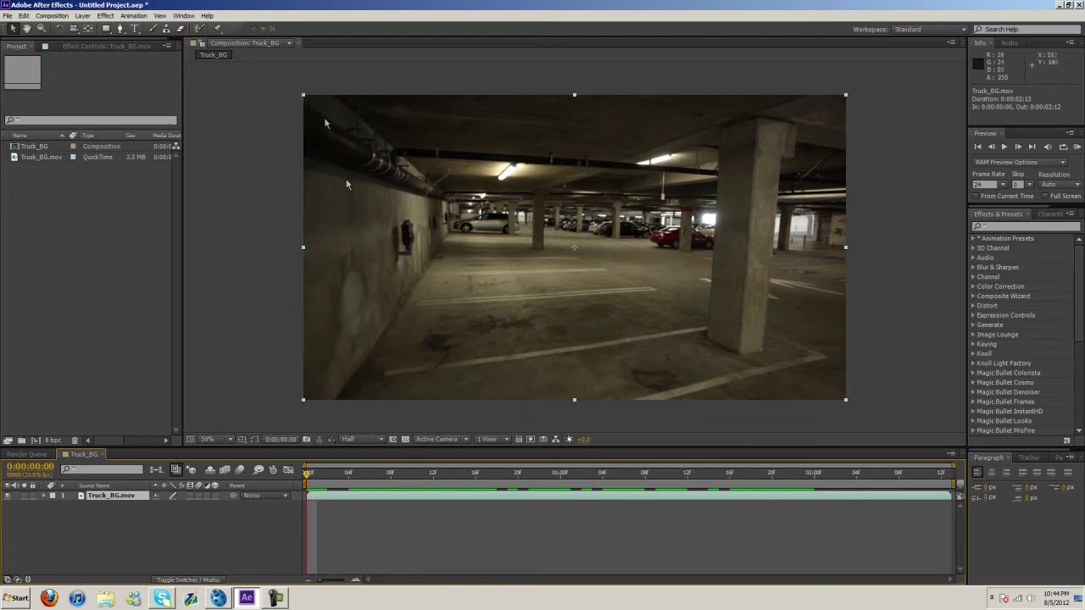
{"action": "left_click_drag", "start_coordinate": [307, 477], "coordinate": [84, 442]}
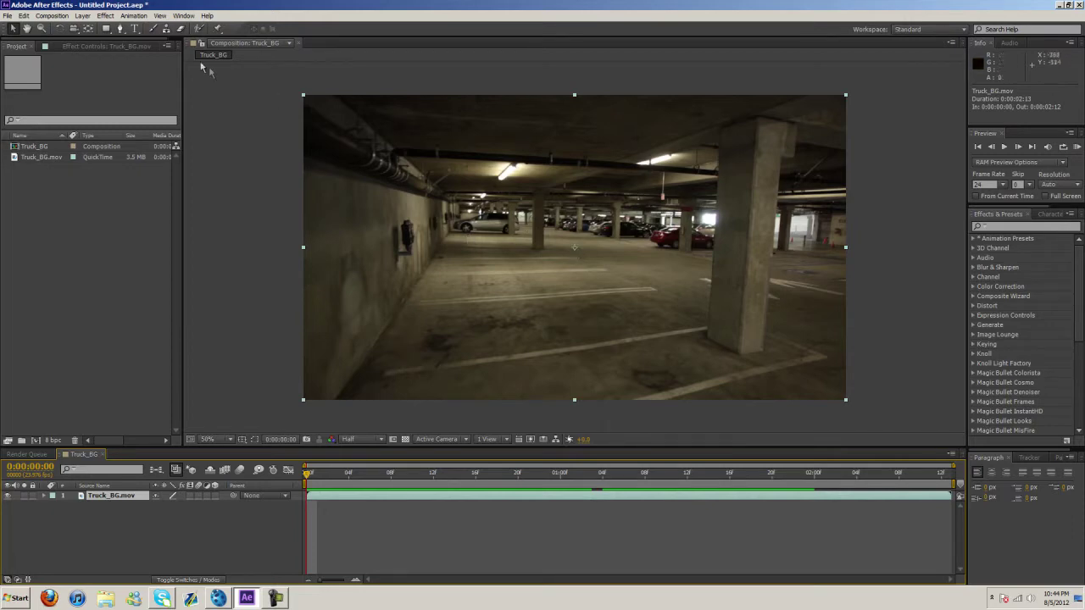
{"action": "left_click", "coordinate": [65, 16]}
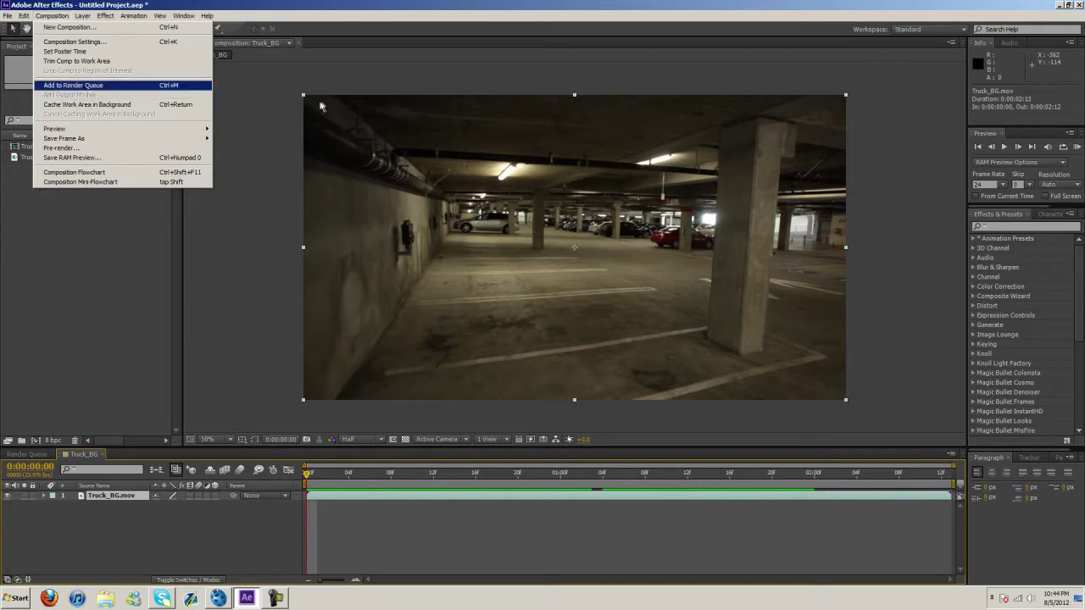
- Add Truck_BG to the render queue with JPEG Sequence output at quality 10
{"action": "left_click", "coordinate": [88, 86]}
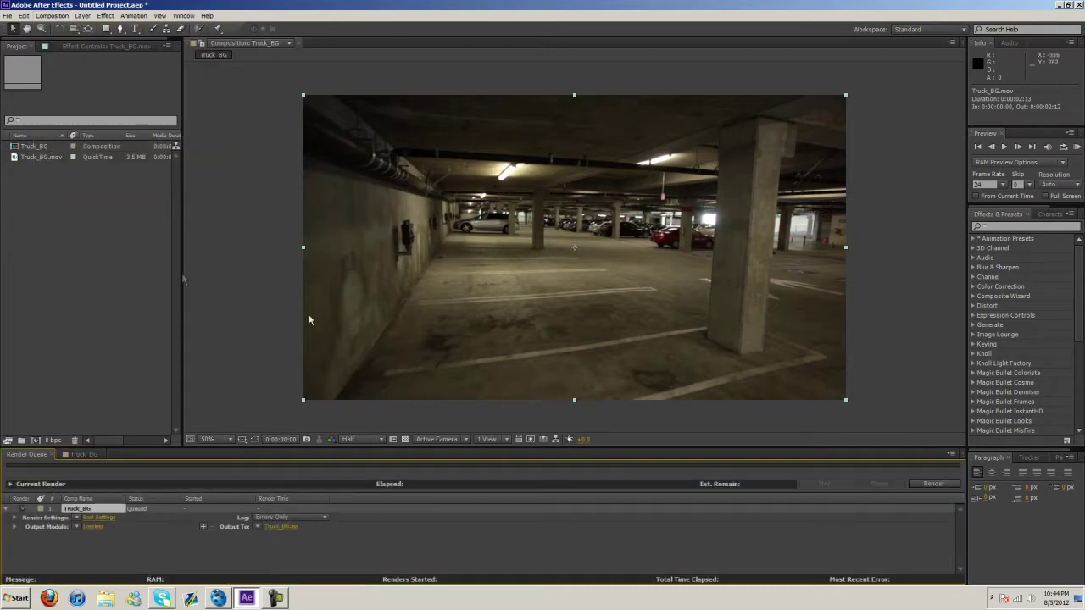
{"action": "left_click", "coordinate": [92, 527]}
{"action": "left_click", "coordinate": [482, 158]}
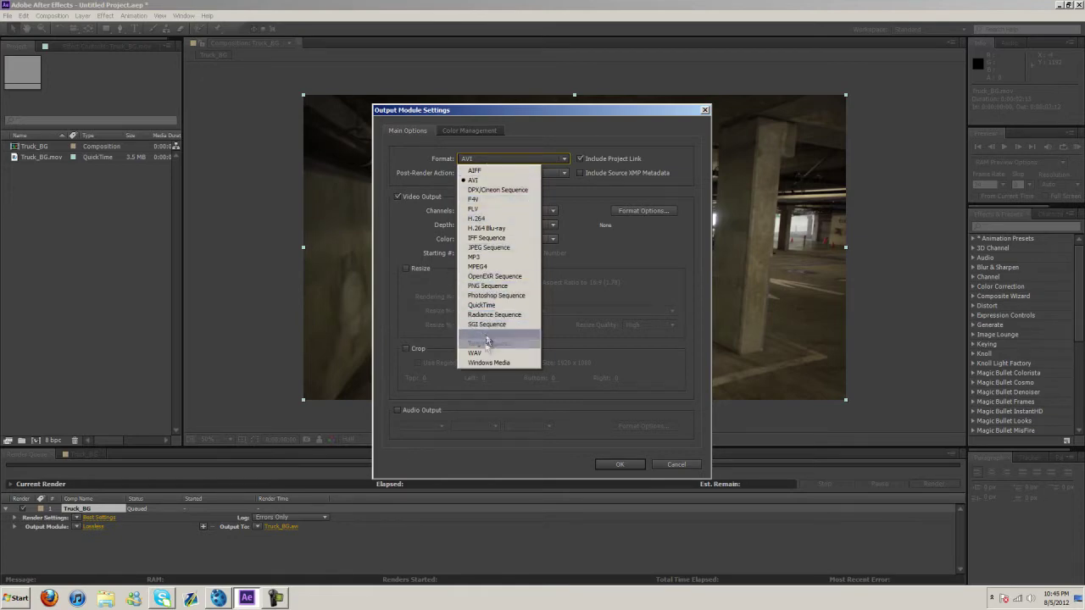
{"action": "left_click", "coordinate": [492, 248]}
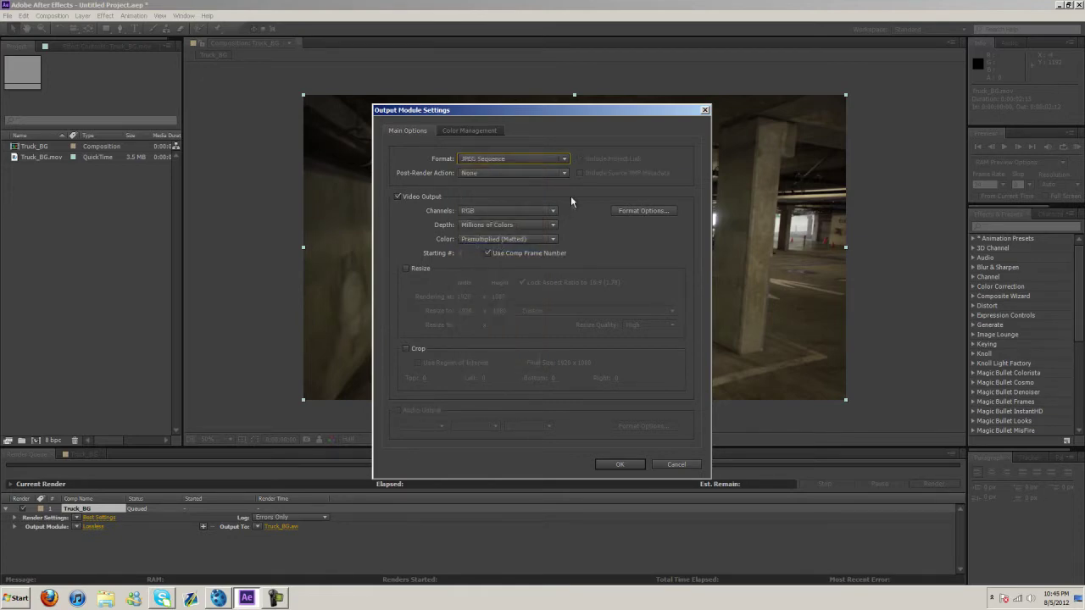
{"action": "left_click", "coordinate": [644, 212]}
{"action": "left_click", "coordinate": [627, 266]}
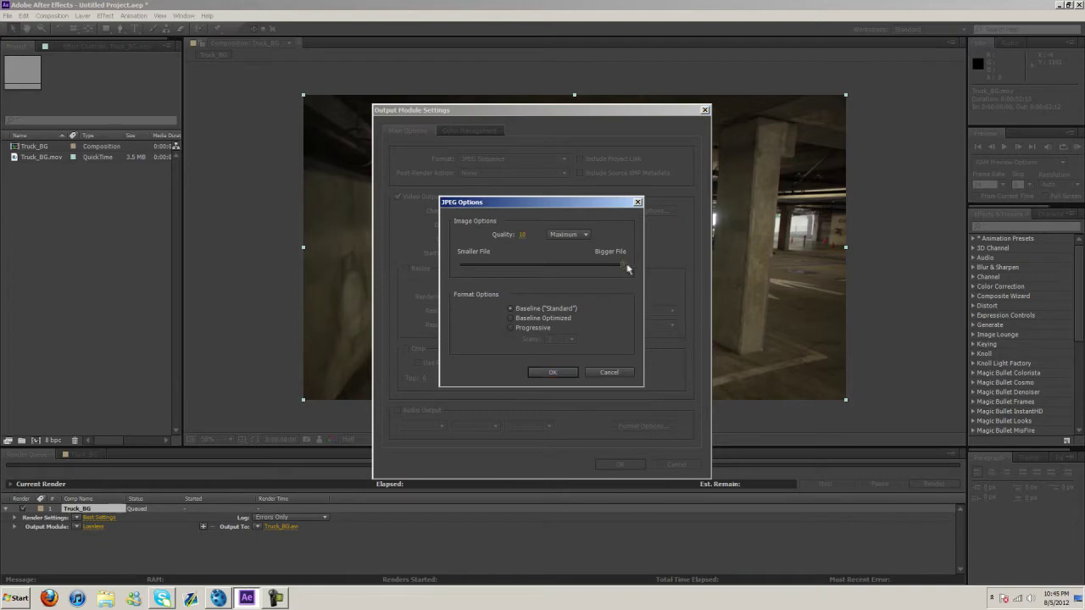
{"action": "left_click", "coordinate": [553, 373]}
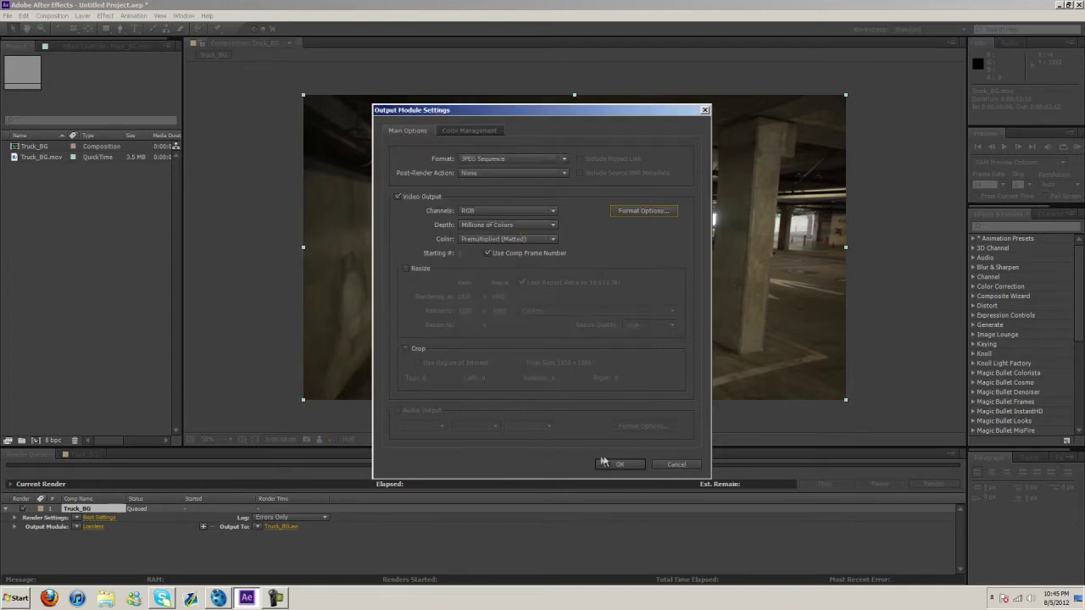
{"action": "left_click", "coordinate": [609, 464]}
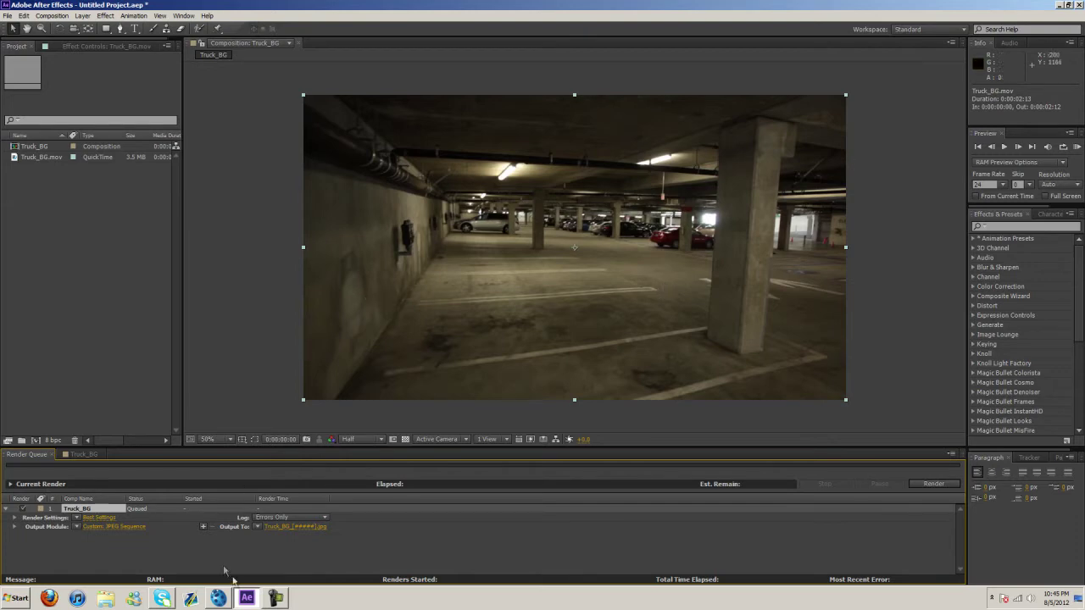
- In boujou, import Truck_BG_00000.jpg as an image sequence at 24 fps
{"action": "left_click", "coordinate": [227, 597]}
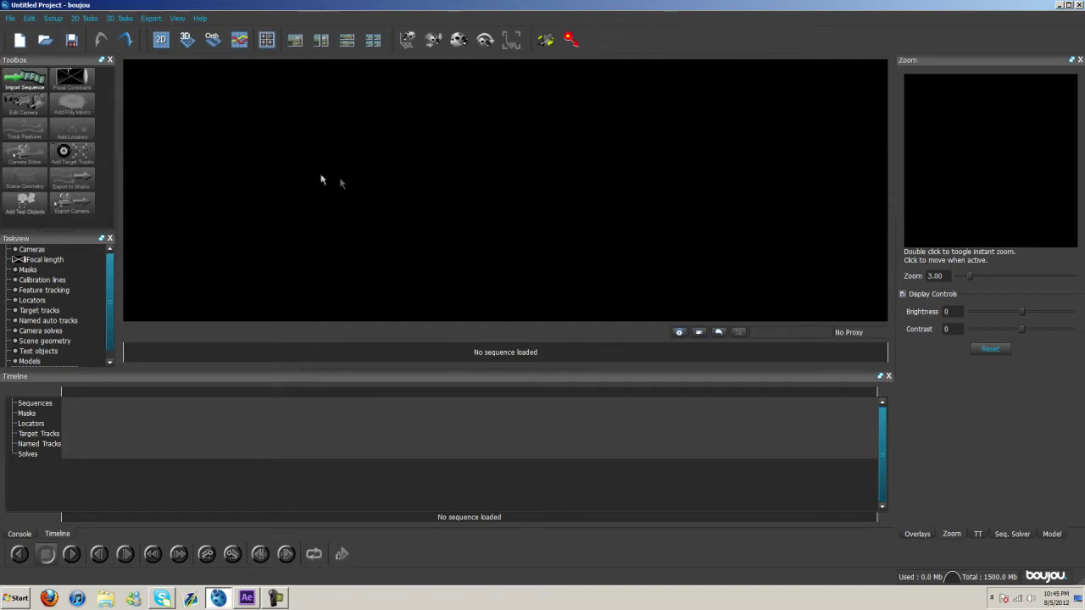
{"action": "left_click", "coordinate": [25, 82]}
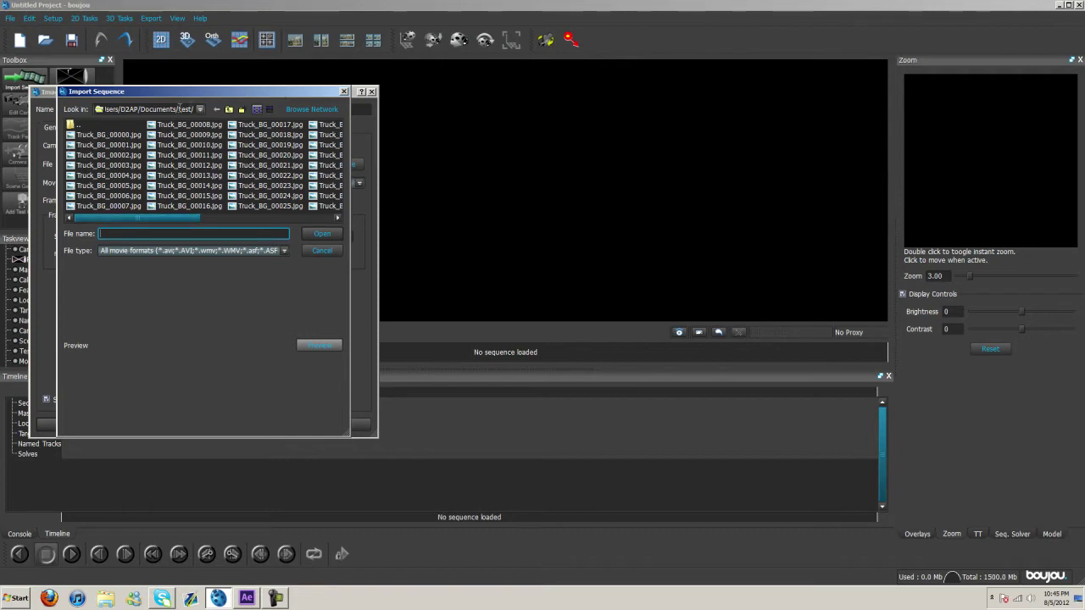
{"action": "left_click", "coordinate": [200, 109]}
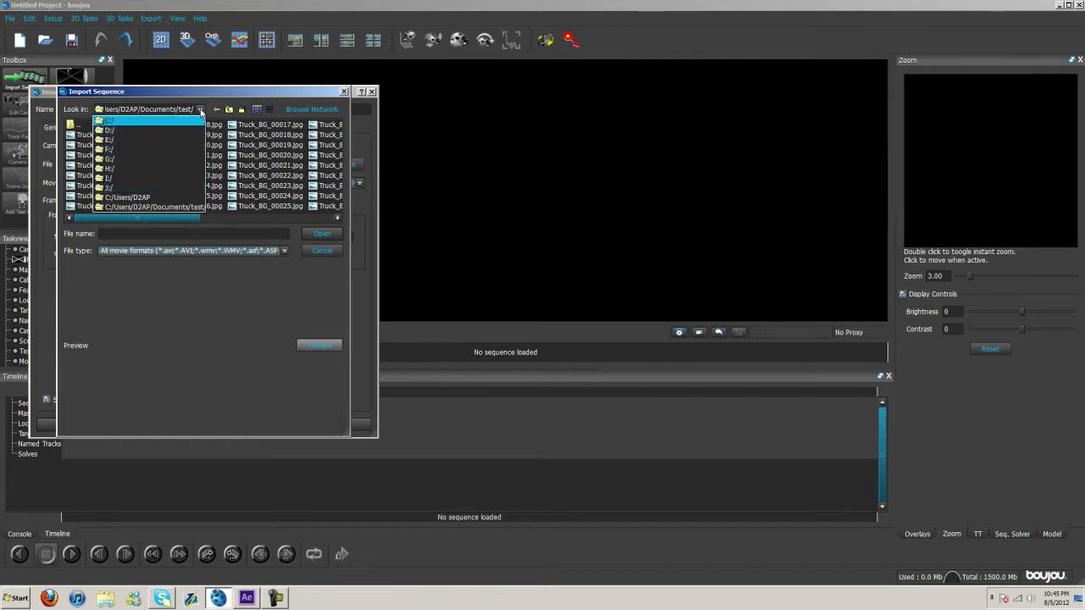
{"action": "left_click", "coordinate": [201, 111]}
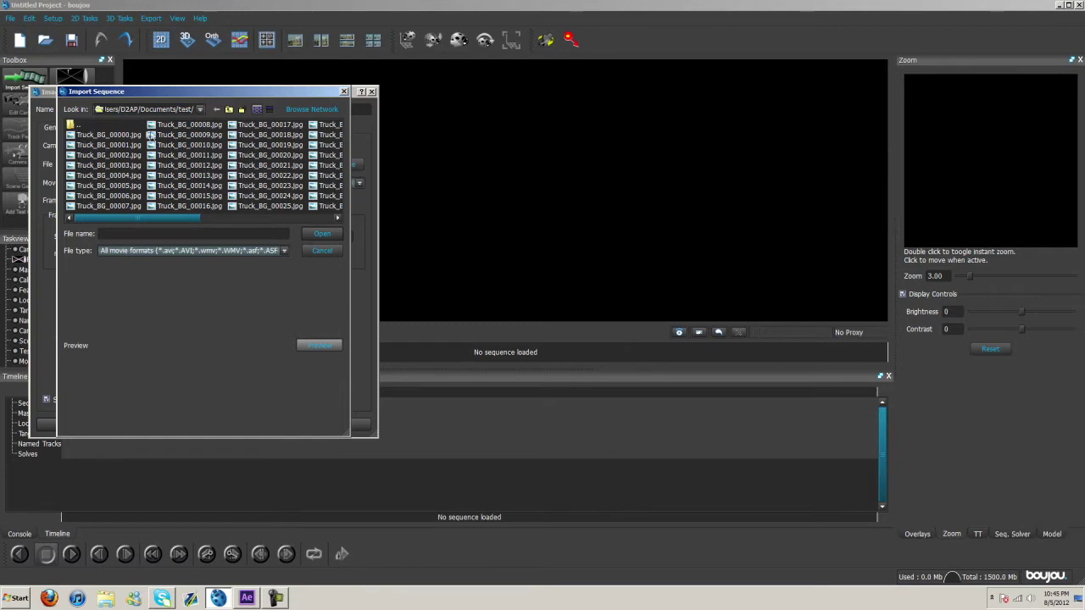
{"action": "left_click", "coordinate": [101, 135]}
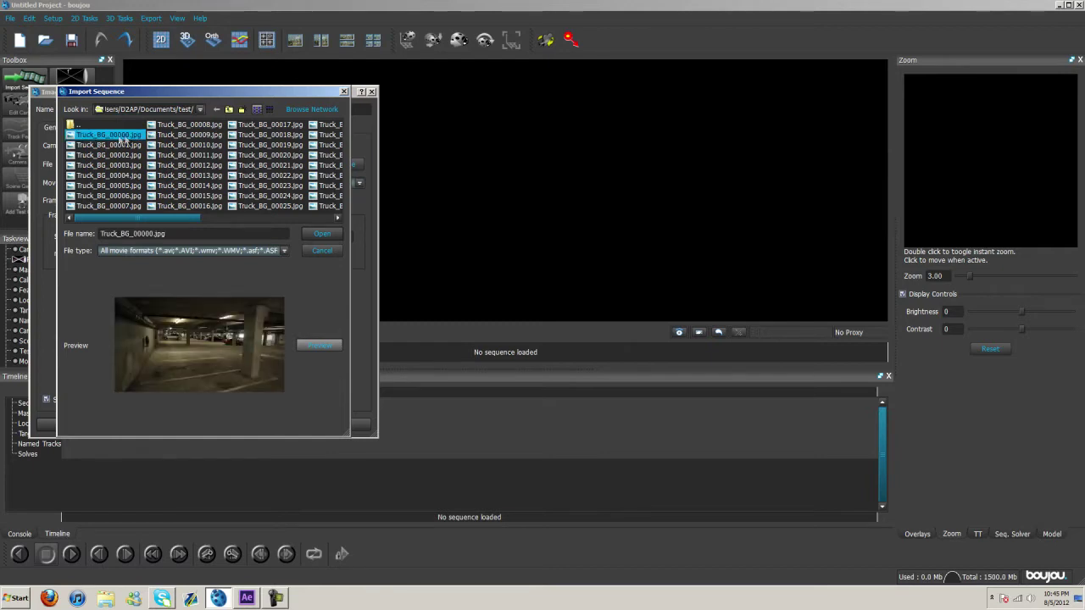
{"action": "left_click", "coordinate": [322, 234]}
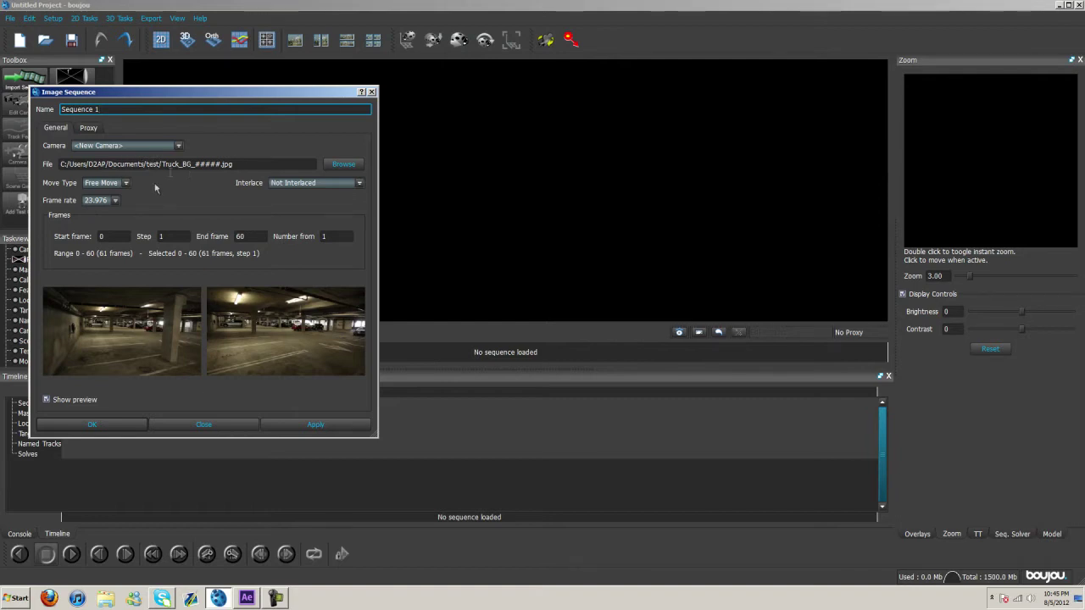
{"action": "left_click", "coordinate": [116, 201]}
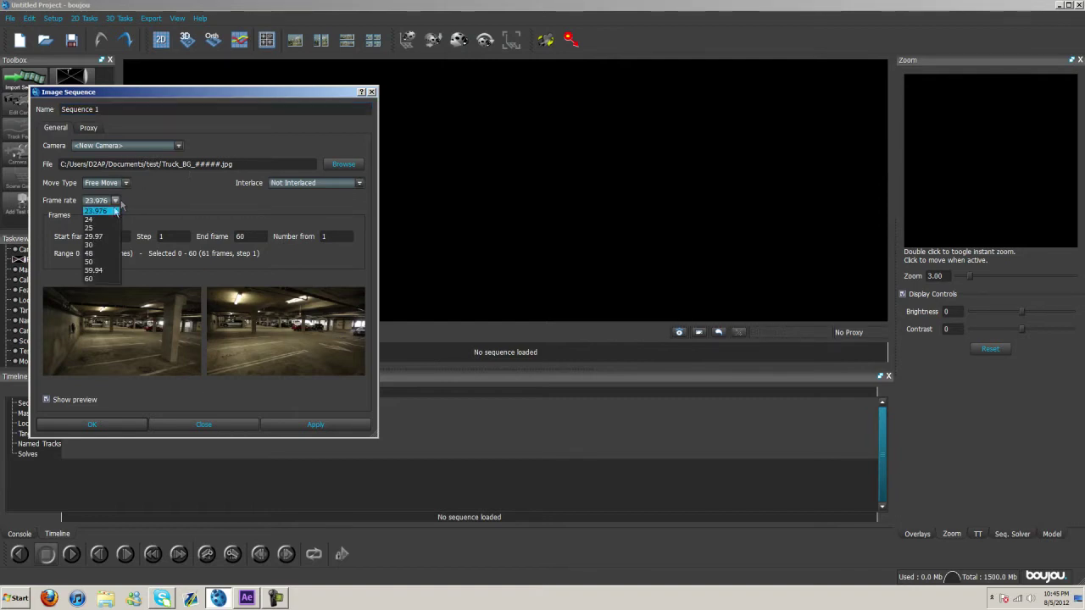
{"action": "left_click", "coordinate": [89, 219]}
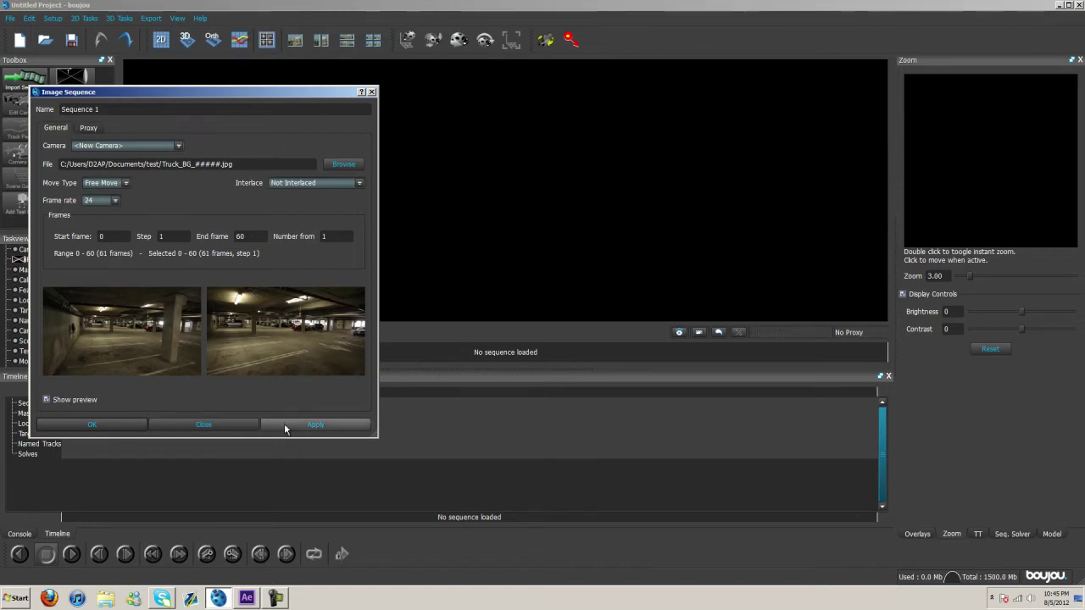
{"action": "left_click", "coordinate": [106, 425]}
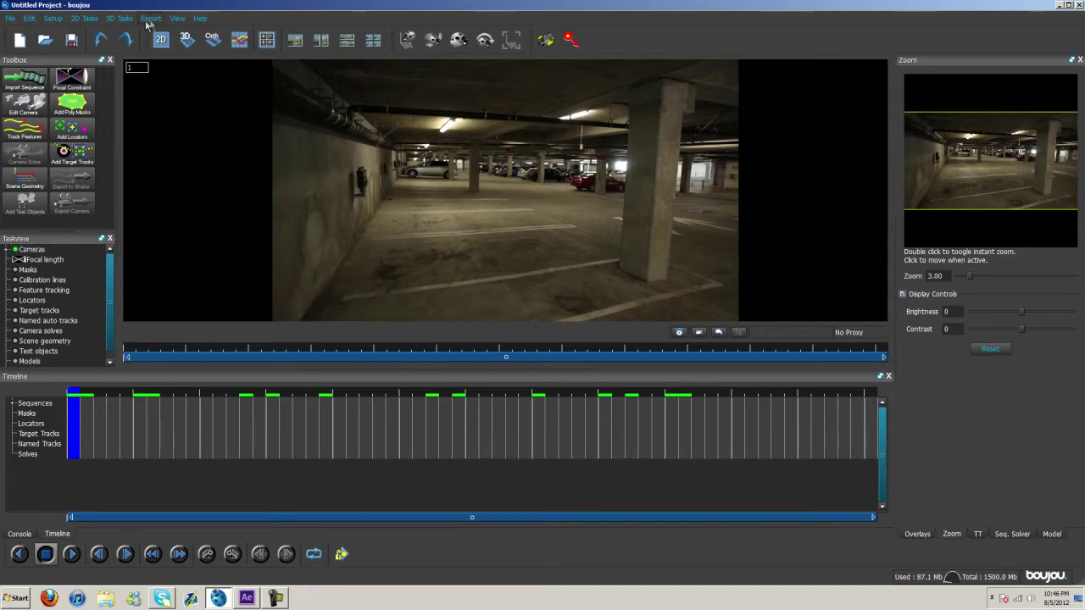
- Browse the View > Panes options in boujou without changing anything
{"action": "left_click", "coordinate": [177, 18]}
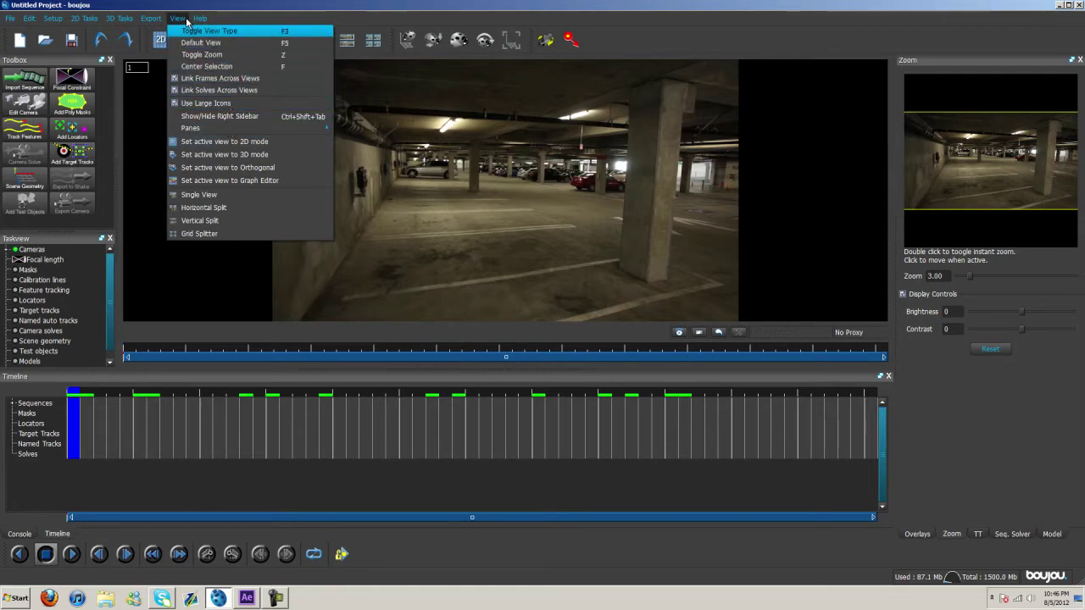
{"action": "mouse_move", "coordinate": [223, 127]}
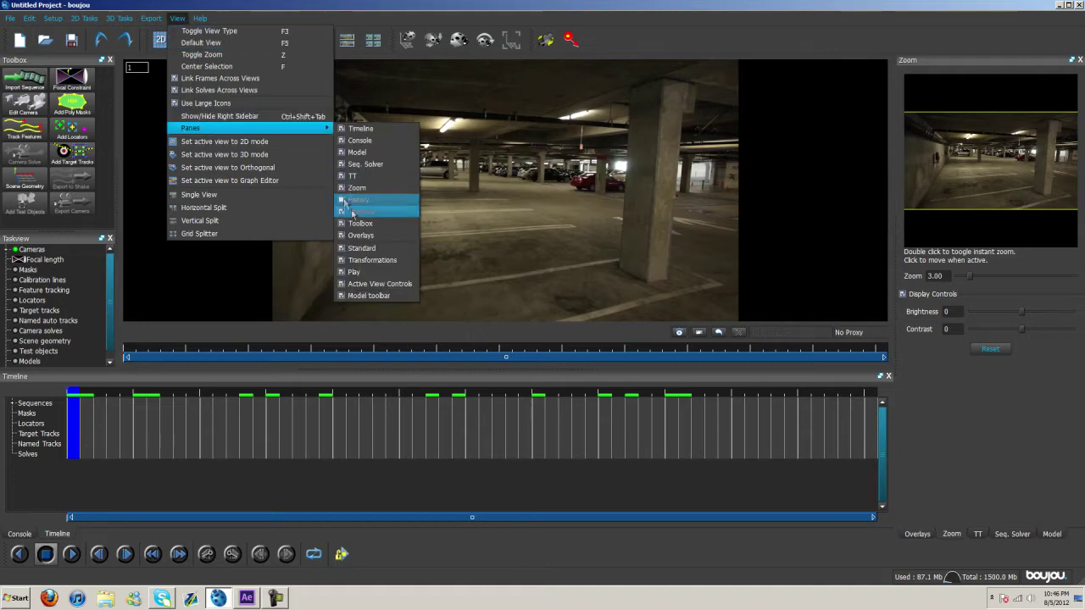
{"action": "left_click", "coordinate": [178, 19]}
{"action": "left_click", "coordinate": [181, 19]}
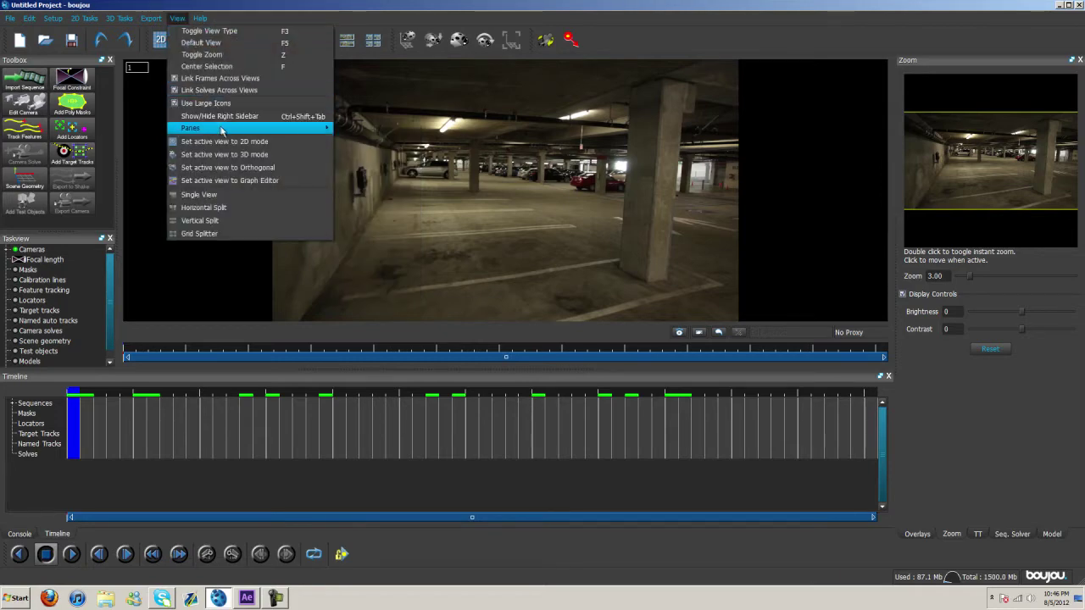
{"action": "mouse_move", "coordinate": [326, 128]}
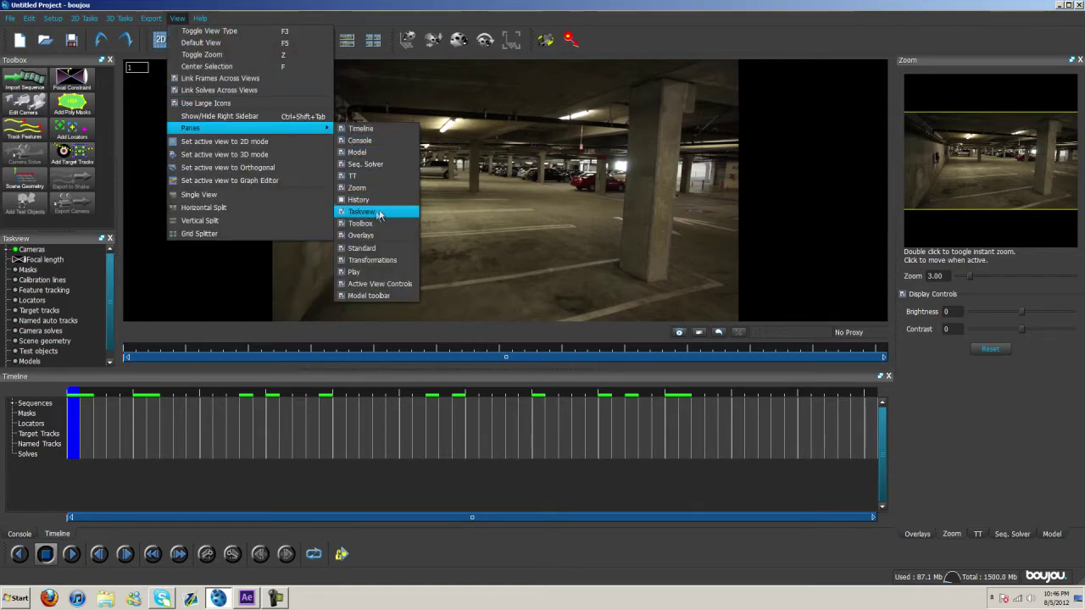
{"action": "left_click", "coordinate": [179, 19]}
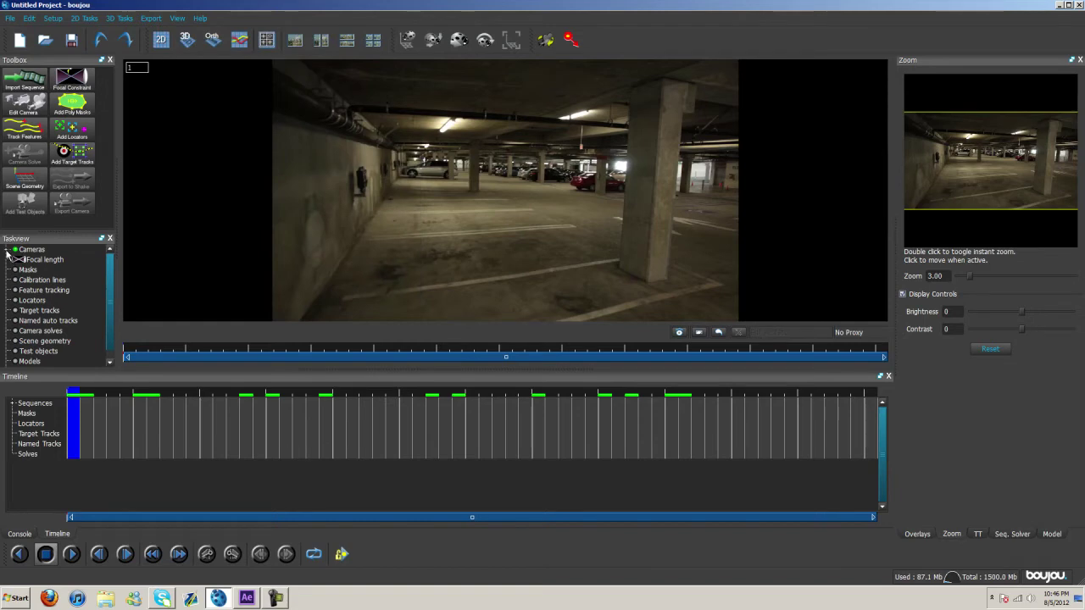
- Expand Cameras > Camera 1, review Sequence 1's settings unchanged, and scrub through the frames
{"action": "left_click", "coordinate": [7, 250]}
{"action": "left_click", "coordinate": [19, 261]}
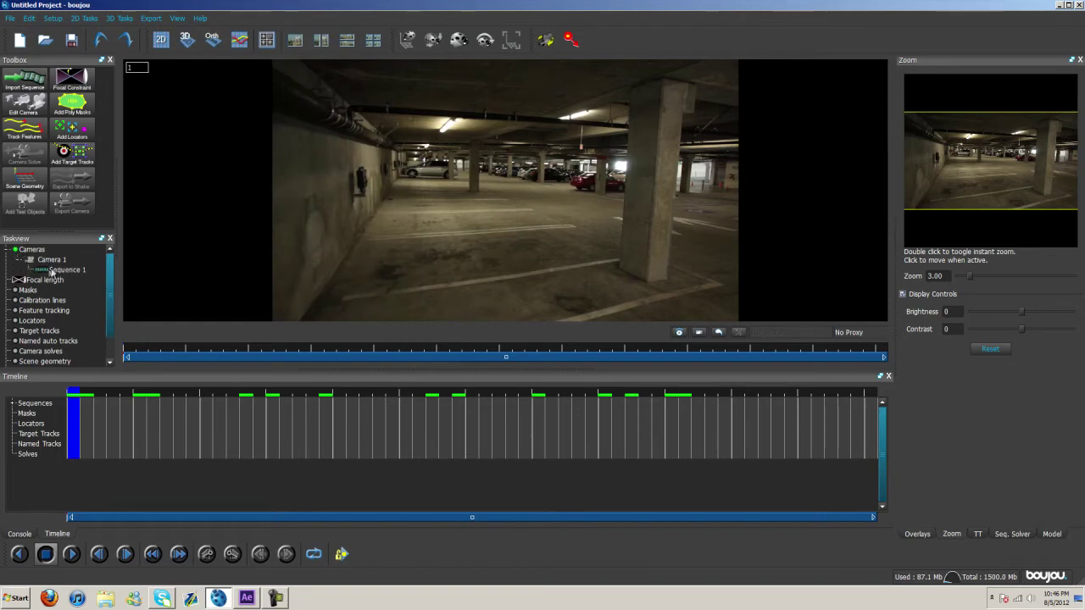
{"action": "double_click", "coordinate": [50, 270]}
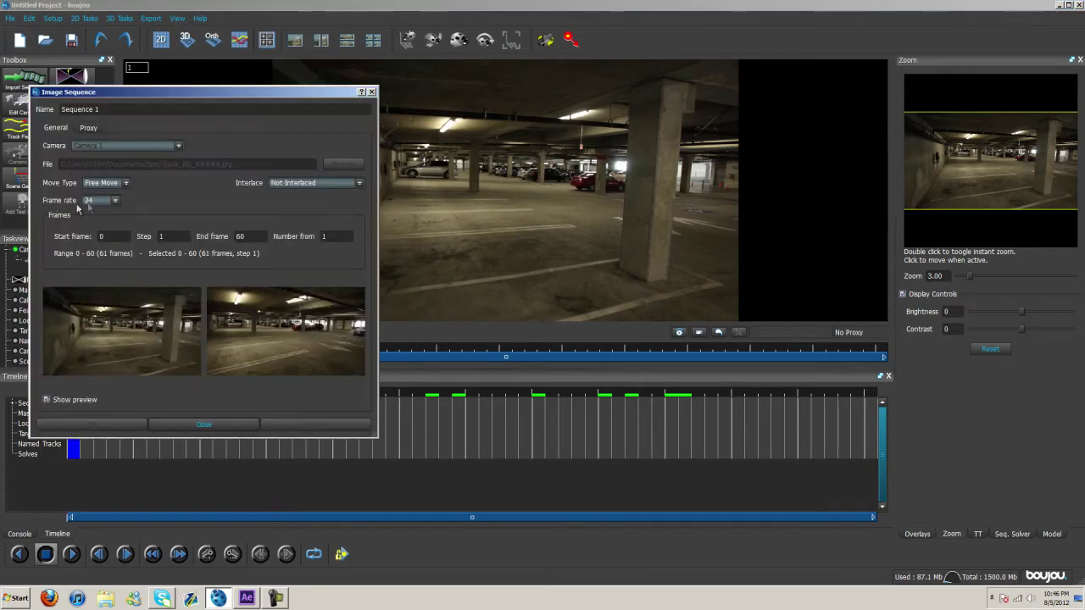
{"action": "left_click", "coordinate": [191, 425]}
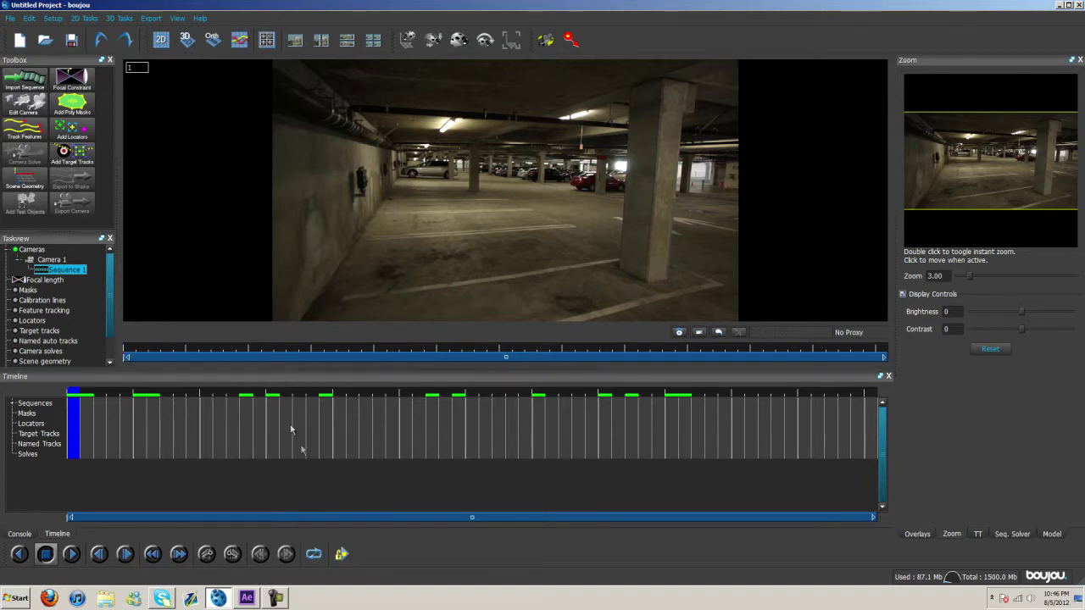
{"action": "left_click_drag", "start_coordinate": [76, 396], "coordinate": [499, 396]}
{"action": "left_click_drag", "start_coordinate": [393, 405], "coordinate": [49, 430]}
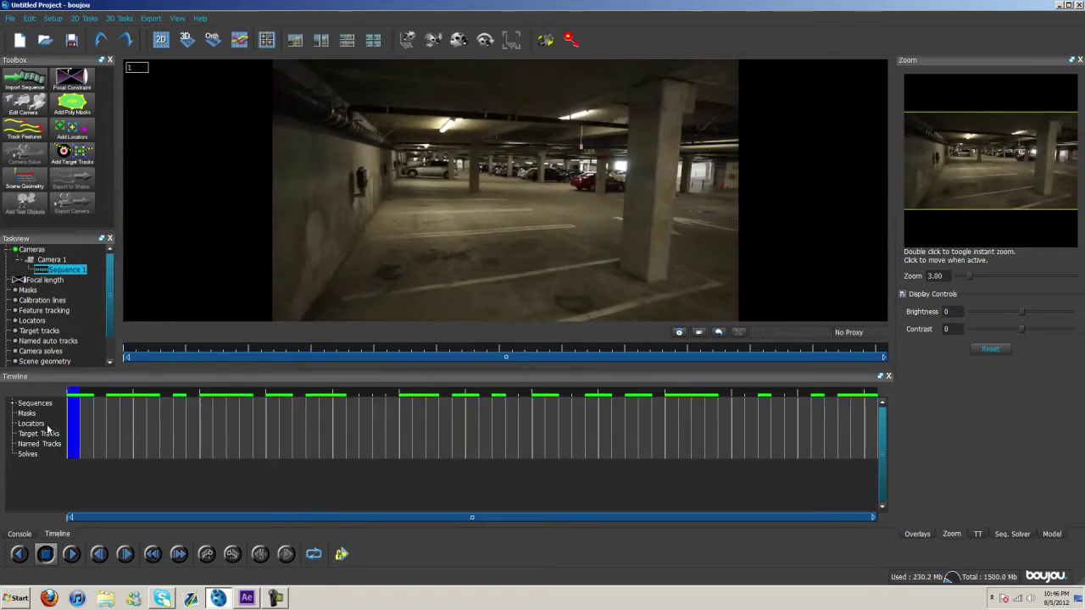
- Track features across all frames, review the tracks around frame 22, and bring up Camera Solve
{"action": "left_click", "coordinate": [19, 131]}
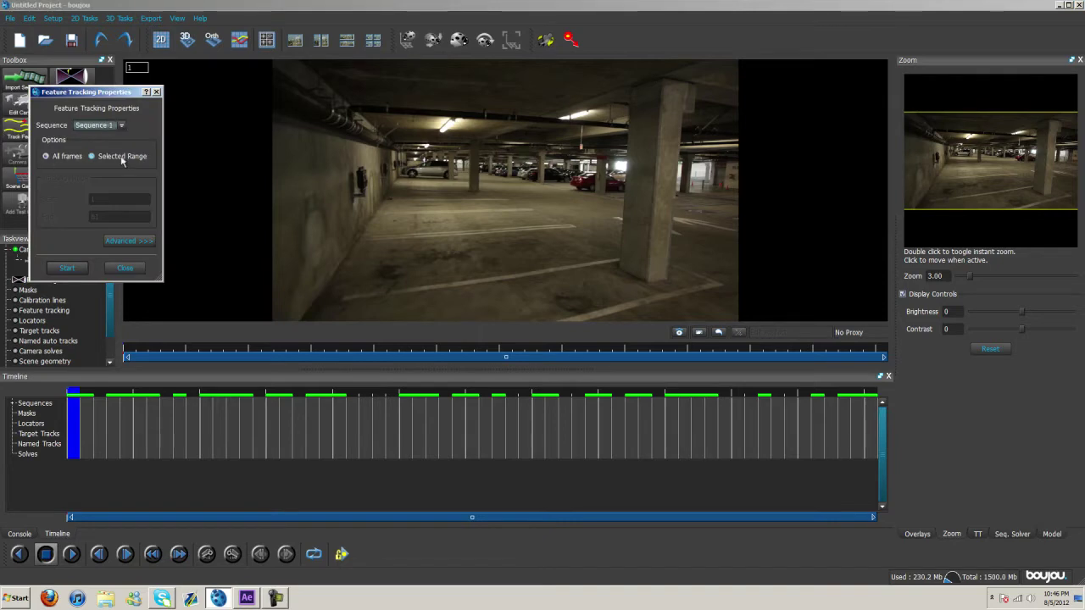
{"action": "left_click", "coordinate": [68, 269]}
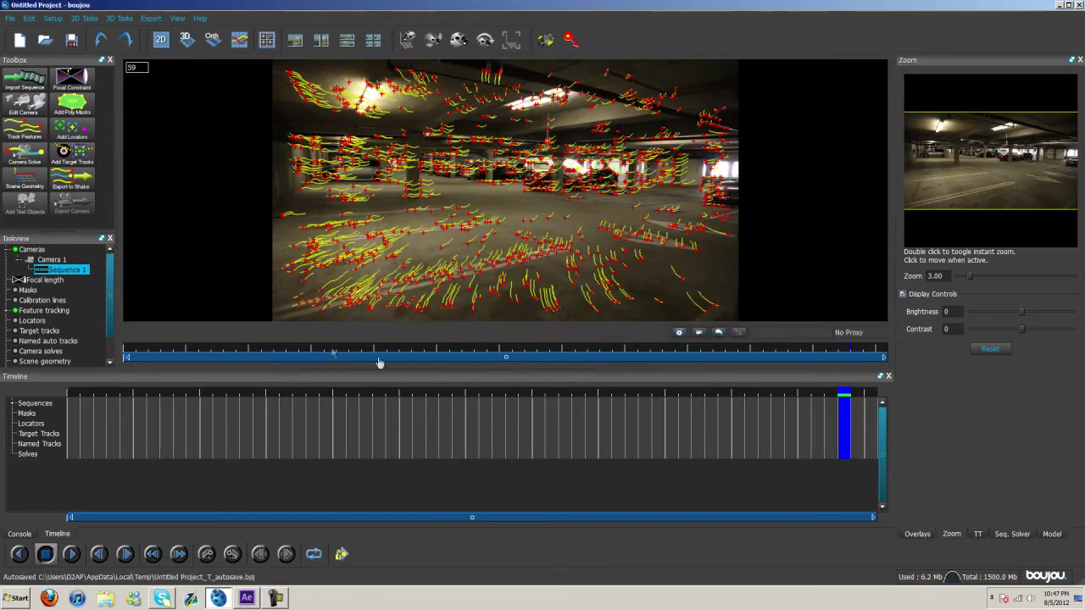
{"action": "left_click_drag", "start_coordinate": [846, 397], "coordinate": [779, 407]}
{"action": "left_click", "coordinate": [352, 407]}
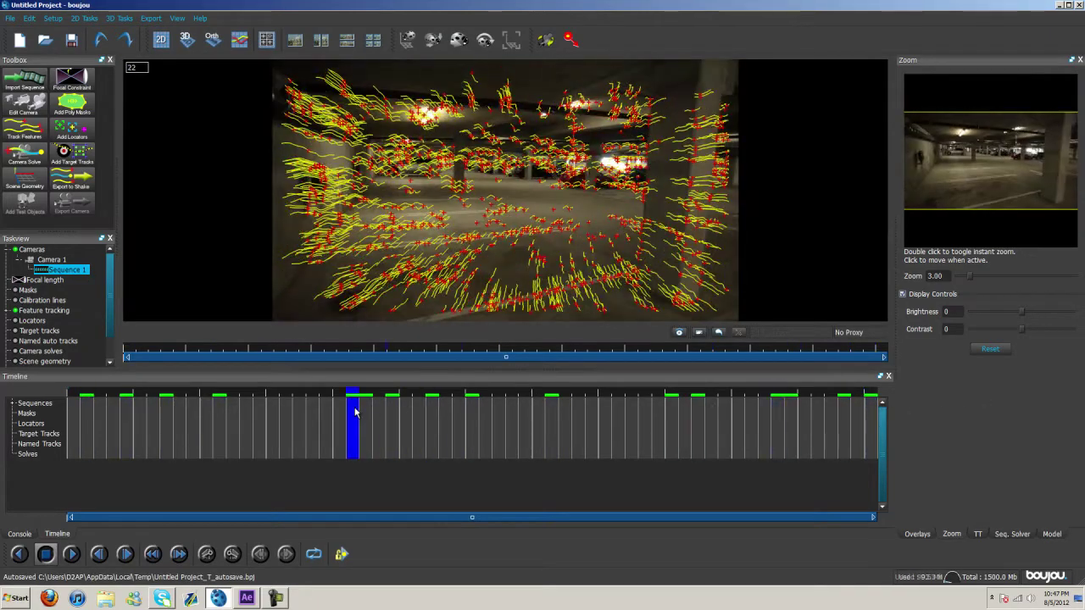
{"action": "left_click", "coordinate": [27, 153]}
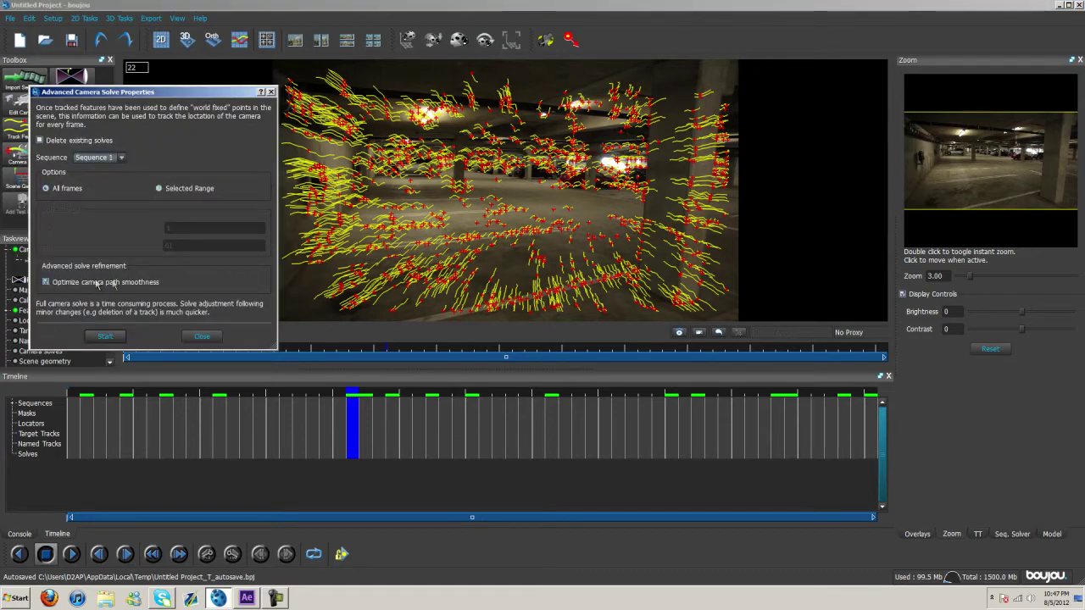
- Run the camera solve, review the solved points and Sequence 1 properties, then return to frame 0
{"action": "left_click", "coordinate": [106, 337]}
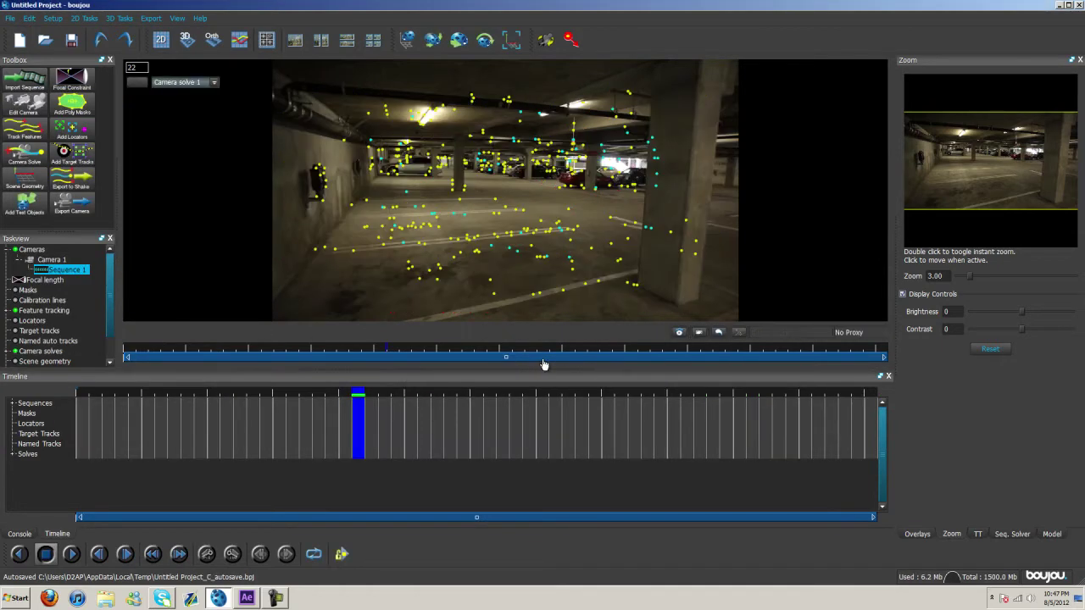
{"action": "left_click_drag", "start_coordinate": [361, 394], "coordinate": [466, 426]}
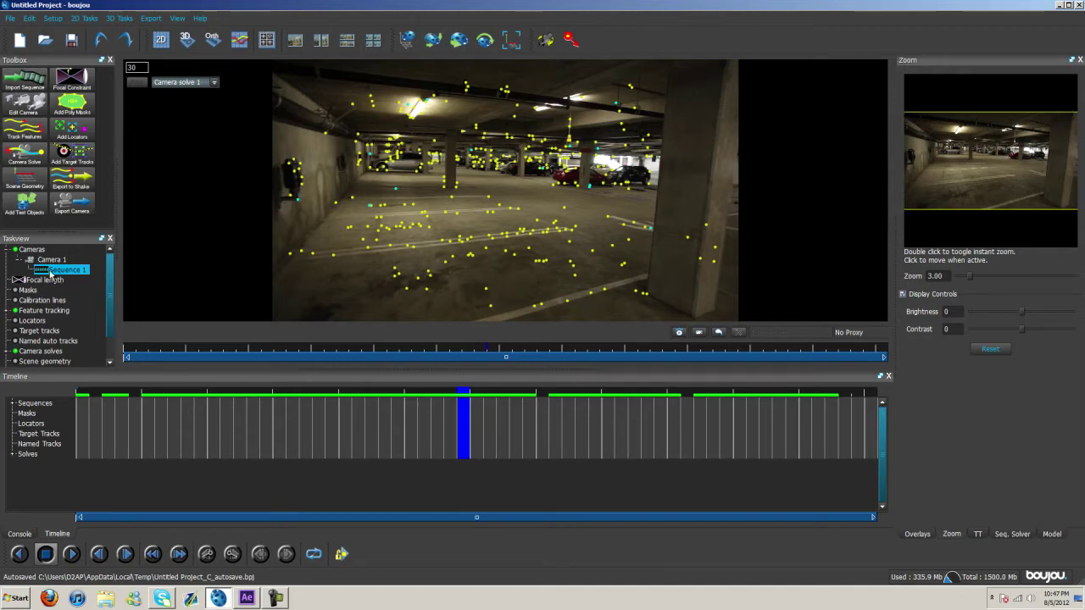
{"action": "double_click", "coordinate": [52, 270]}
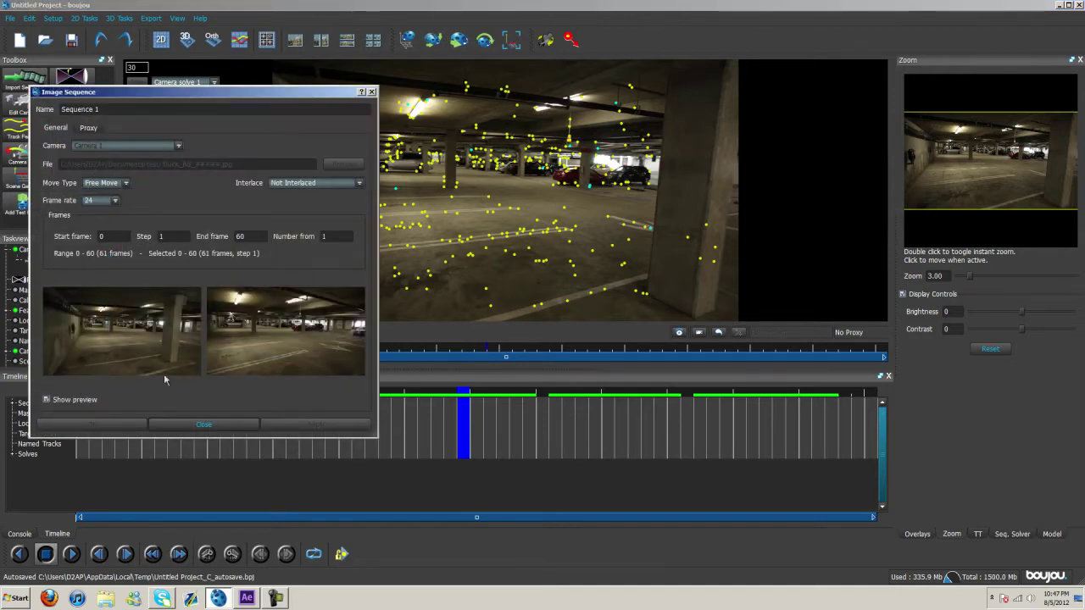
{"action": "left_click", "coordinate": [203, 424]}
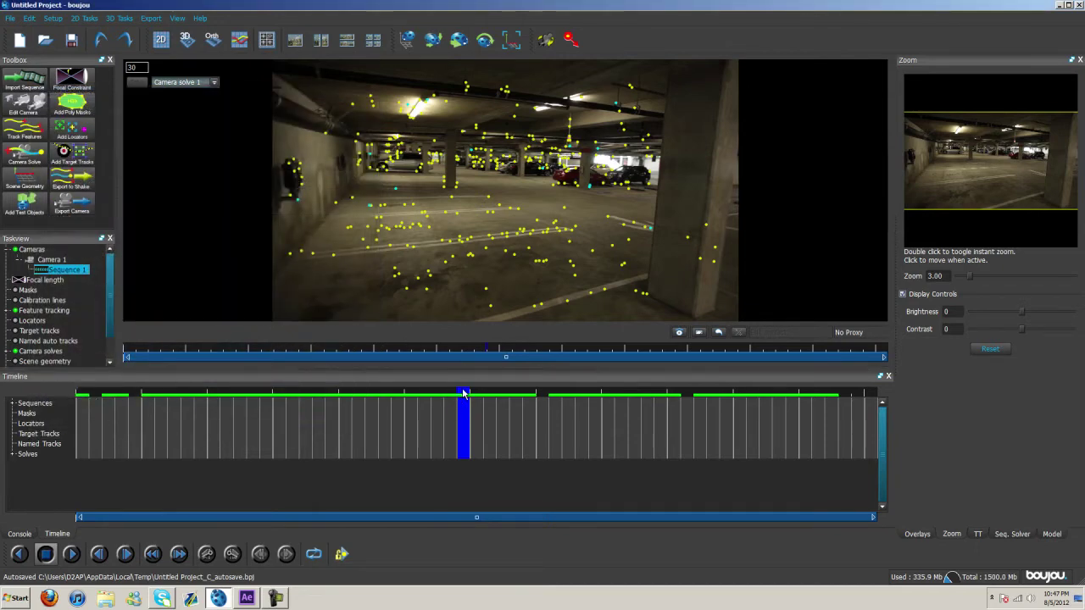
{"action": "left_click_drag", "start_coordinate": [464, 392], "coordinate": [81, 393]}
{"action": "left_click", "coordinate": [151, 19]}
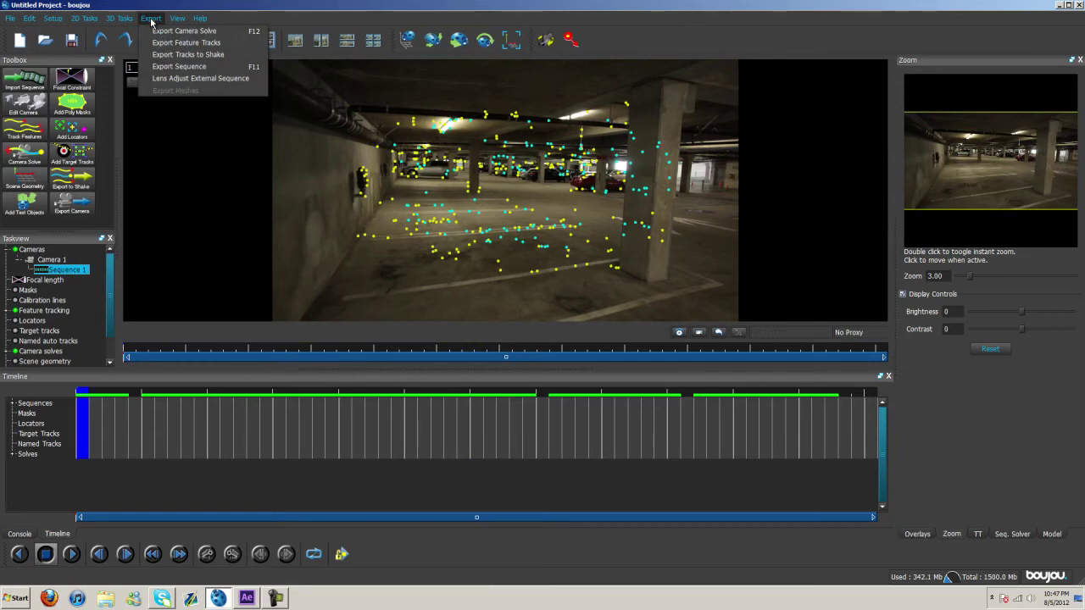
- Set the camera solve export type to After Effects (Maya) with scene scale 1000
{"action": "left_click", "coordinate": [203, 37]}
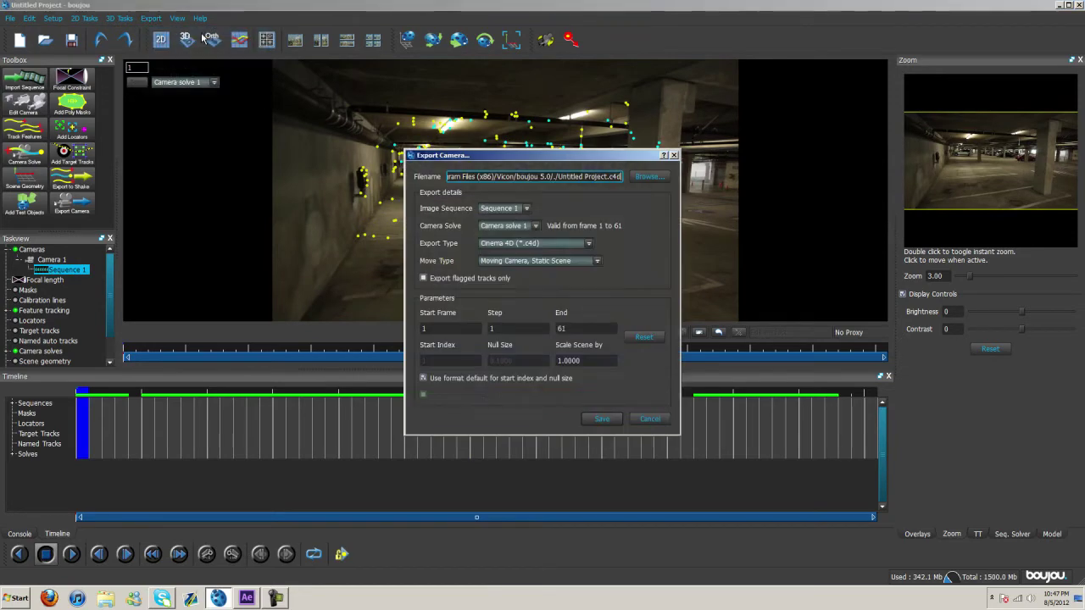
{"action": "left_click", "coordinate": [527, 246]}
{"action": "left_click", "coordinate": [539, 255]}
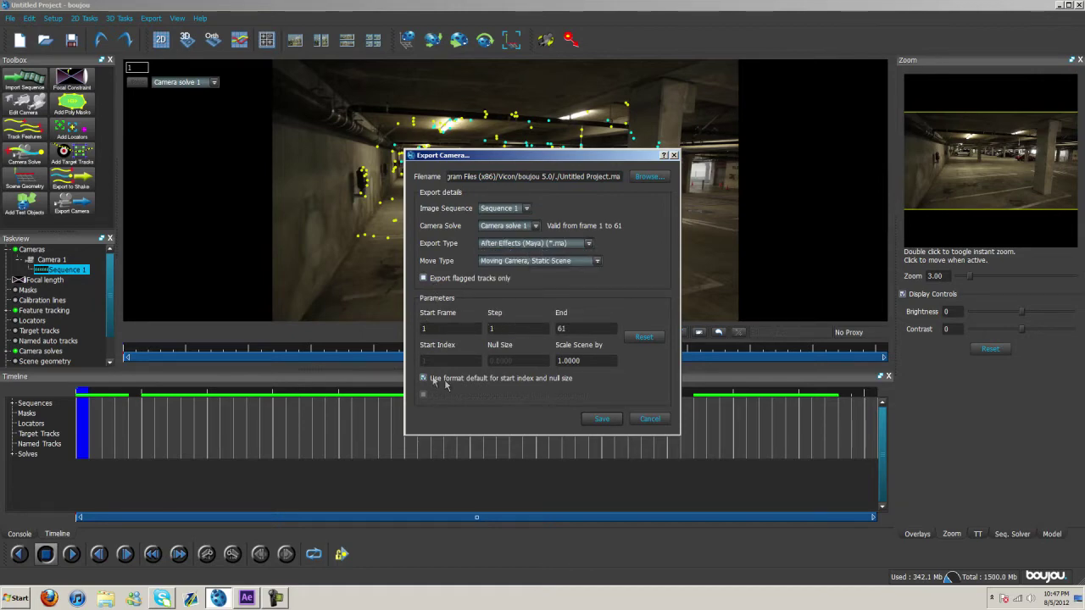
{"action": "double_click", "coordinate": [596, 360]}
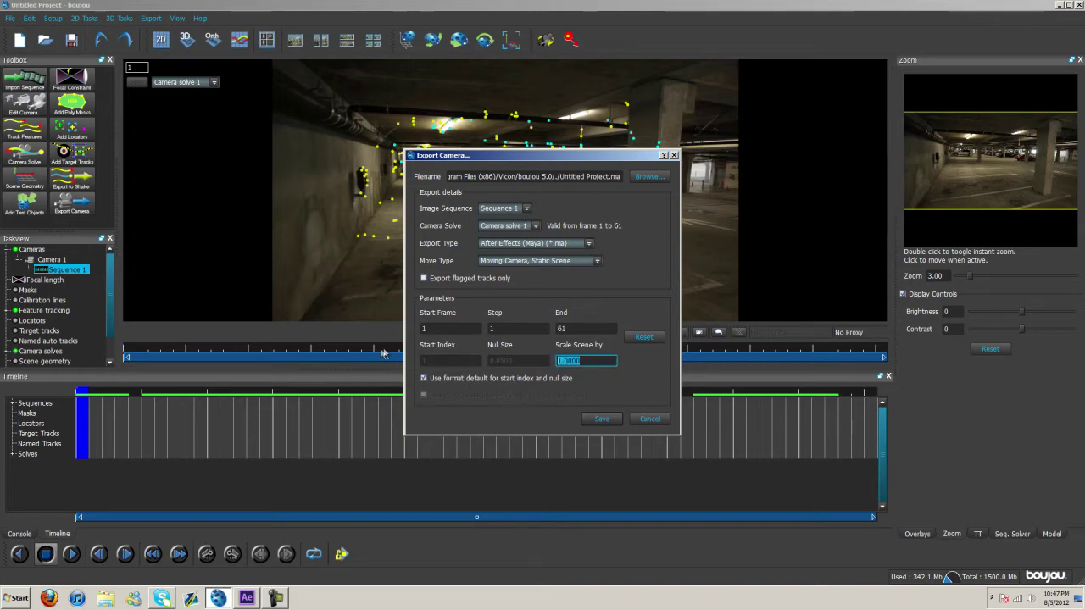
{"action": "type", "text": "1"}
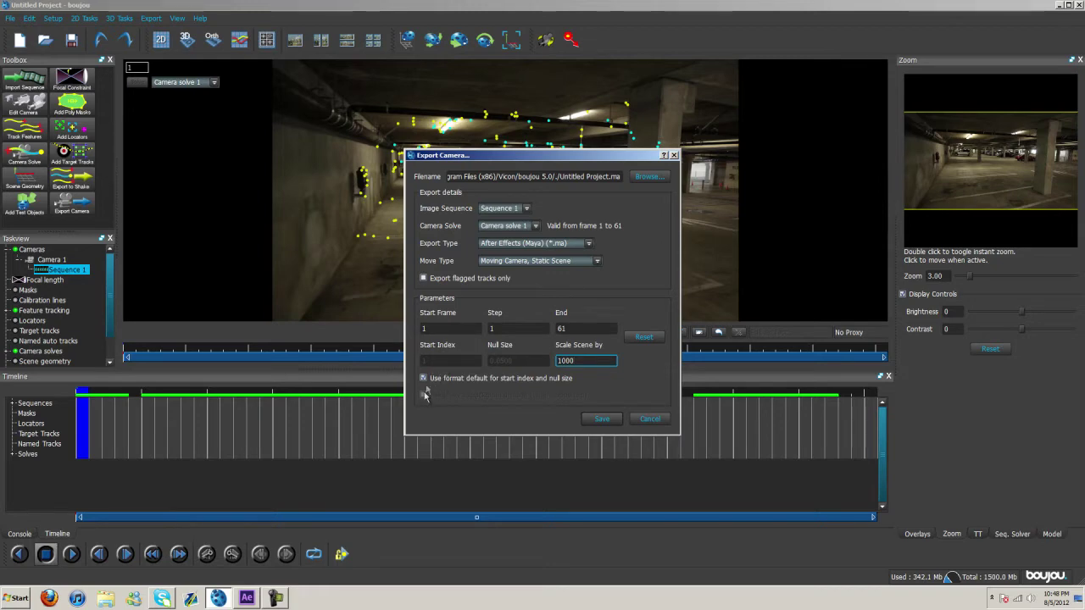
- Save the camera export to the Desktop as tracking tut, then return to After Effects
{"action": "left_click", "coordinate": [649, 177]}
{"action": "left_click", "coordinate": [448, 234]}
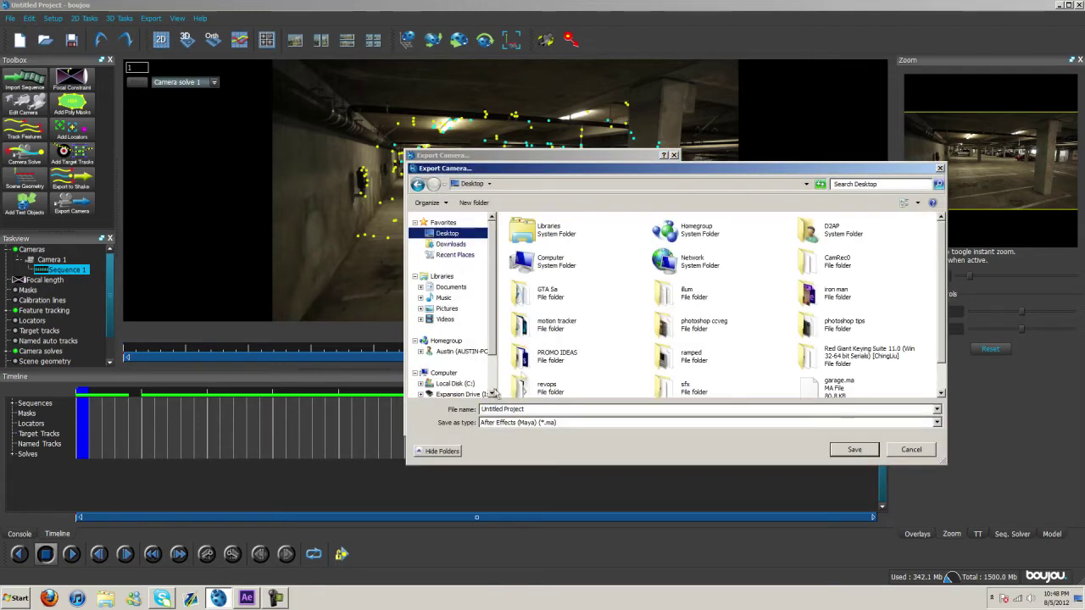
{"action": "left_click", "coordinate": [537, 410]}
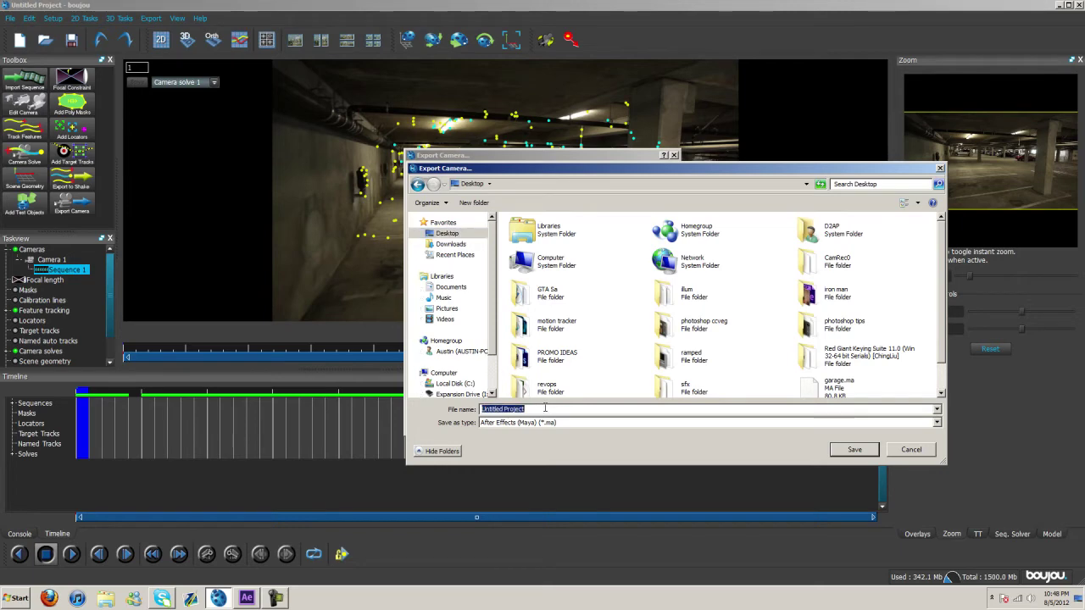
{"action": "type", "text": "track"}
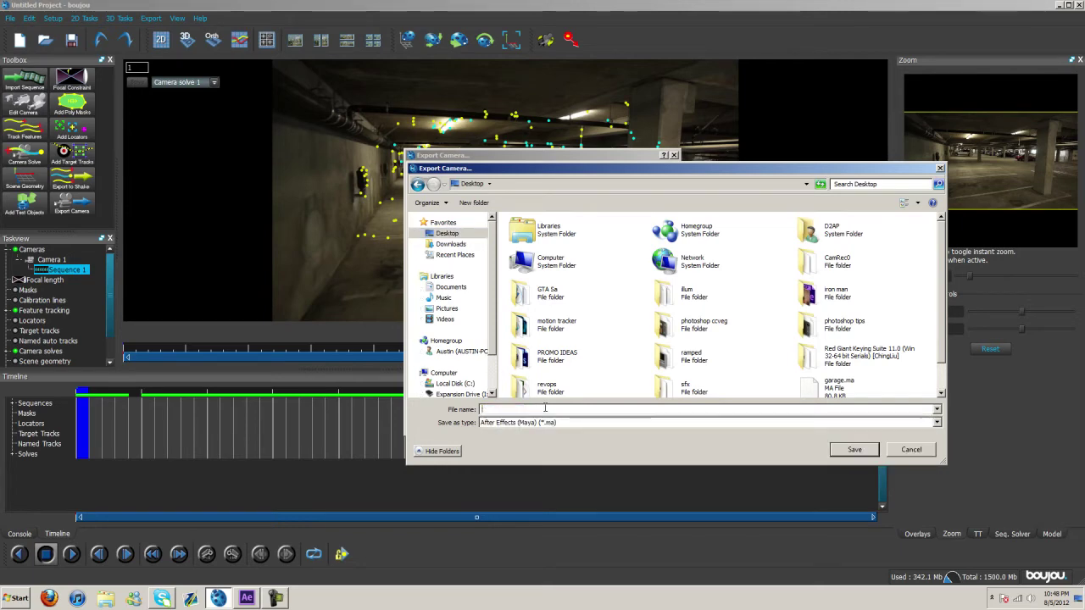
{"action": "type", "text": "ing tut"}
{"action": "left_click", "coordinate": [852, 451]}
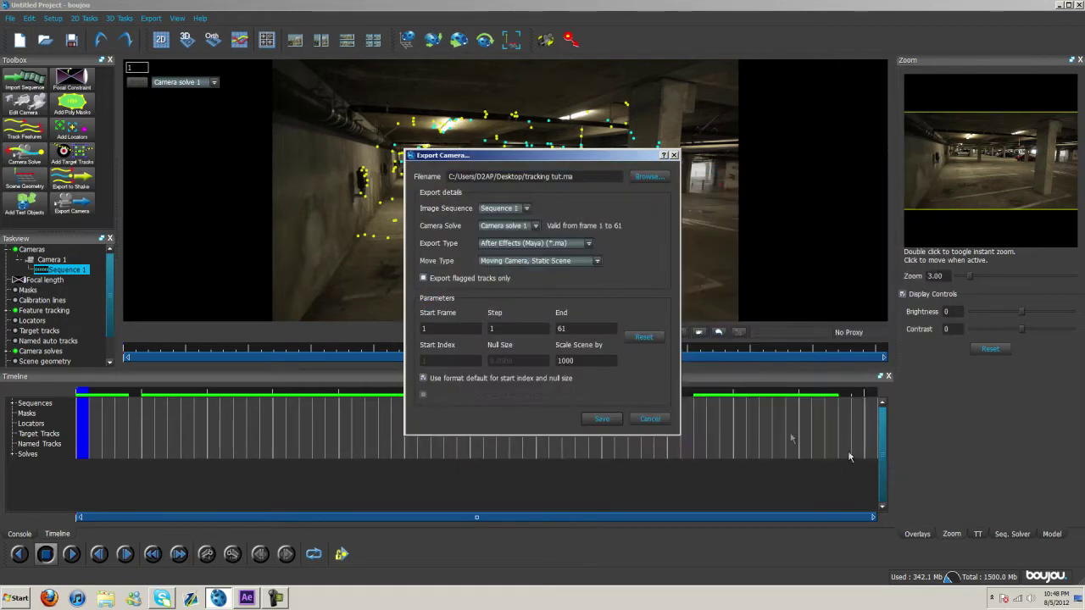
{"action": "left_click", "coordinate": [601, 419]}
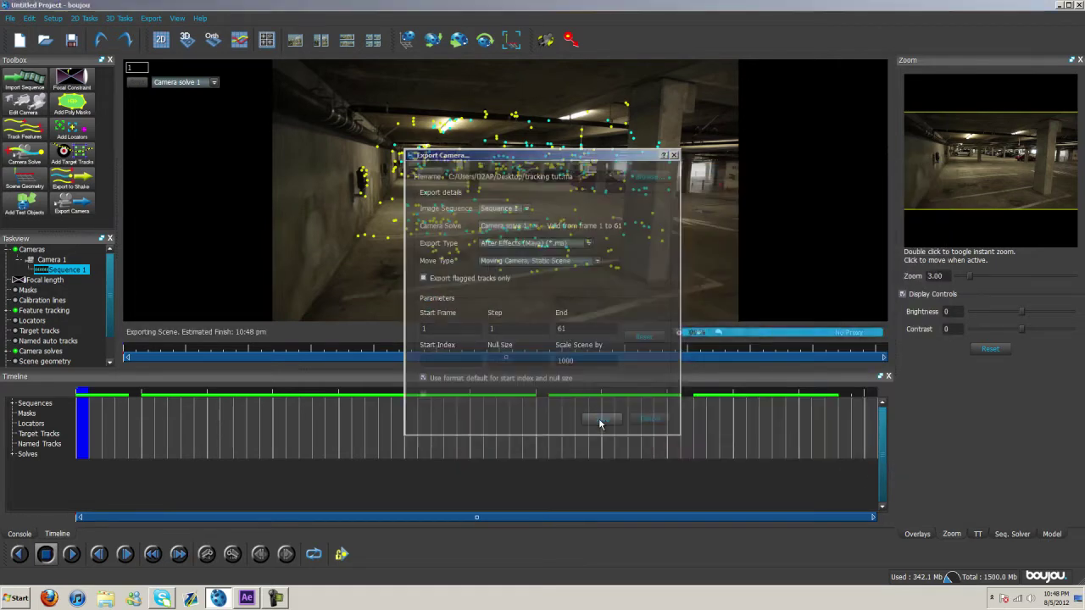
{"action": "left_click", "coordinate": [247, 598]}
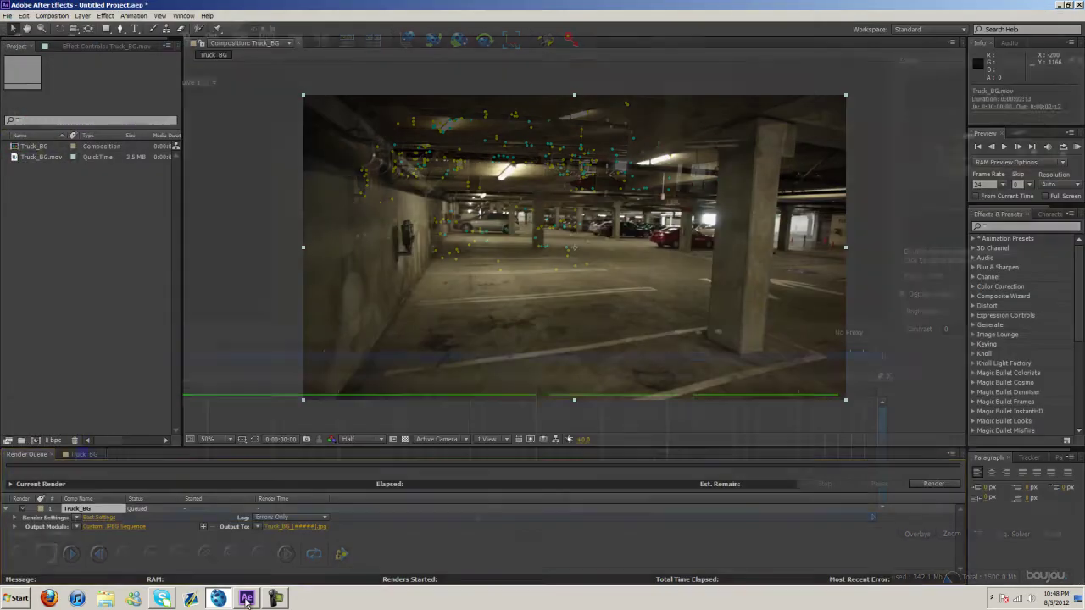
{"action": "left_click", "coordinate": [7, 15]}
- Import tracking tut.ma from the Desktop into the After Effects project
{"action": "mouse_move", "coordinate": [127, 138]}
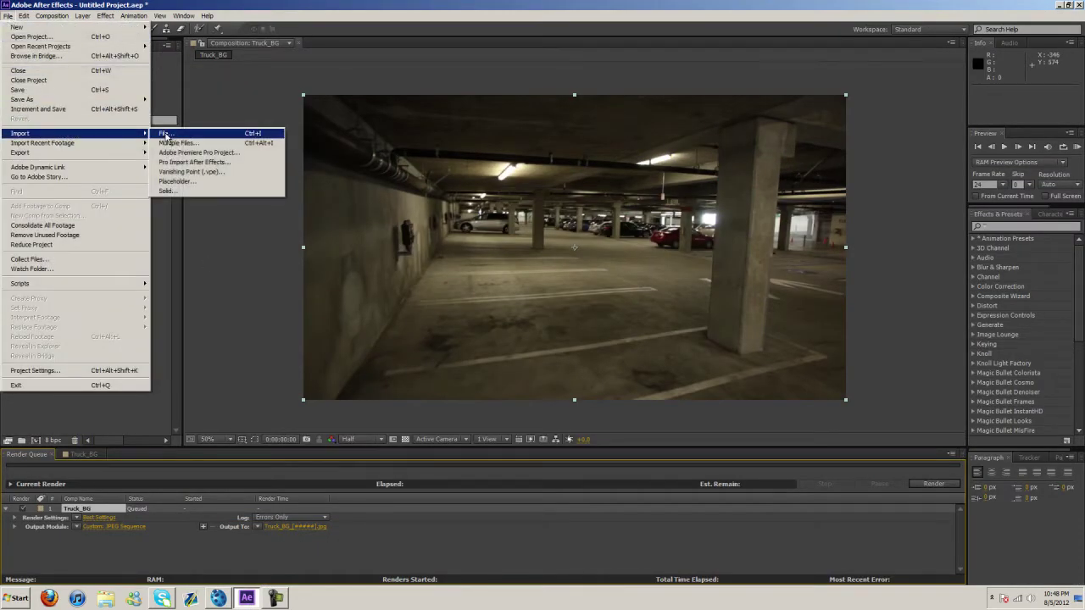
{"action": "left_click", "coordinate": [166, 136]}
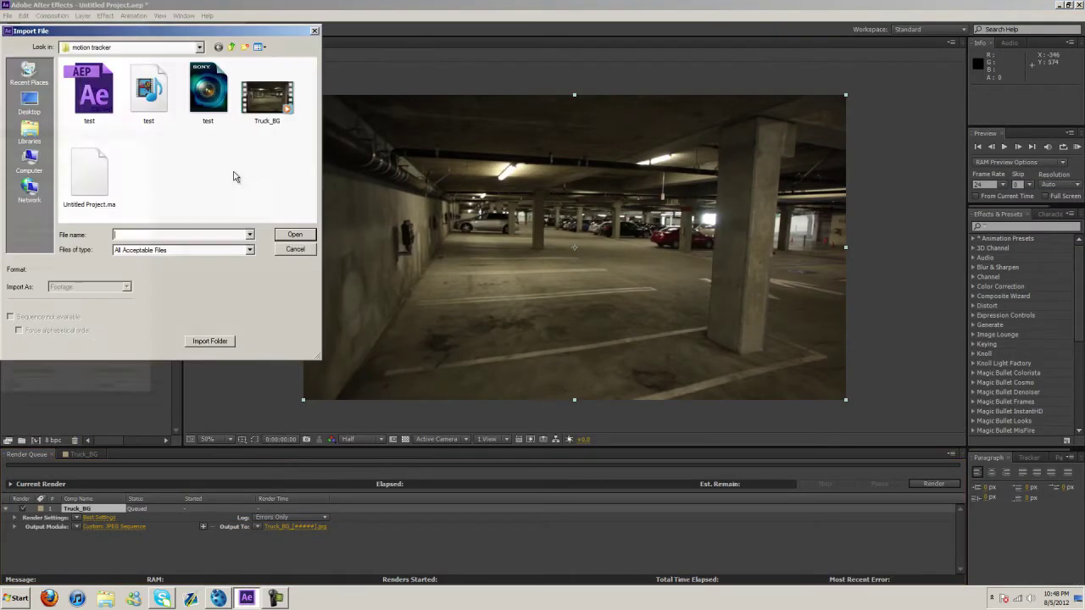
{"action": "left_click", "coordinate": [30, 104]}
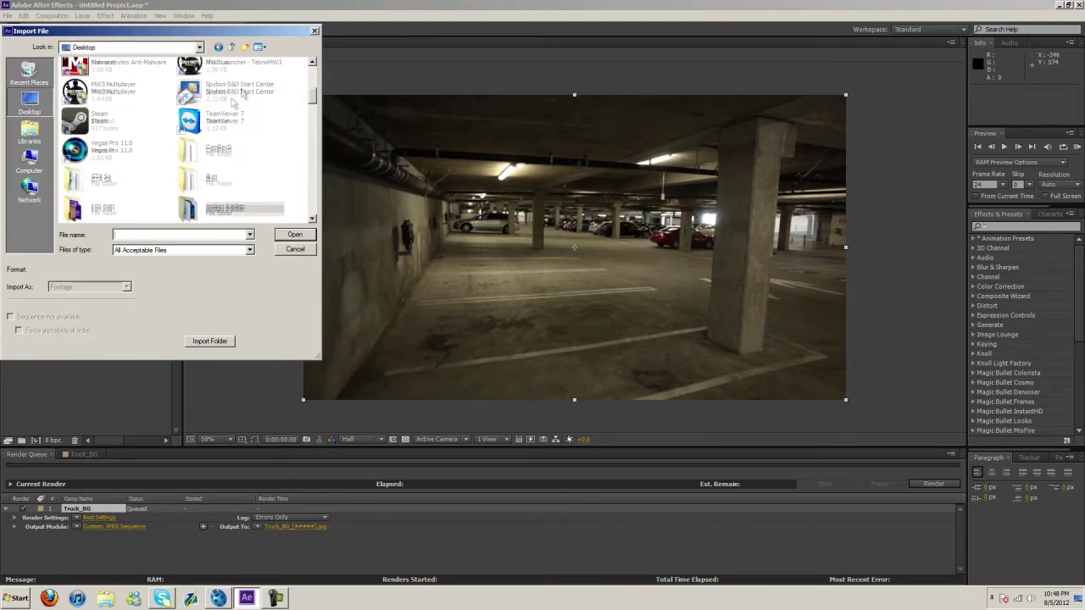
{"action": "left_click_drag", "start_coordinate": [315, 96], "coordinate": [315, 212]}
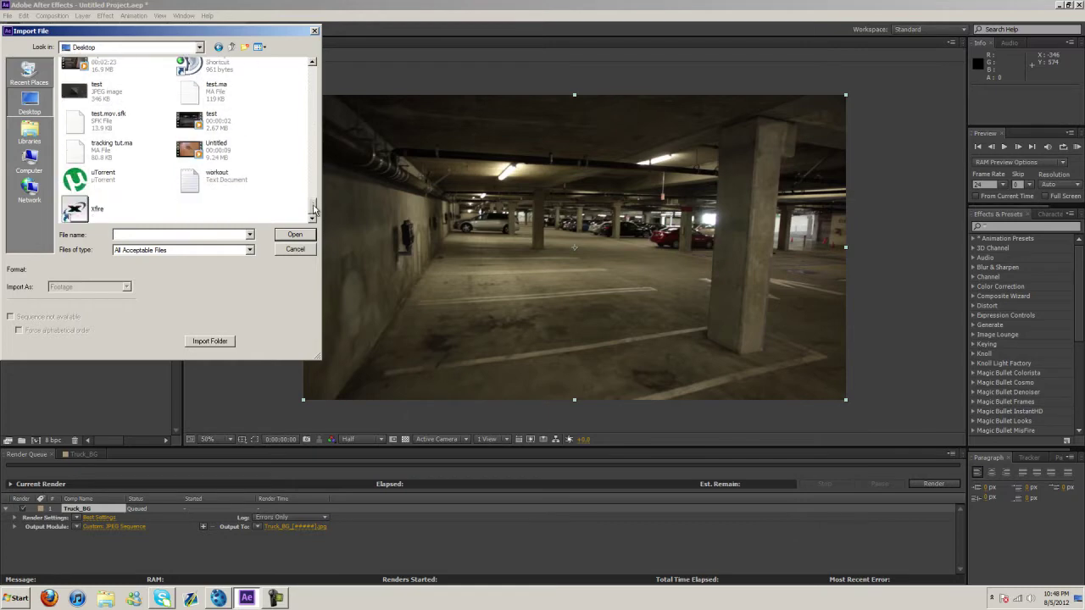
{"action": "left_click", "coordinate": [95, 149]}
{"action": "left_click", "coordinate": [303, 236]}
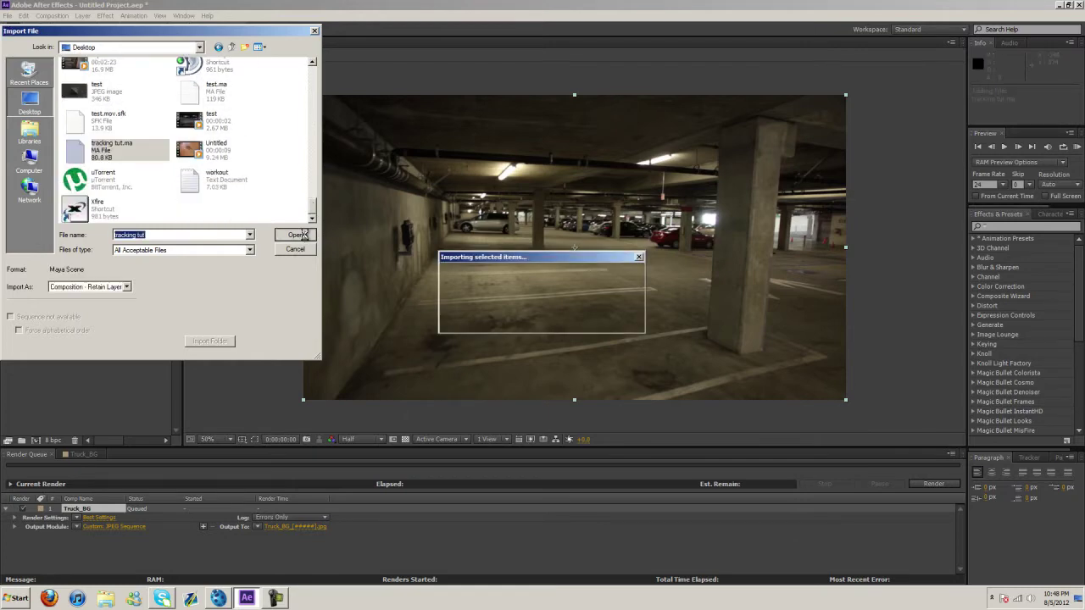
- Open the tracking tut composition and add Truck_BG.mov to it as a layer
{"action": "left_click", "coordinate": [37, 167]}
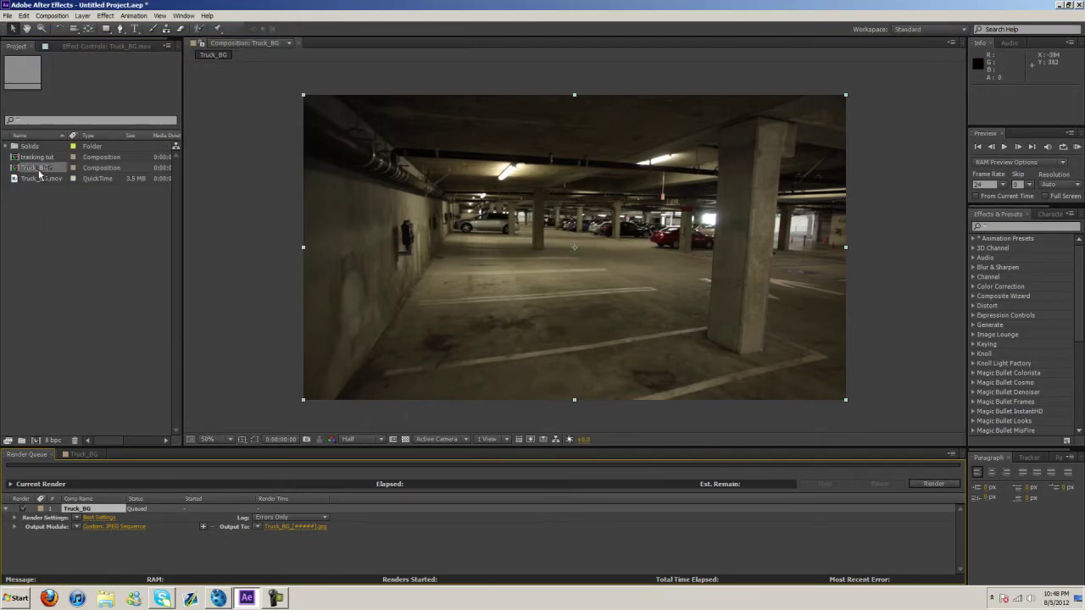
{"action": "left_click", "coordinate": [44, 157]}
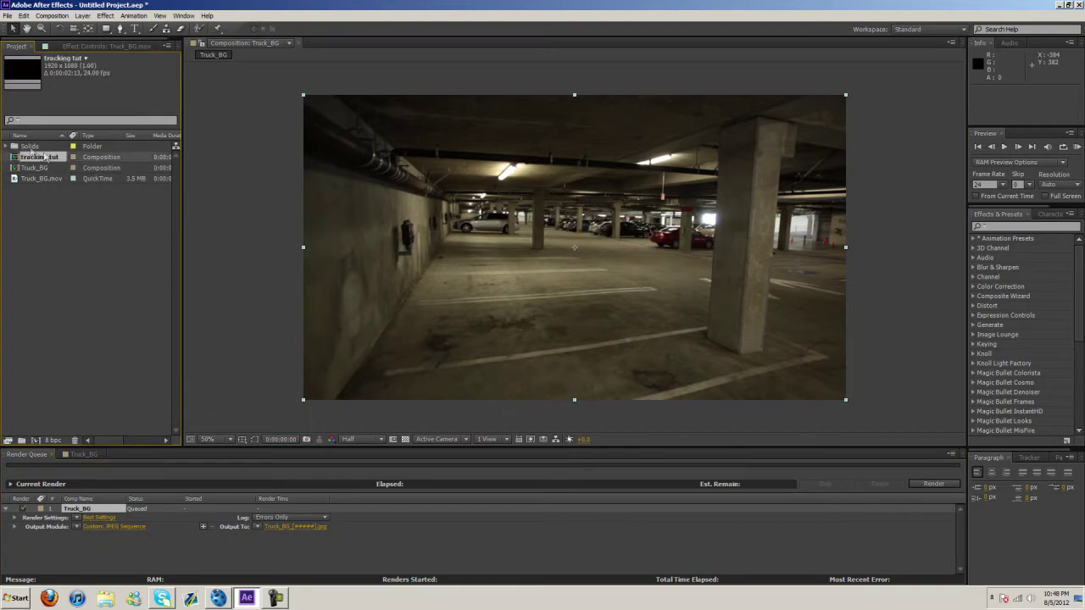
{"action": "double_click", "coordinate": [34, 159]}
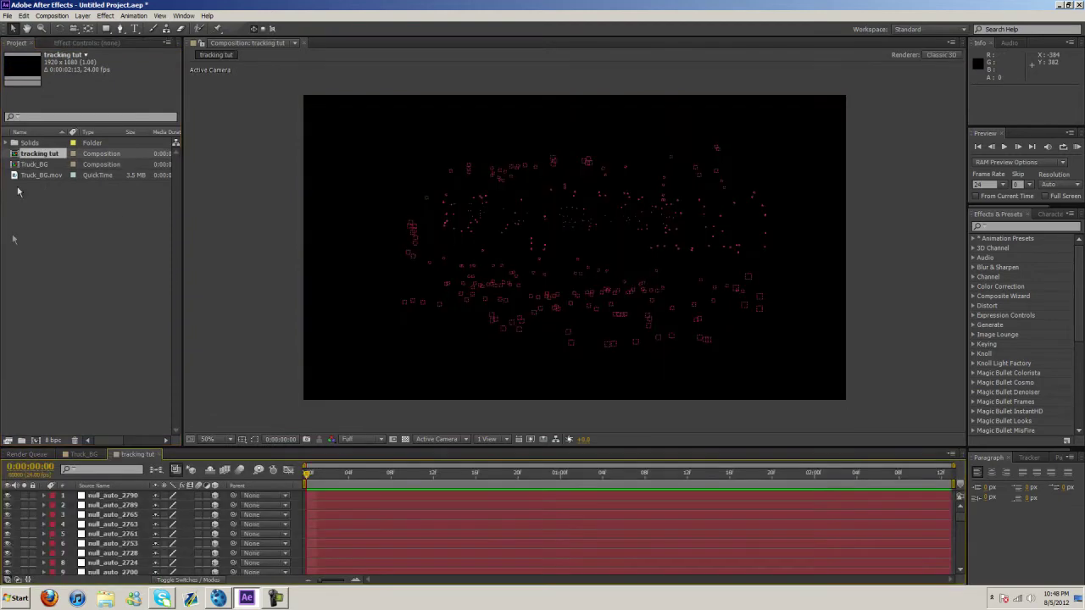
{"action": "left_click", "coordinate": [39, 176]}
{"action": "left_click_drag", "start_coordinate": [49, 178], "coordinate": [123, 497]}
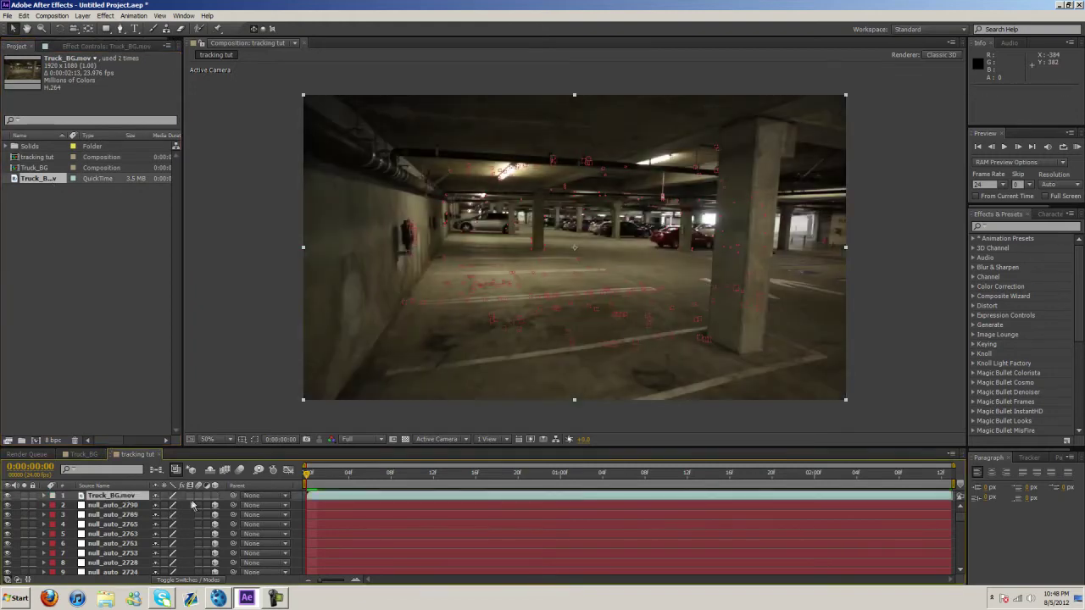
- Inspect the tracked null_auto layers across the shot, then return the playhead to 0:00:00:00
{"action": "left_click_drag", "start_coordinate": [312, 479], "coordinate": [625, 476]}
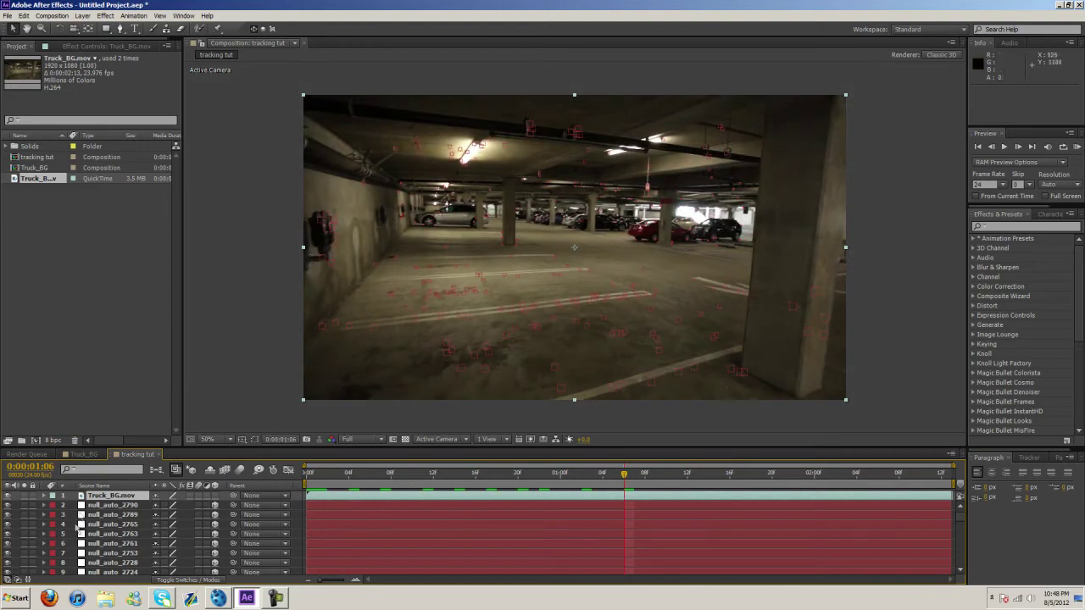
{"action": "left_click", "coordinate": [96, 505]}
{"action": "left_click", "coordinate": [110, 524]}
{"action": "left_click", "coordinate": [110, 563]}
{"action": "left_click", "coordinate": [111, 524]}
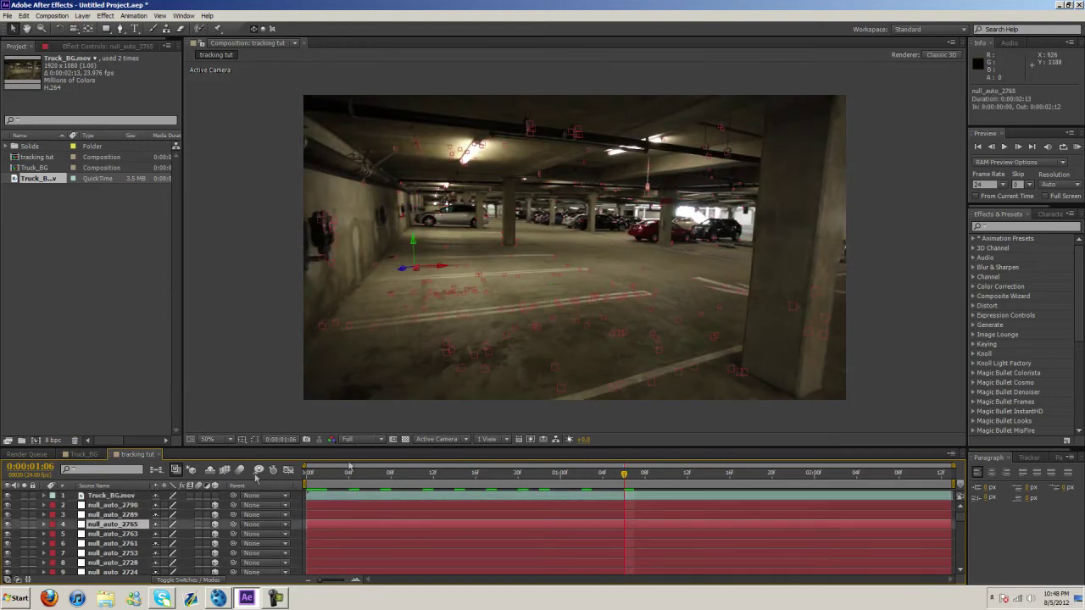
{"action": "left_click_drag", "start_coordinate": [628, 477], "coordinate": [380, 478]}
{"action": "scroll", "coordinate": [110, 544], "scroll_direction": "down", "scroll_amount": 8}
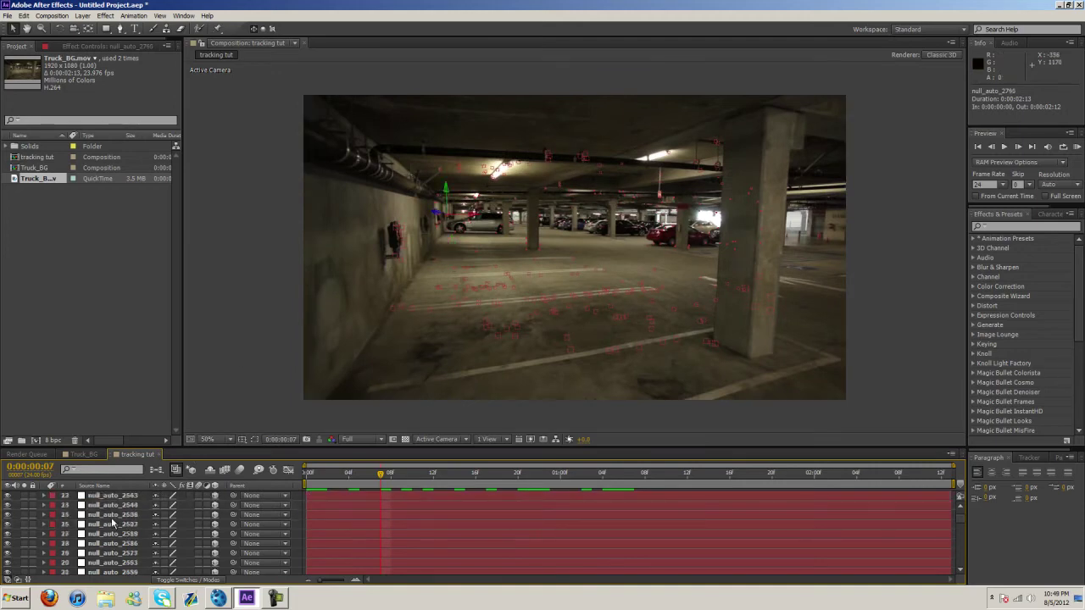
{"action": "left_click", "coordinate": [113, 525], "text": "shift"}
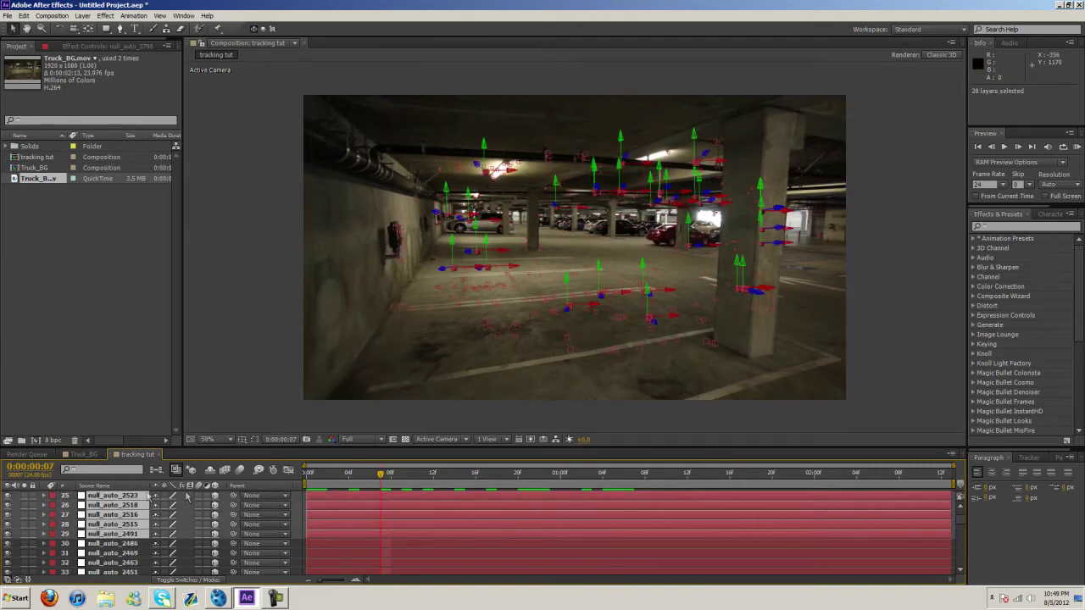
{"action": "scroll", "coordinate": [129, 525], "scroll_direction": "up", "scroll_amount": 8}
{"action": "left_click", "coordinate": [112, 495]}
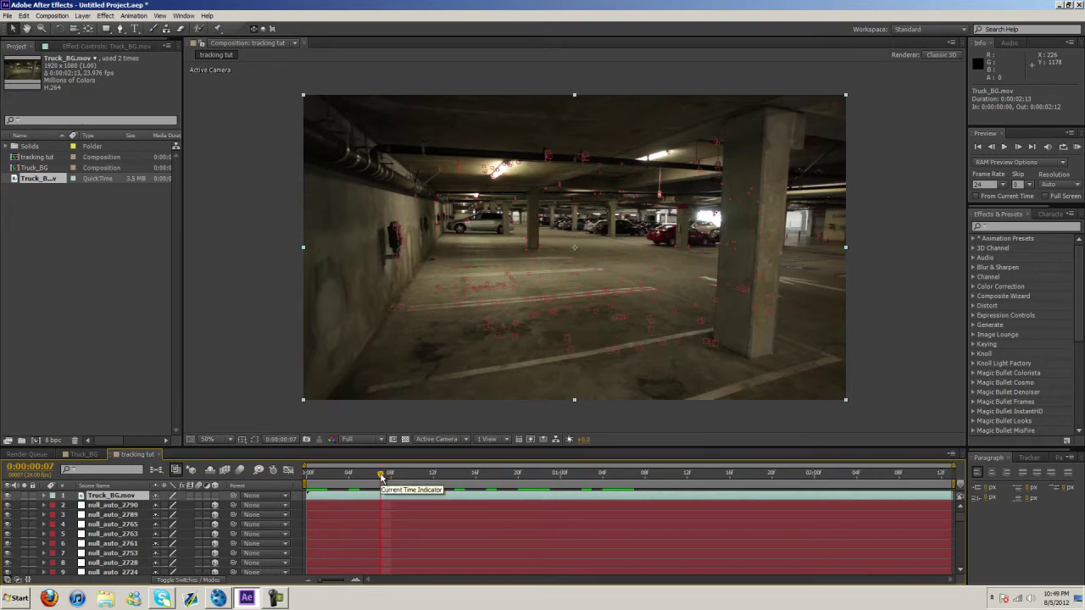
{"action": "left_click_drag", "start_coordinate": [381, 478], "coordinate": [302, 484]}
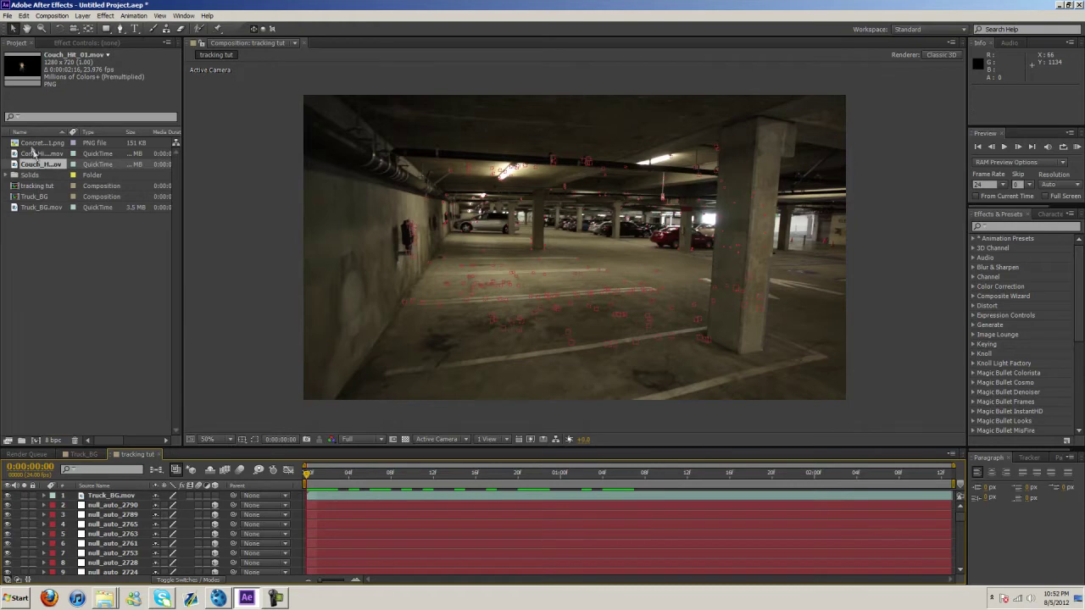
- Drag Concrete_Hole_01.png into the tracking tut viewer, then look over the cork-hit and couch-hit clips
{"action": "left_click", "coordinate": [30, 143]}
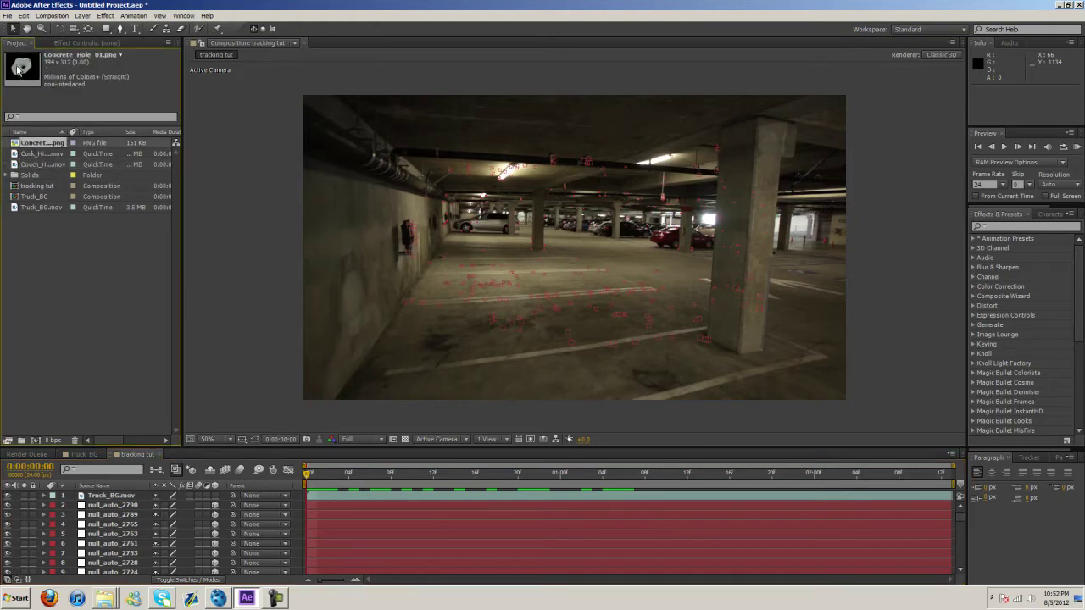
{"action": "left_click_drag", "start_coordinate": [19, 68], "coordinate": [617, 272]}
{"action": "left_click", "coordinate": [44, 158]}
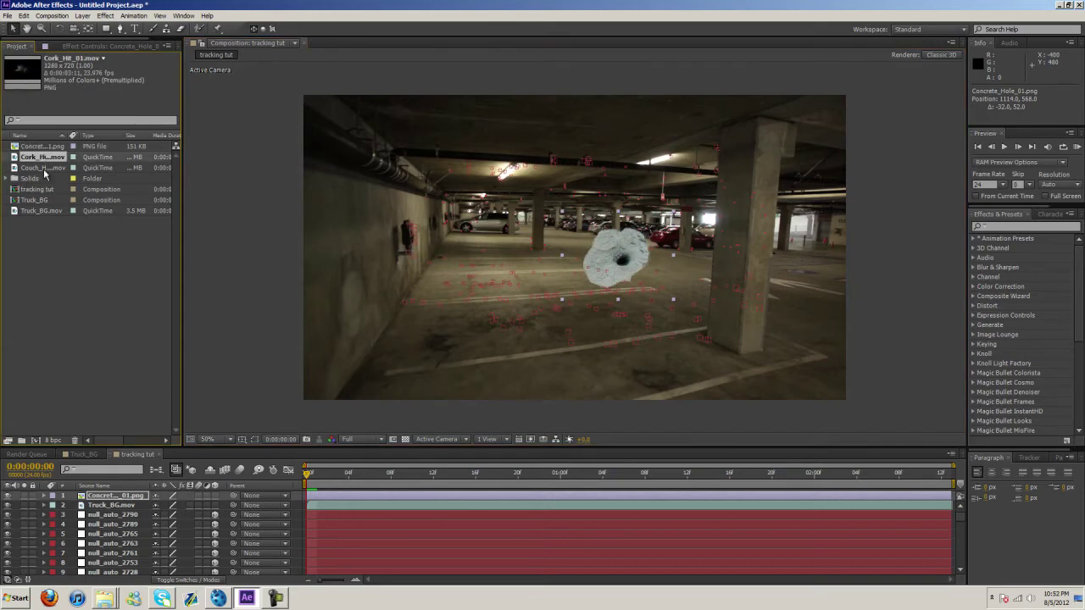
{"action": "left_click_drag", "start_coordinate": [52, 167], "coordinate": [40, 171]}
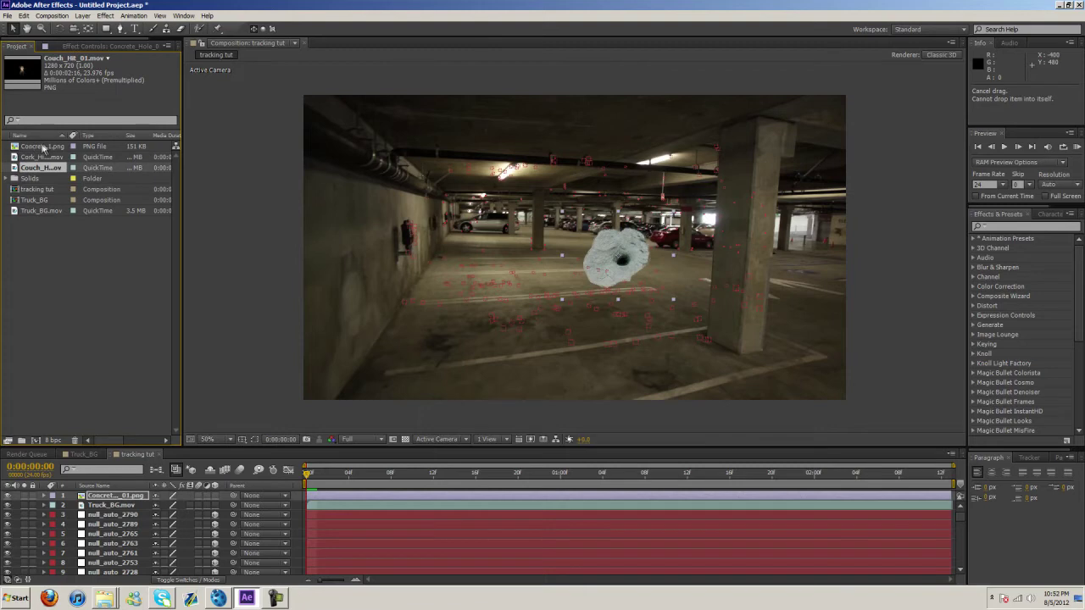
{"action": "left_click", "coordinate": [57, 275]}
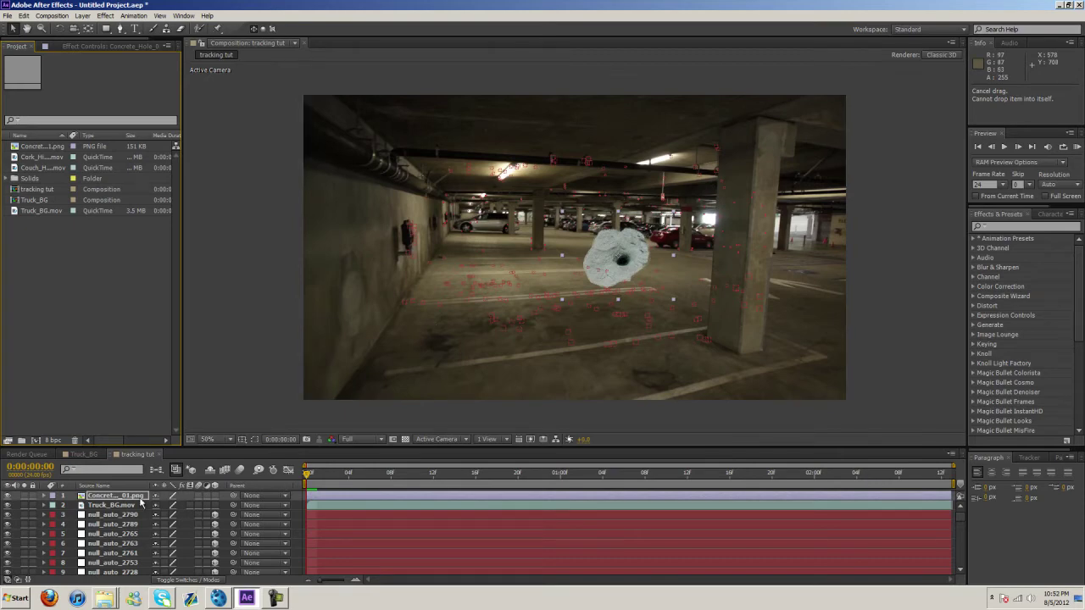
- Set the concrete hole layer's blending mode to Overlay
{"action": "left_click", "coordinate": [178, 581]}
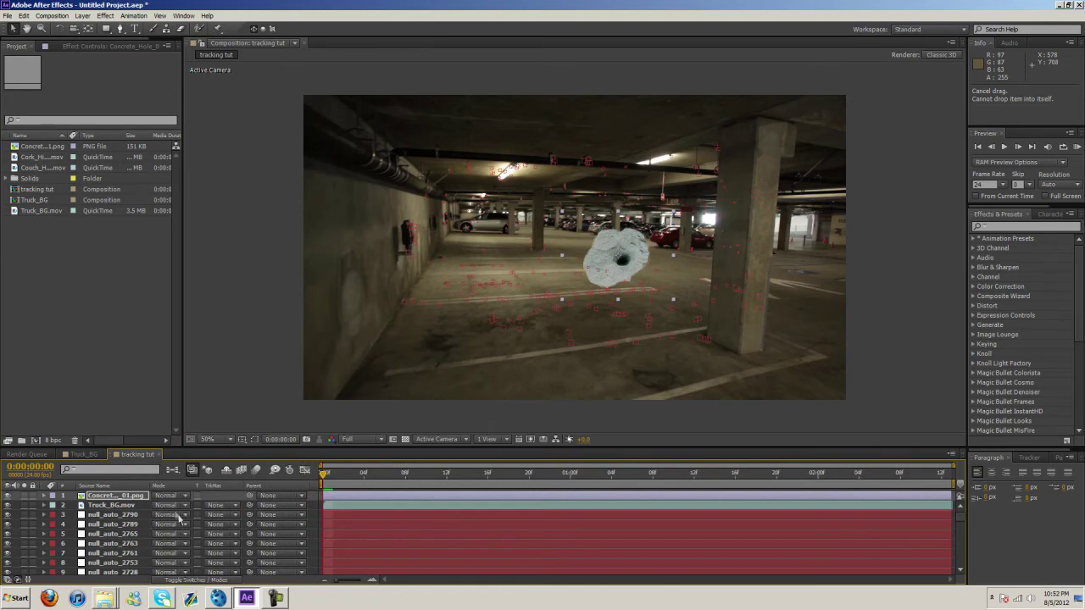
{"action": "left_click", "coordinate": [164, 497]}
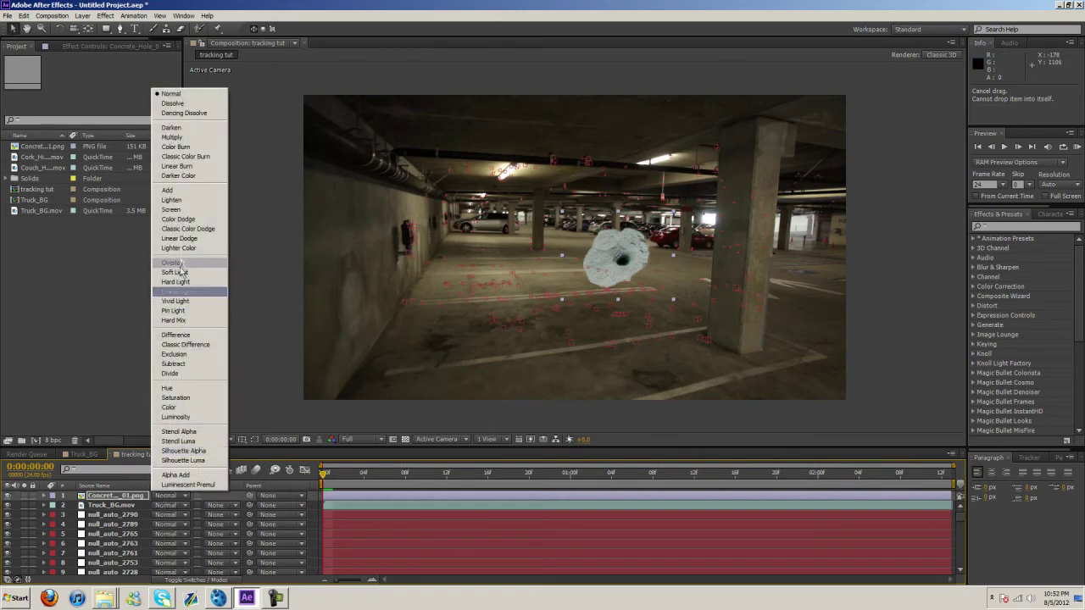
{"action": "left_click", "coordinate": [180, 262]}
- Move and shrink the bullet hole onto the right-hand pillar, viewing it at 100%
{"action": "left_click_drag", "start_coordinate": [715, 286], "coordinate": [770, 293]}
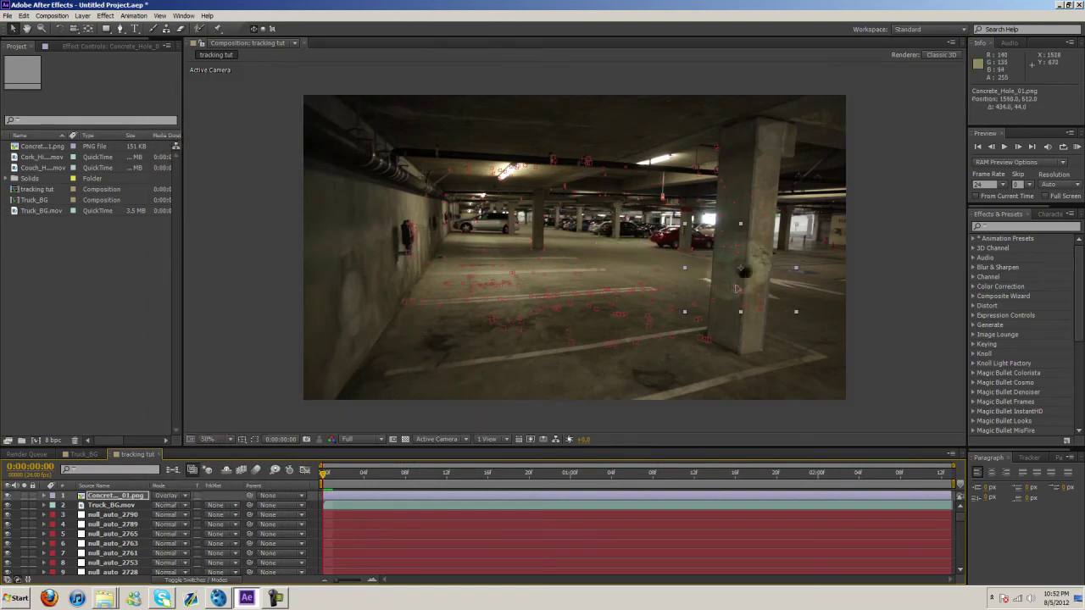
{"action": "left_click_drag", "start_coordinate": [799, 229], "coordinate": [754, 256]}
{"action": "key", "text": "period"}
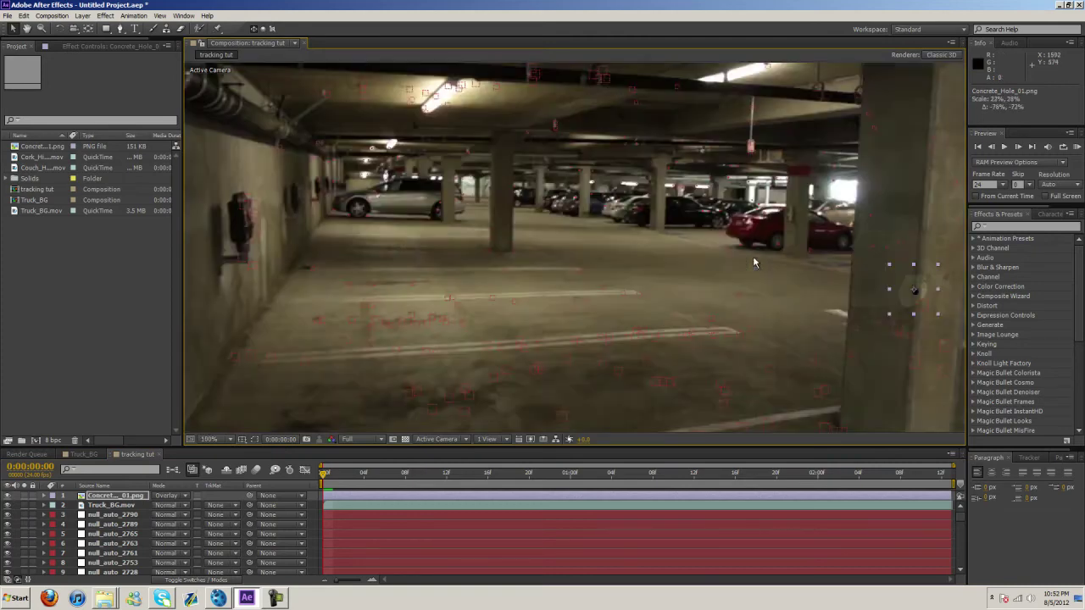
{"action": "left_click", "coordinate": [28, 28]}
{"action": "left_click_drag", "start_coordinate": [913, 291], "coordinate": [543, 290]}
{"action": "key", "text": "v"}
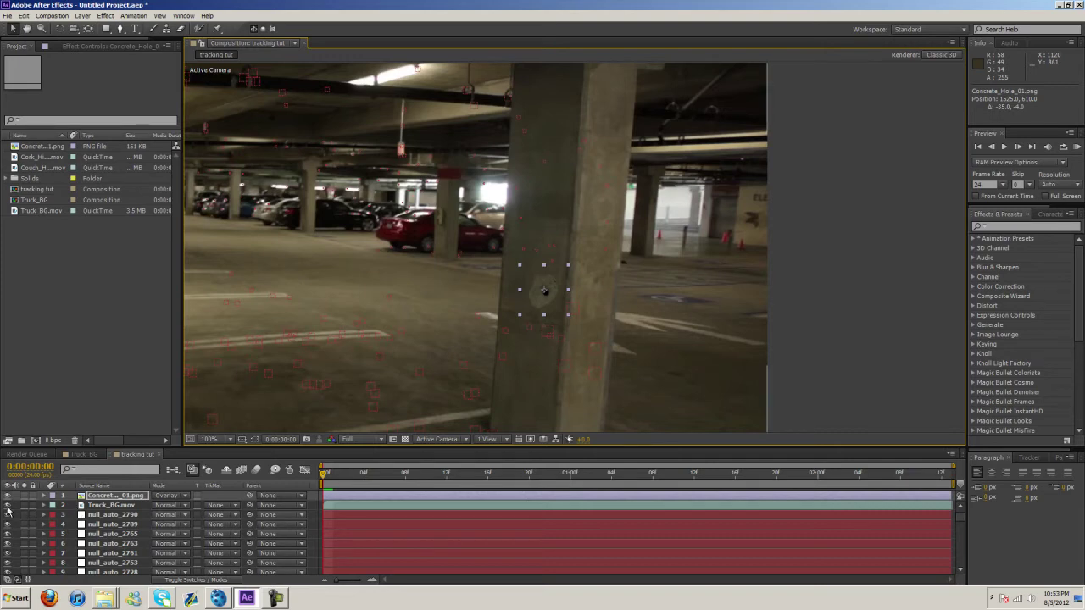
- Hide the footage and reveal the tracked null null_auto_425's Position on the pillar
{"action": "left_click", "coordinate": [8, 507]}
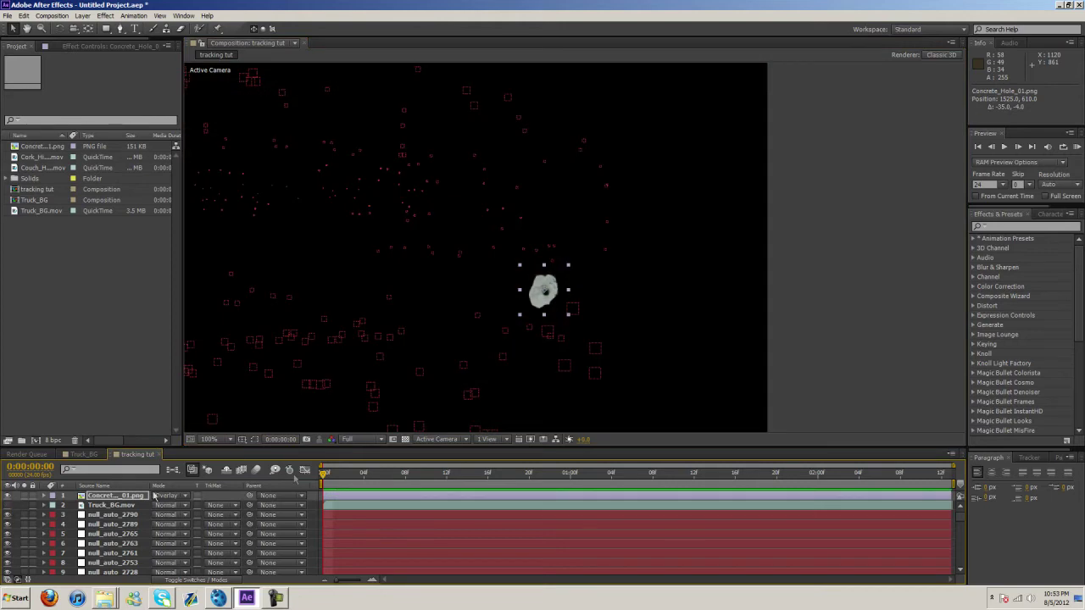
{"action": "left_click", "coordinate": [589, 351]}
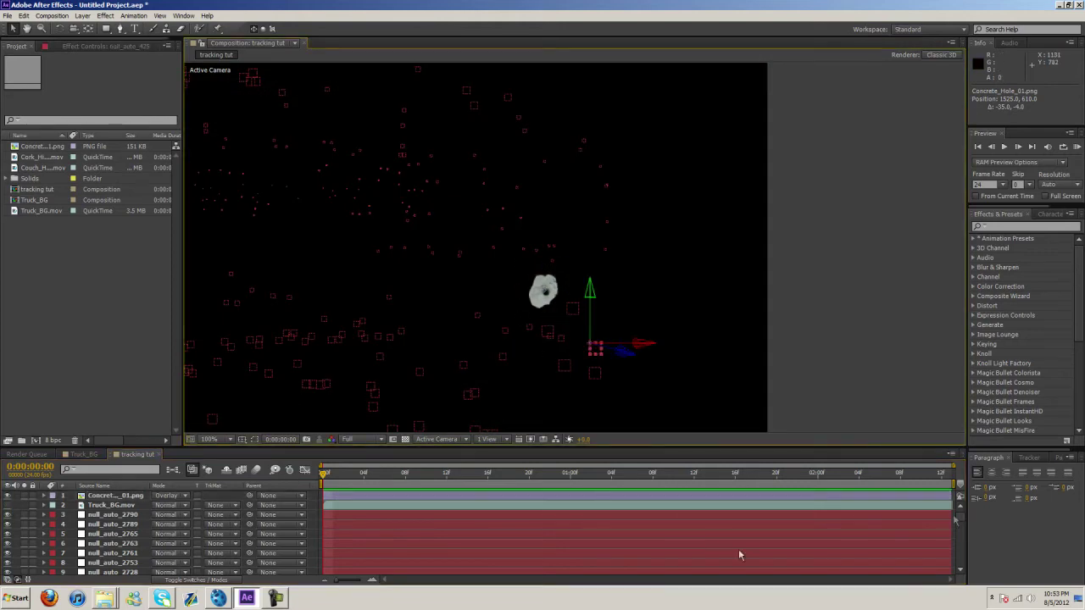
{"action": "scroll", "coordinate": [124, 516], "scroll_direction": "down", "scroll_amount": 20}
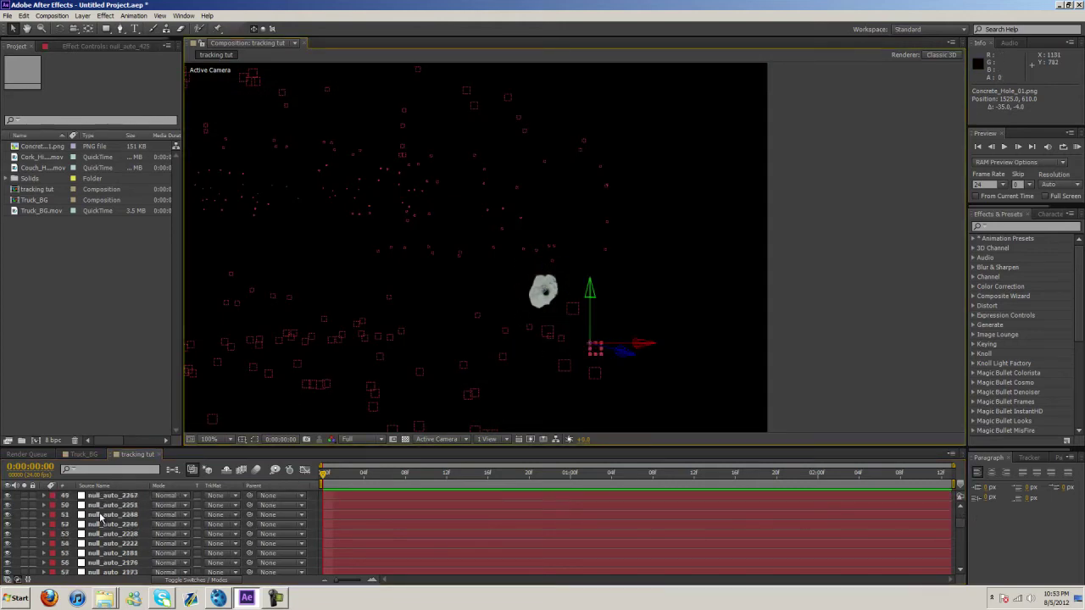
{"action": "scroll", "coordinate": [96, 514], "scroll_direction": "down", "scroll_amount": 20}
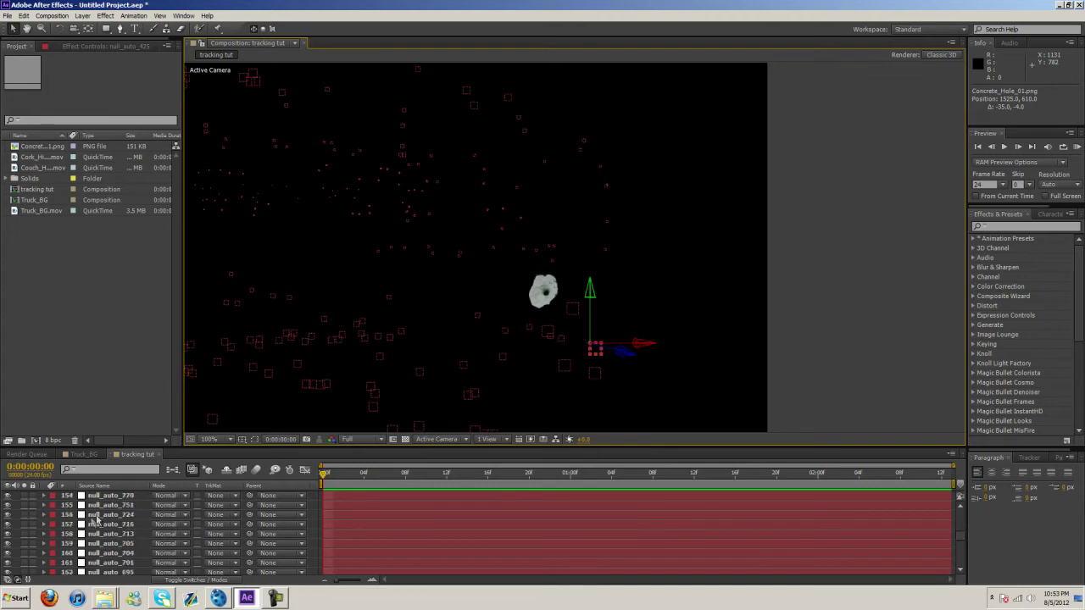
{"action": "scroll", "coordinate": [93, 524], "scroll_direction": "down", "scroll_amount": 15}
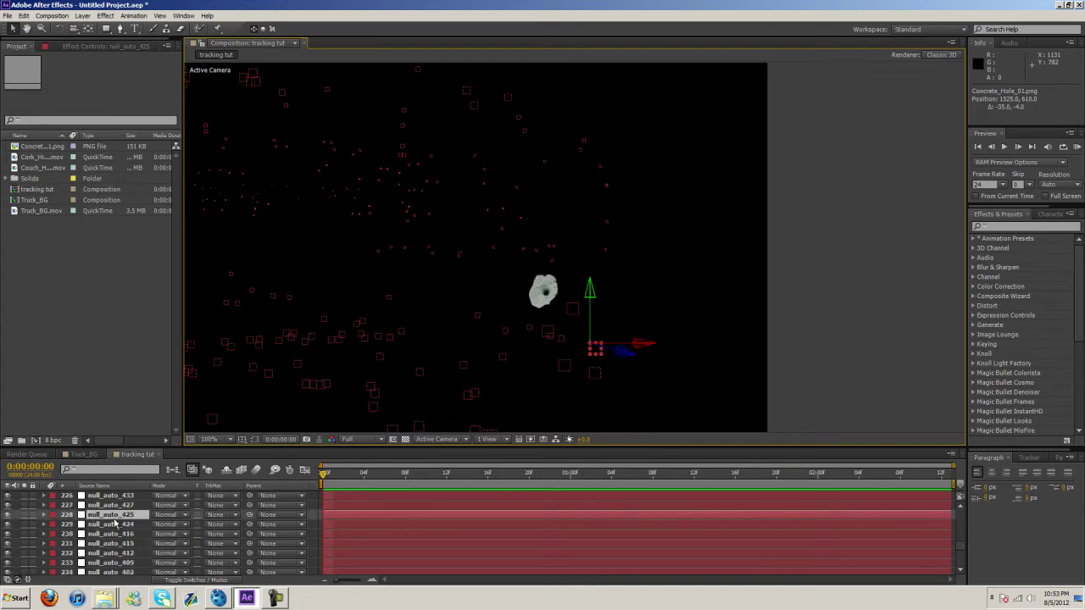
{"action": "left_click", "coordinate": [110, 517]}
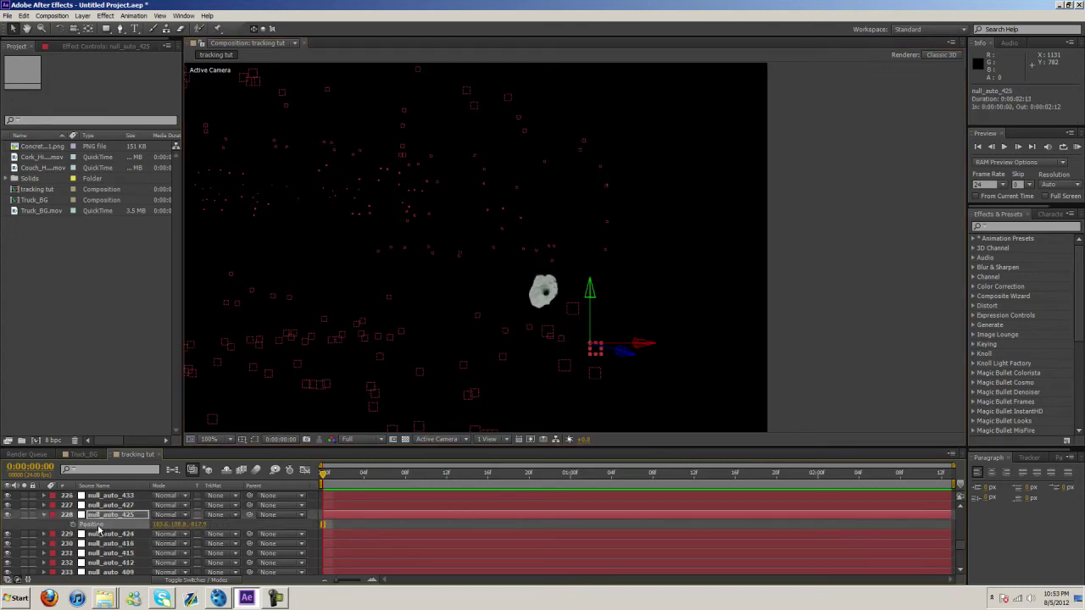
{"action": "key", "text": "p"}
{"action": "scroll", "coordinate": [97, 530], "scroll_direction": "up", "scroll_amount": 13}
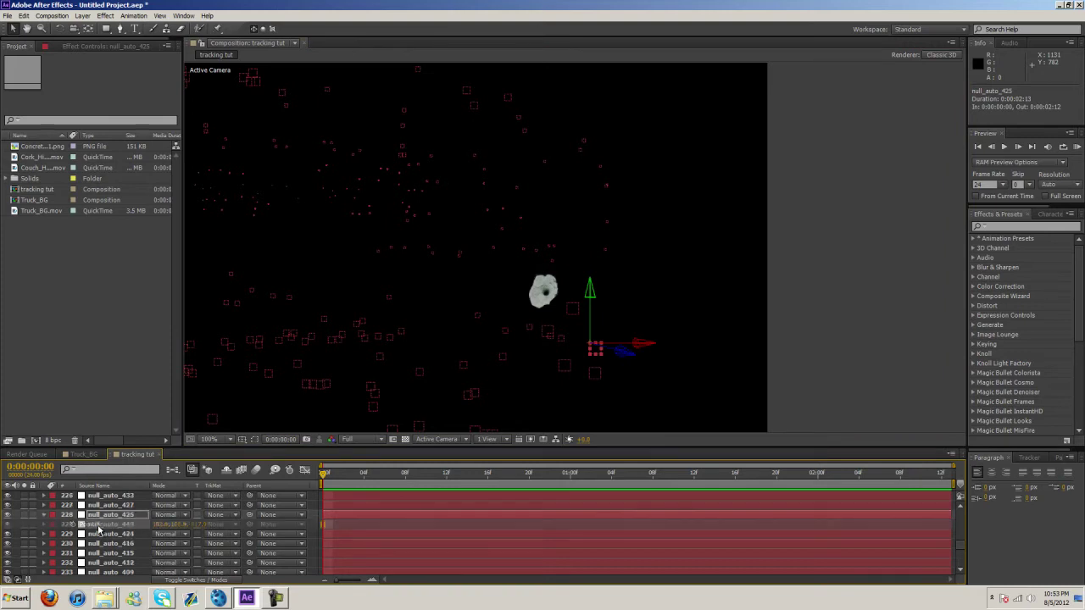
{"action": "scroll", "coordinate": [99, 530], "scroll_direction": "up", "scroll_amount": 20}
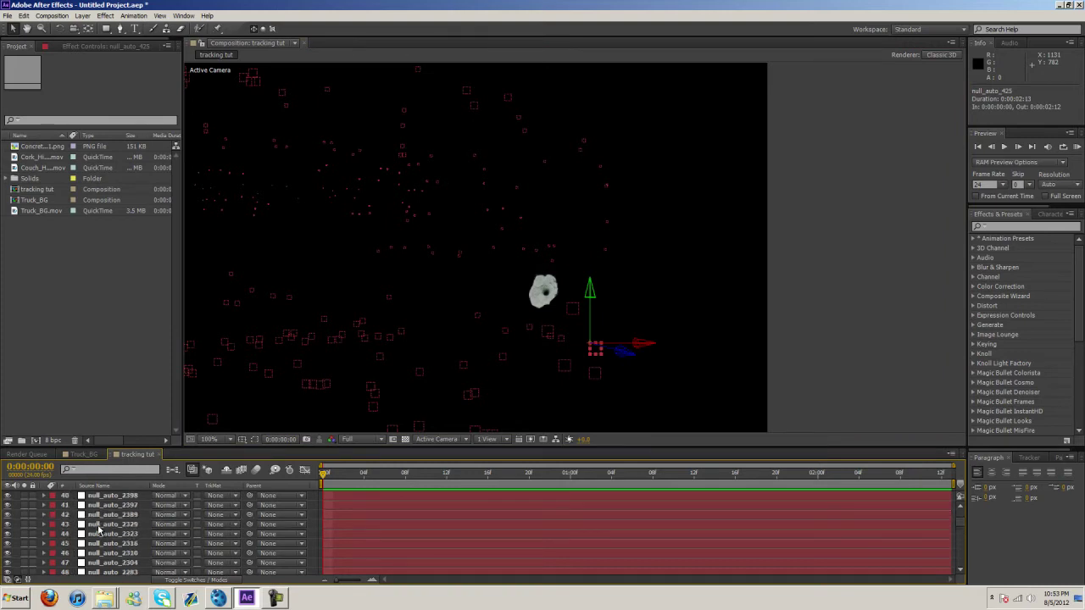
{"action": "scroll", "coordinate": [100, 530], "scroll_direction": "up", "scroll_amount": 13}
{"action": "left_click", "coordinate": [960, 517]}
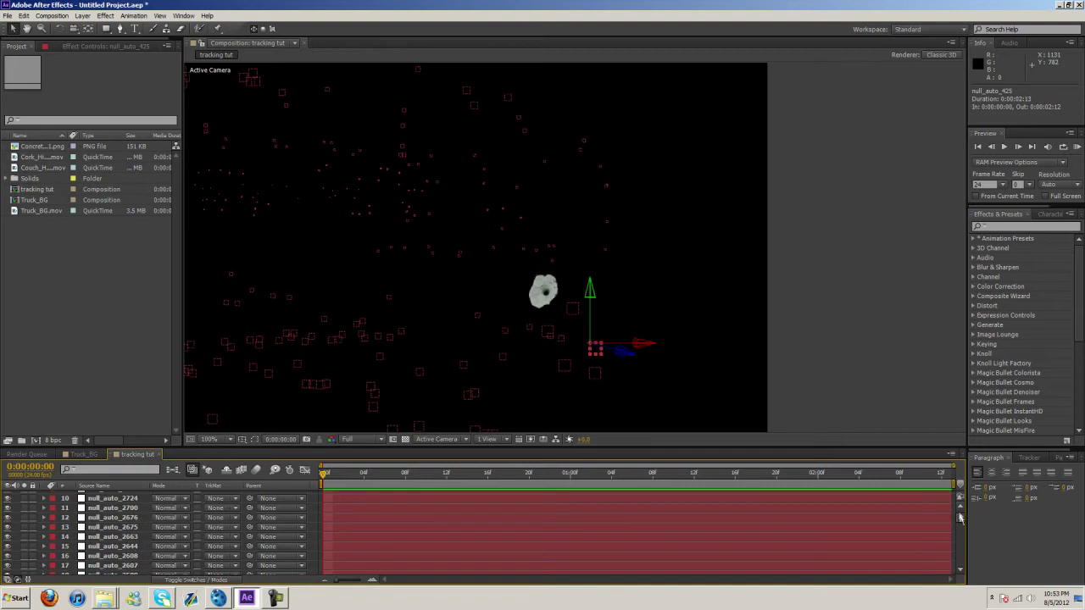
{"action": "left_click_drag", "start_coordinate": [961, 517], "coordinate": [956, 507]}
- Paste the null's Position onto the concrete hole layer with the footage visible again
{"action": "left_click", "coordinate": [105, 496]}
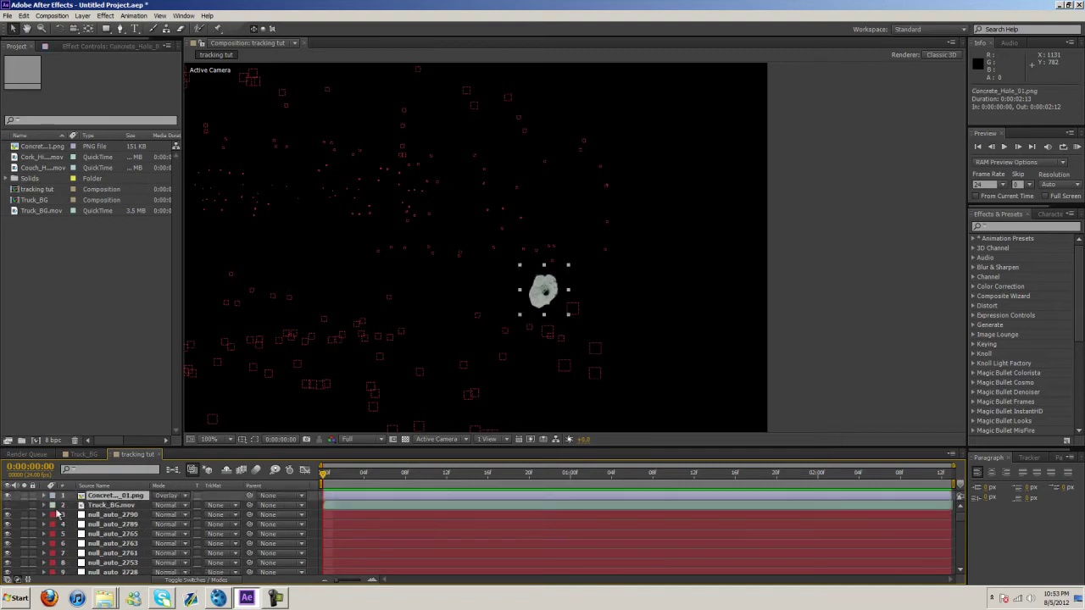
{"action": "key", "text": "p"}
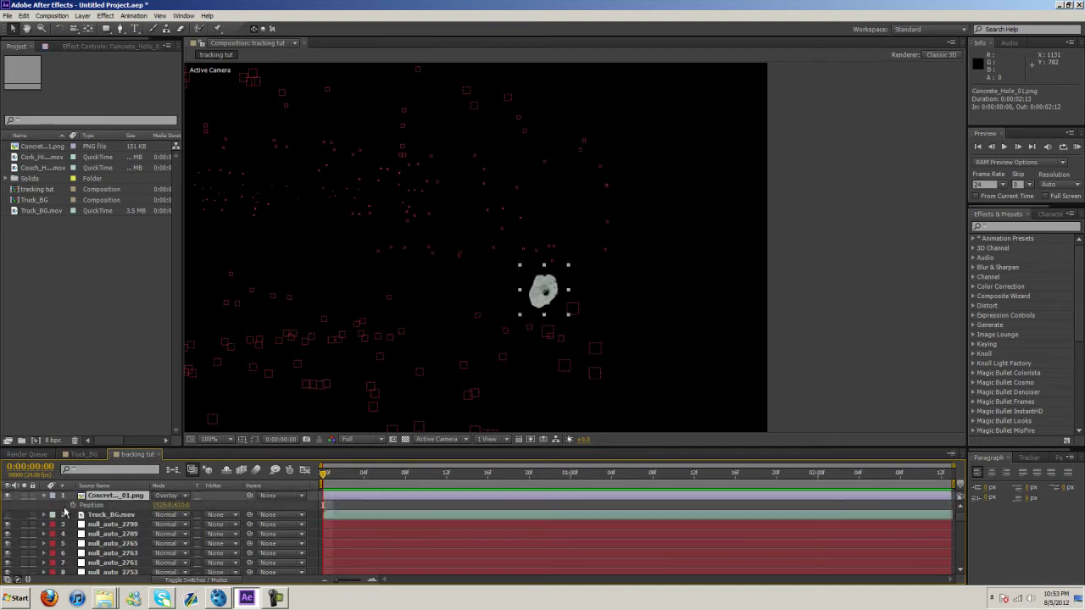
{"action": "left_click", "coordinate": [8, 514]}
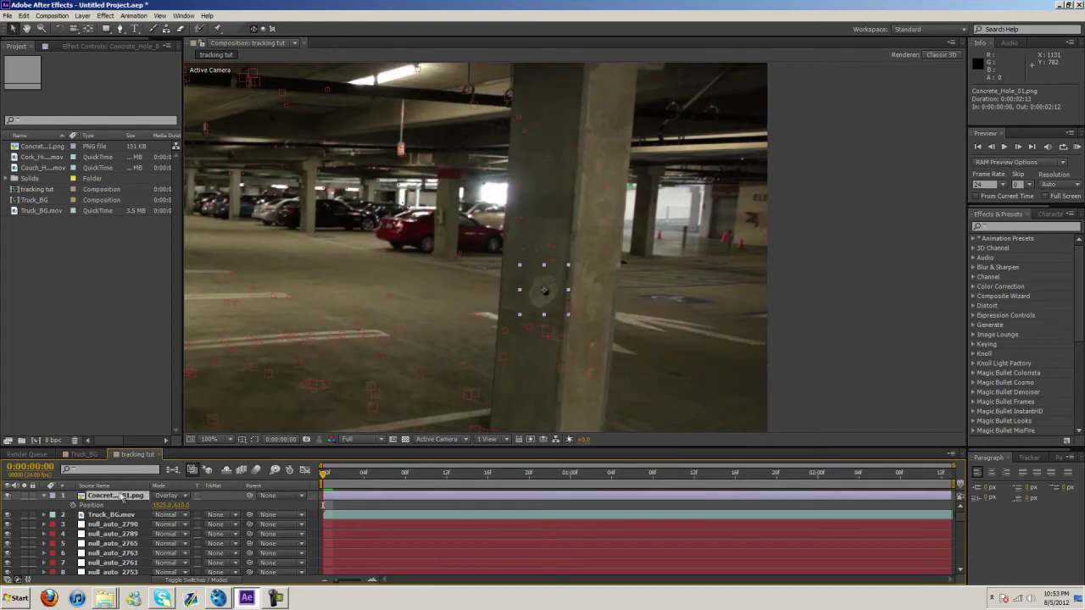
{"action": "left_click", "coordinate": [92, 506]}
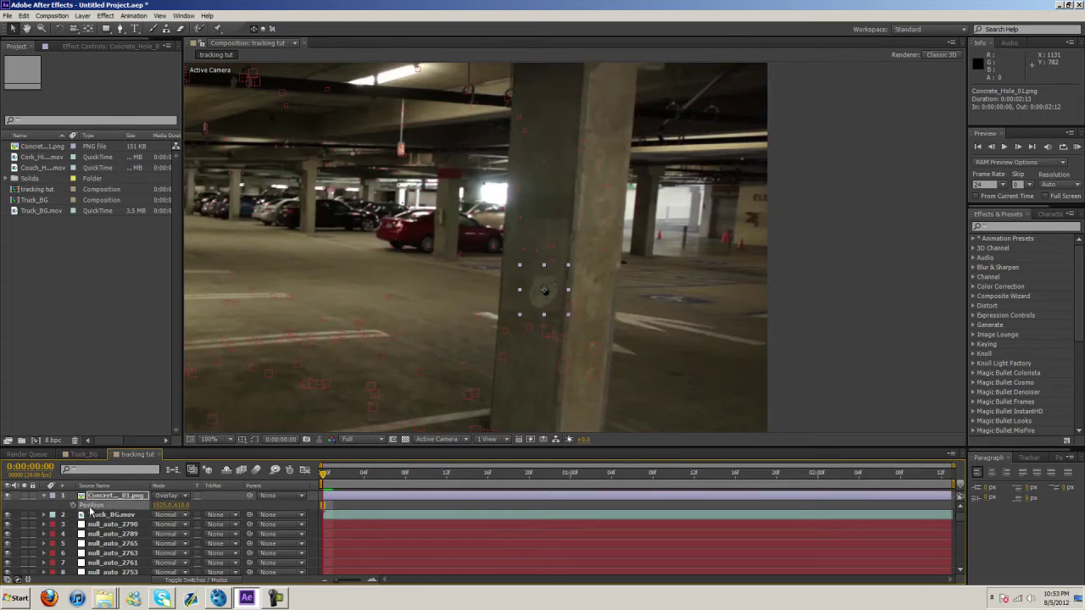
{"action": "key", "text": "ctrl+v"}
{"action": "scroll", "coordinate": [510, 347], "scroll_direction": "down", "scroll_amount": 2}
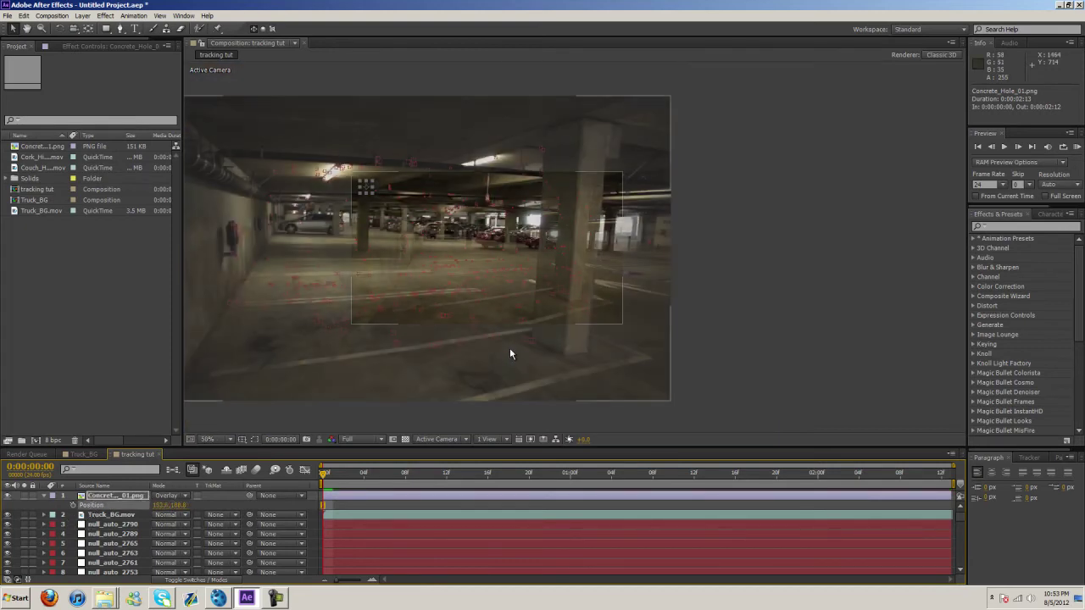
{"action": "scroll", "coordinate": [510, 347], "scroll_direction": "down", "scroll_amount": 2}
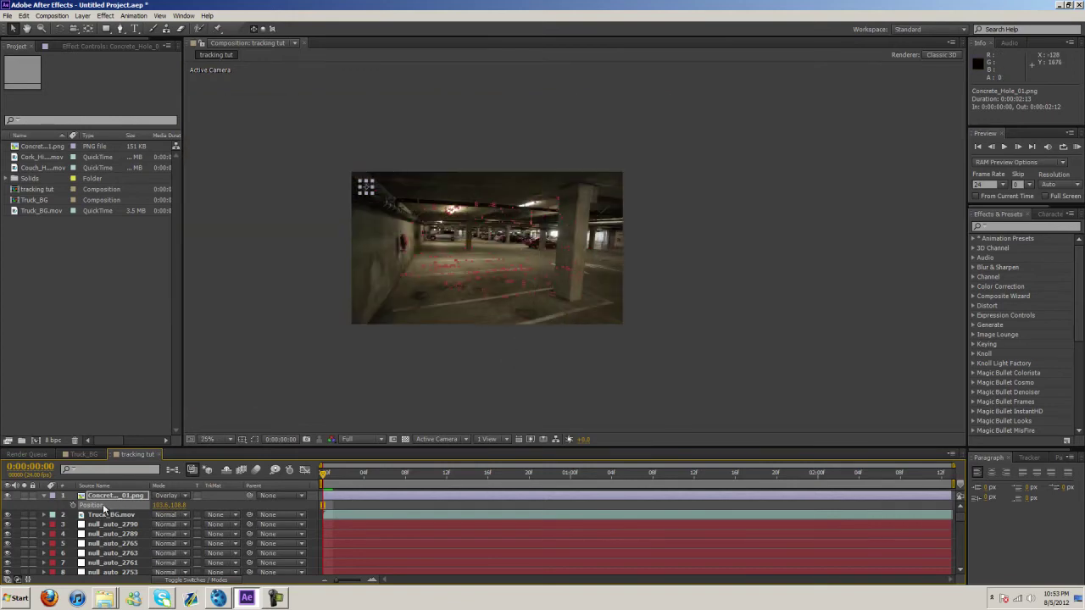
{"action": "key", "text": "F4"}
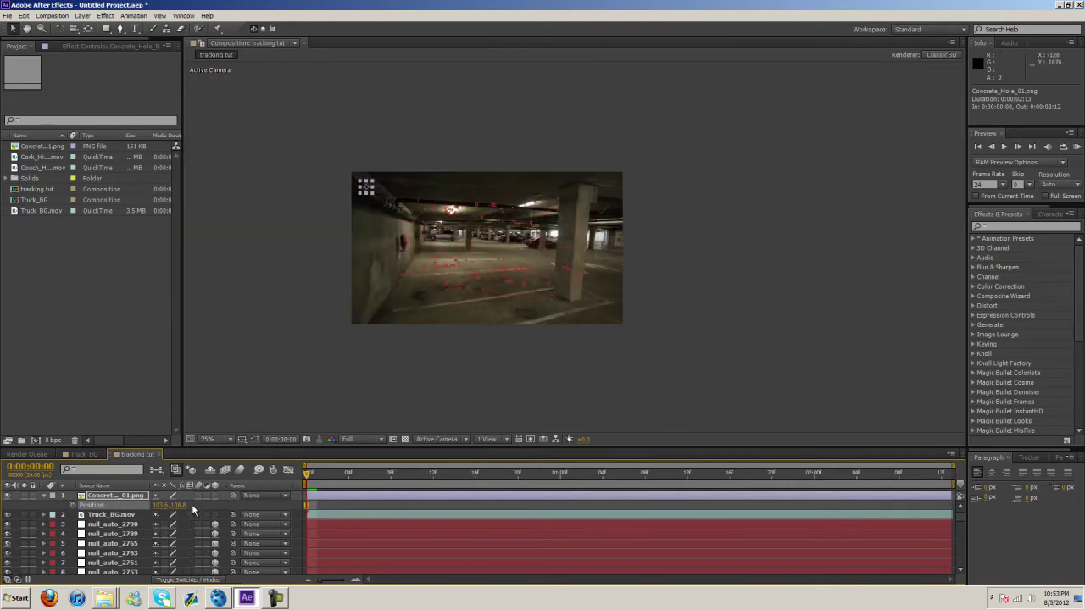
- Make the concrete hole 3D, paste the tracked pillar Position, and shrink it to about 6%
{"action": "left_click", "coordinate": [214, 496]}
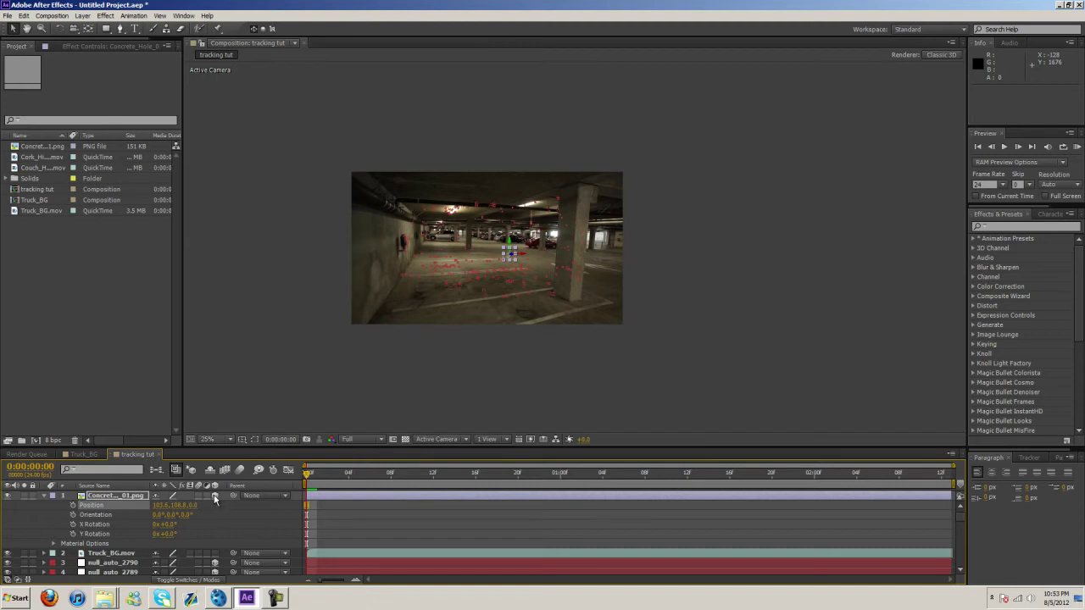
{"action": "left_click", "coordinate": [90, 505]}
{"action": "key", "text": "ctrl+v"}
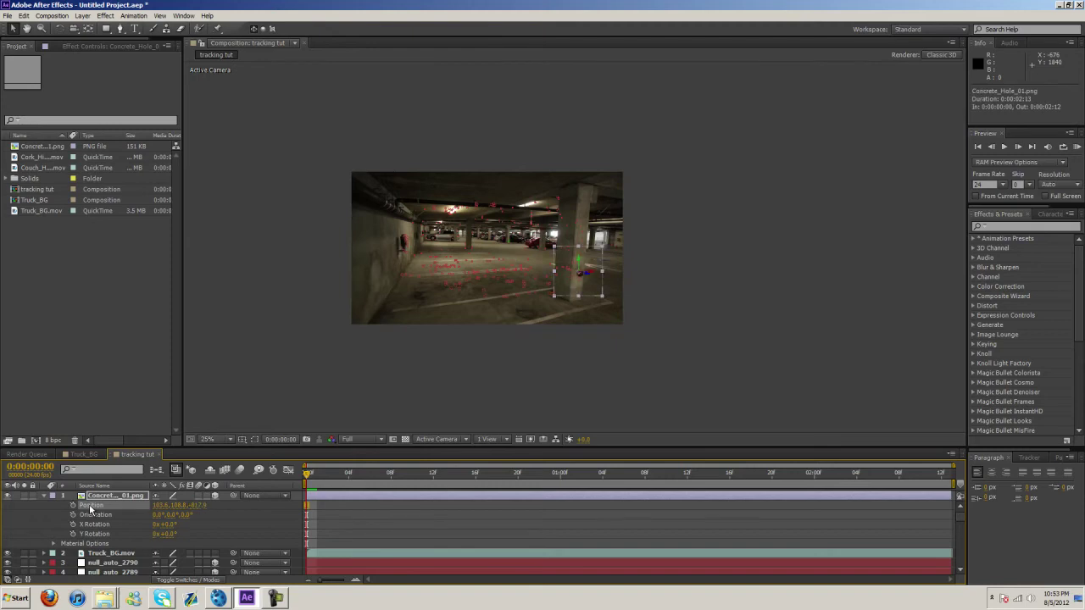
{"action": "key", "text": "period"}
{"action": "key", "text": "period"}
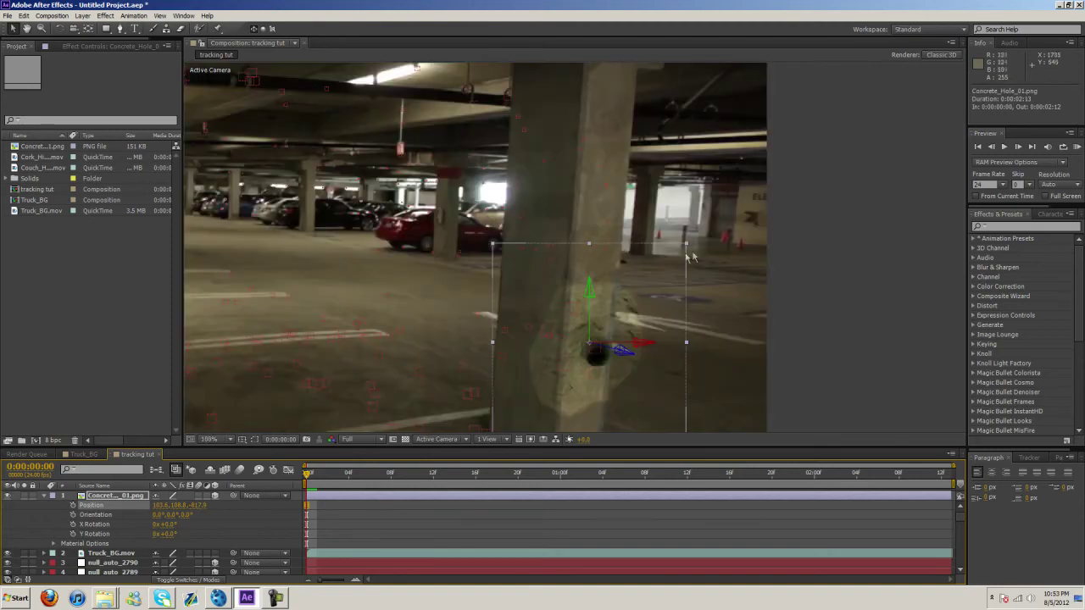
{"action": "left_click_drag", "start_coordinate": [686, 245], "coordinate": [605, 334]}
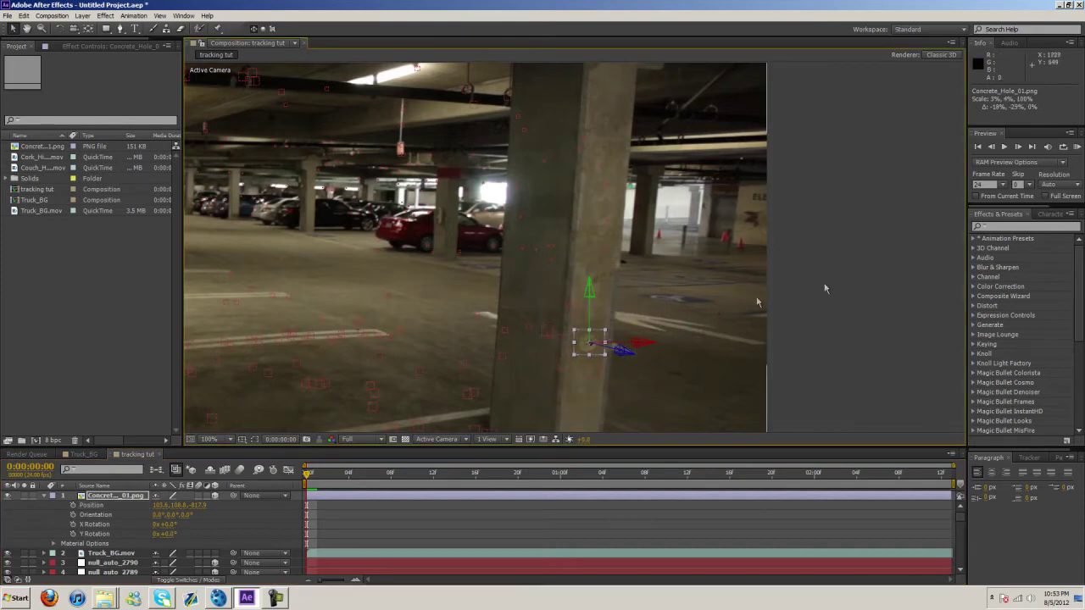
- Angle the hole to the pillar face (Orientation 2.2°, 347.6°, 2.9°) and resize to about 4–5%
{"action": "left_click", "coordinate": [854, 282]}
{"action": "scroll", "coordinate": [492, 381], "scroll_direction": "down", "scroll_amount": 2}
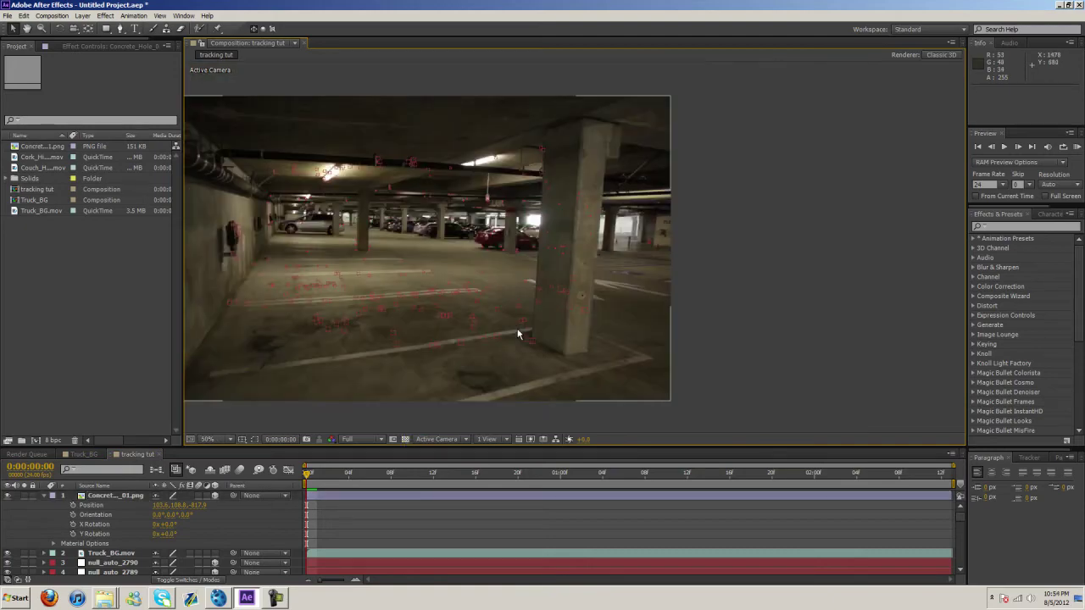
{"action": "left_click_drag", "start_coordinate": [405, 253], "coordinate": [483, 275]}
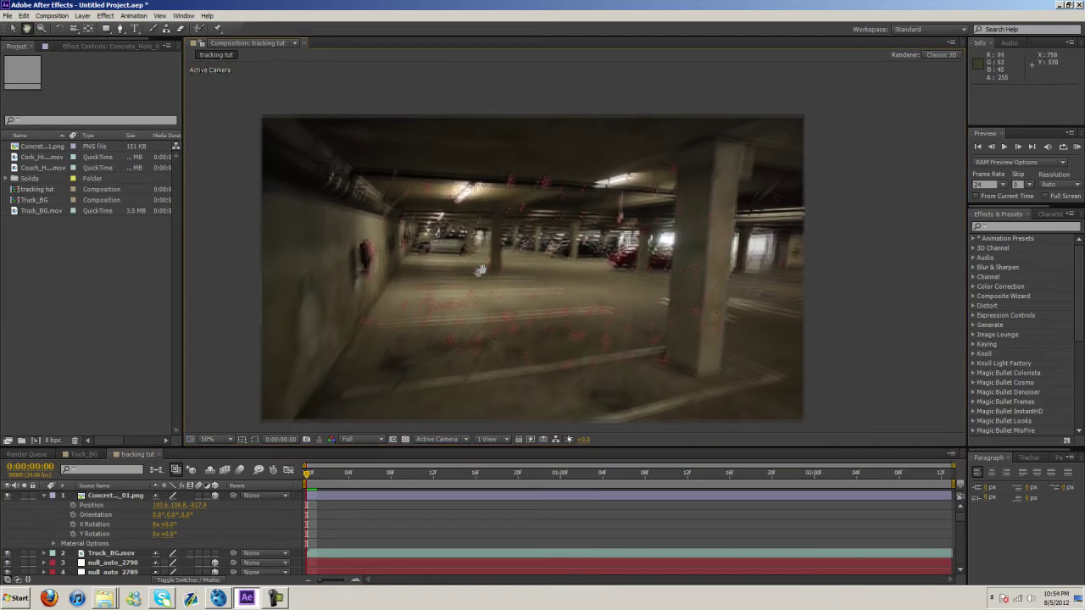
{"action": "scroll", "coordinate": [611, 304], "scroll_direction": "up", "scroll_amount": 2}
{"action": "left_click_drag", "start_coordinate": [787, 327], "coordinate": [719, 285]}
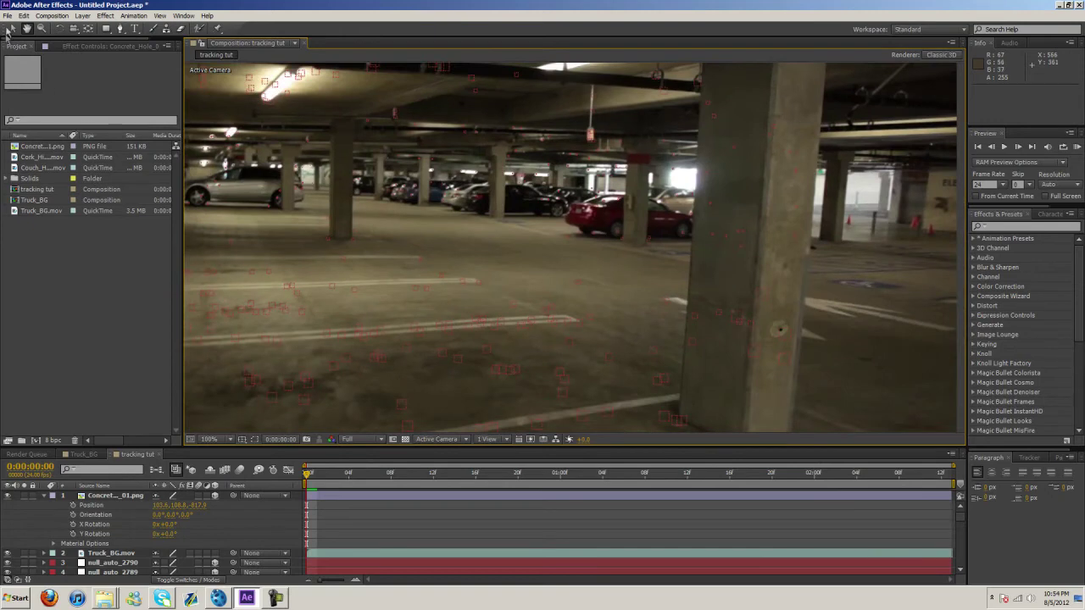
{"action": "left_click", "coordinate": [59, 28]}
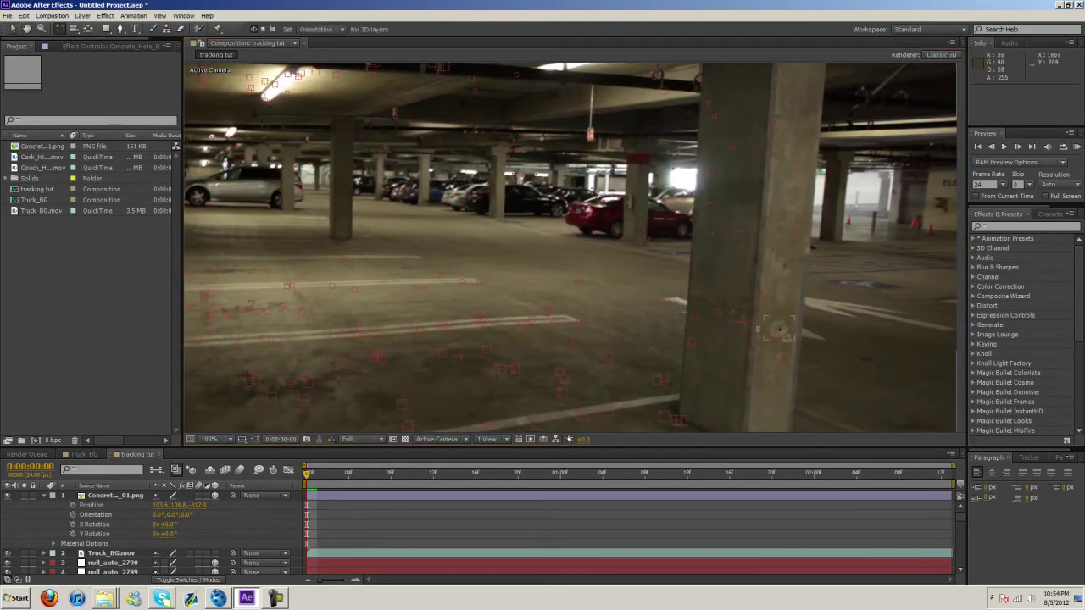
{"action": "left_click", "coordinate": [780, 329]}
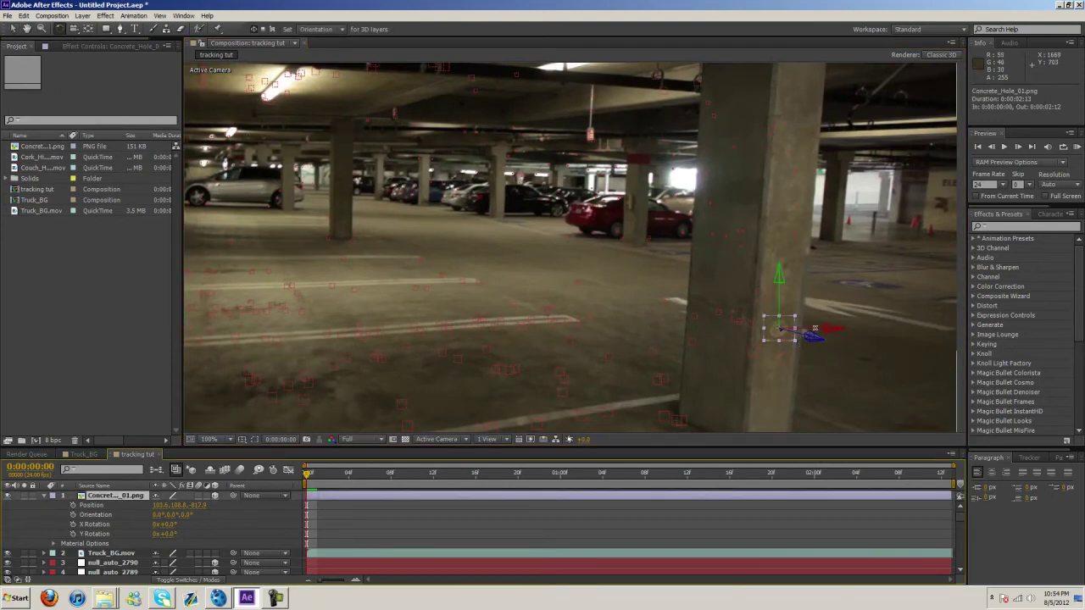
{"action": "left_click_drag", "start_coordinate": [780, 329], "coordinate": [782, 299]}
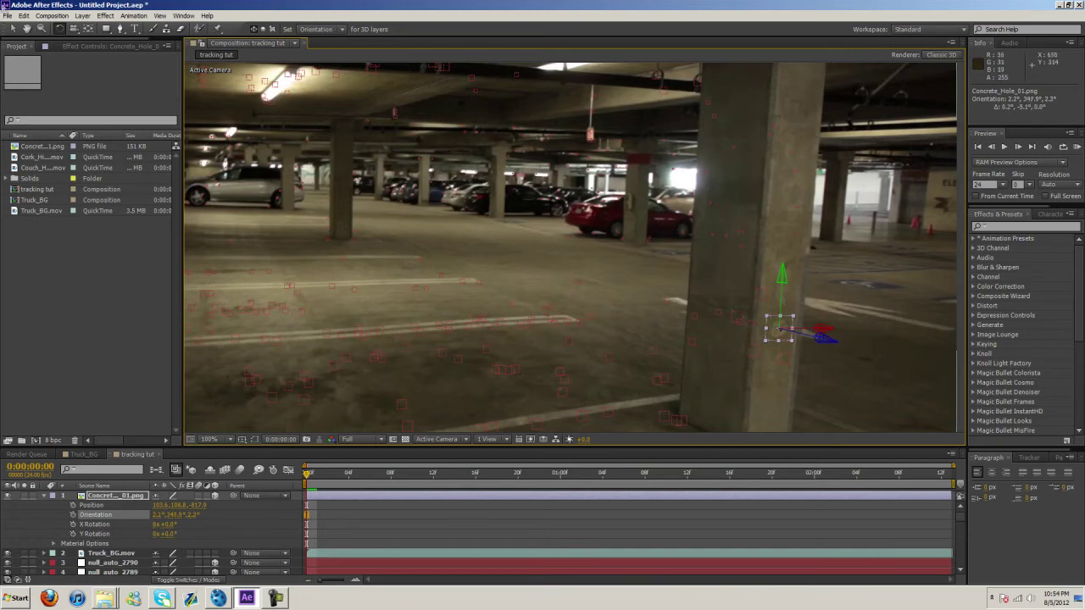
{"action": "left_click_drag", "start_coordinate": [794, 320], "coordinate": [797, 317]}
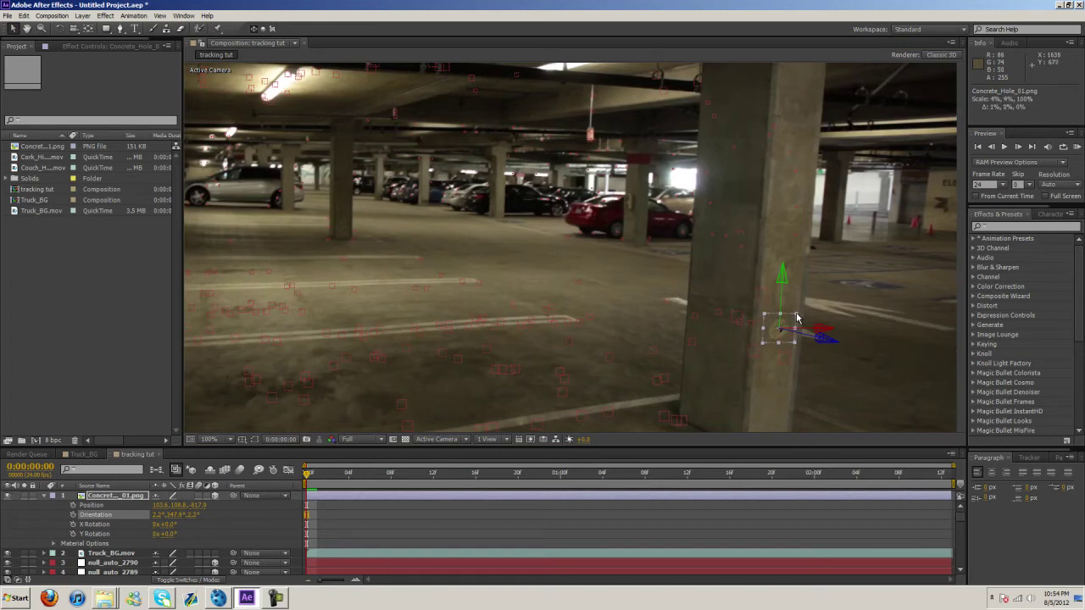
- Scrub through the shot to confirm the hole sticks, then collapse its properties
{"action": "left_click", "coordinate": [830, 359]}
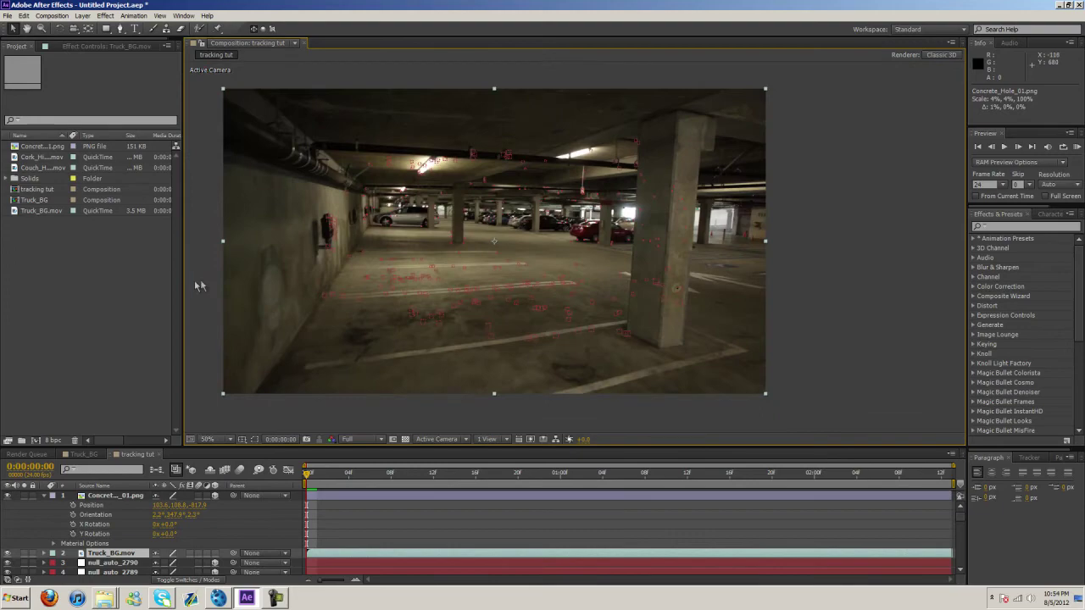
{"action": "left_click", "coordinate": [200, 279]}
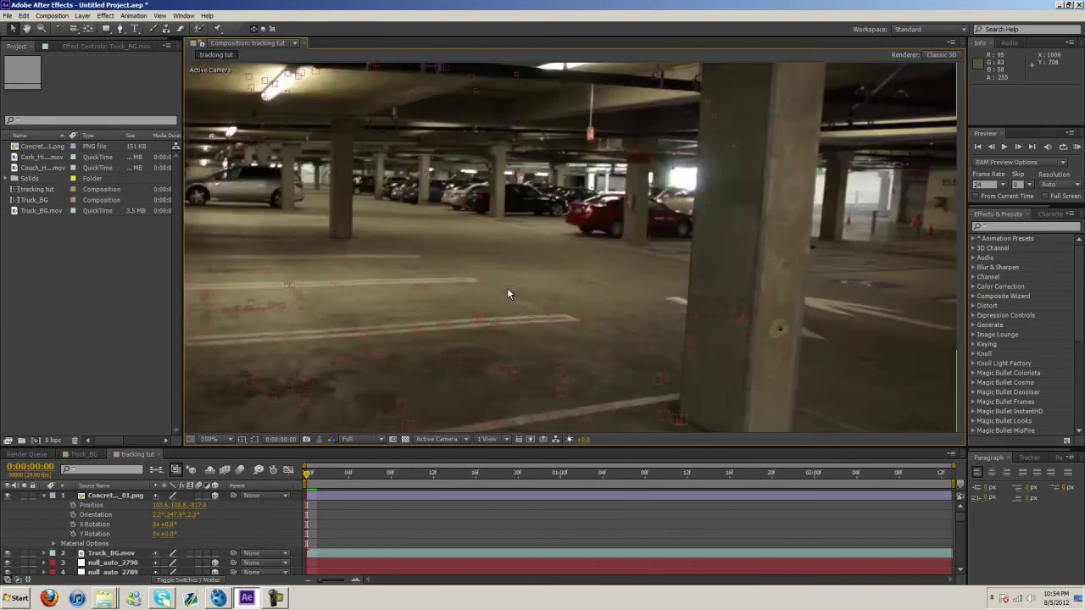
{"action": "left_click_drag", "start_coordinate": [307, 479], "coordinate": [133, 484]}
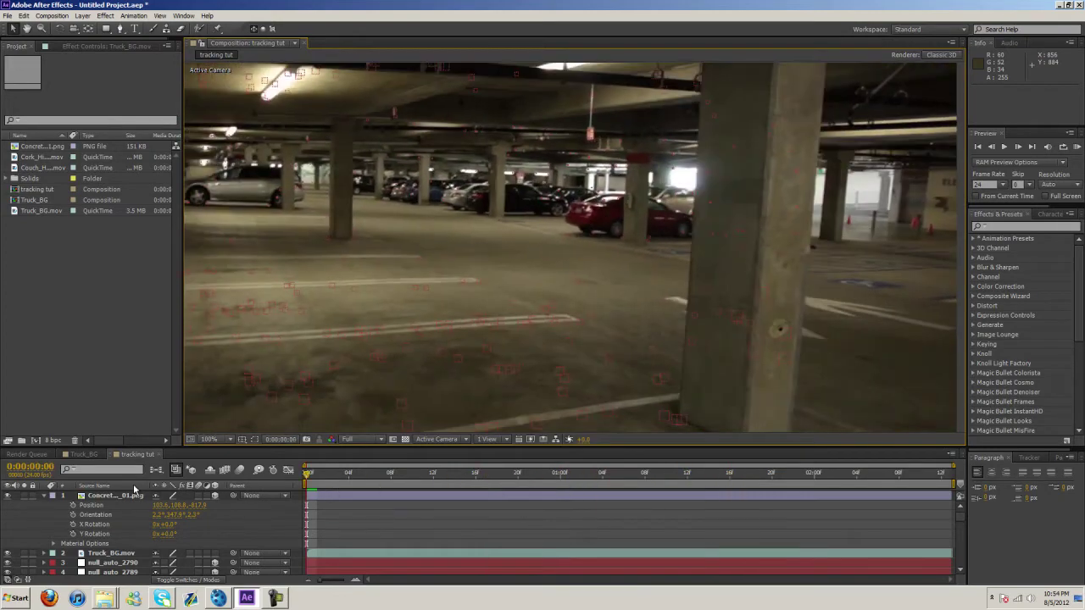
{"action": "scroll", "coordinate": [342, 285], "scroll_direction": "down", "scroll_amount": 2}
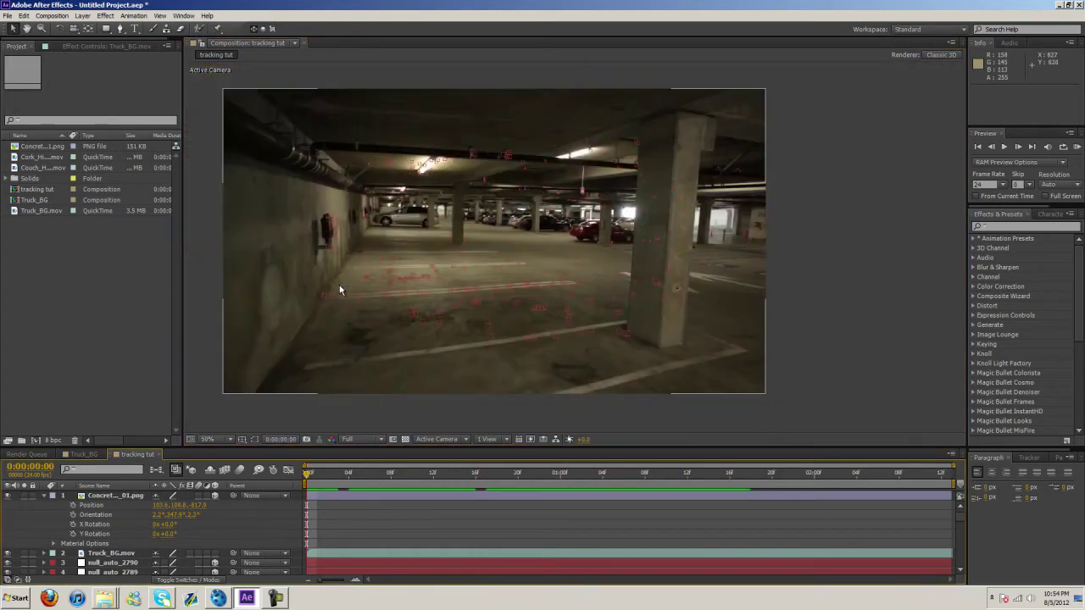
{"action": "double_click", "coordinate": [26, 28]}
{"action": "left_click", "coordinate": [13, 28]}
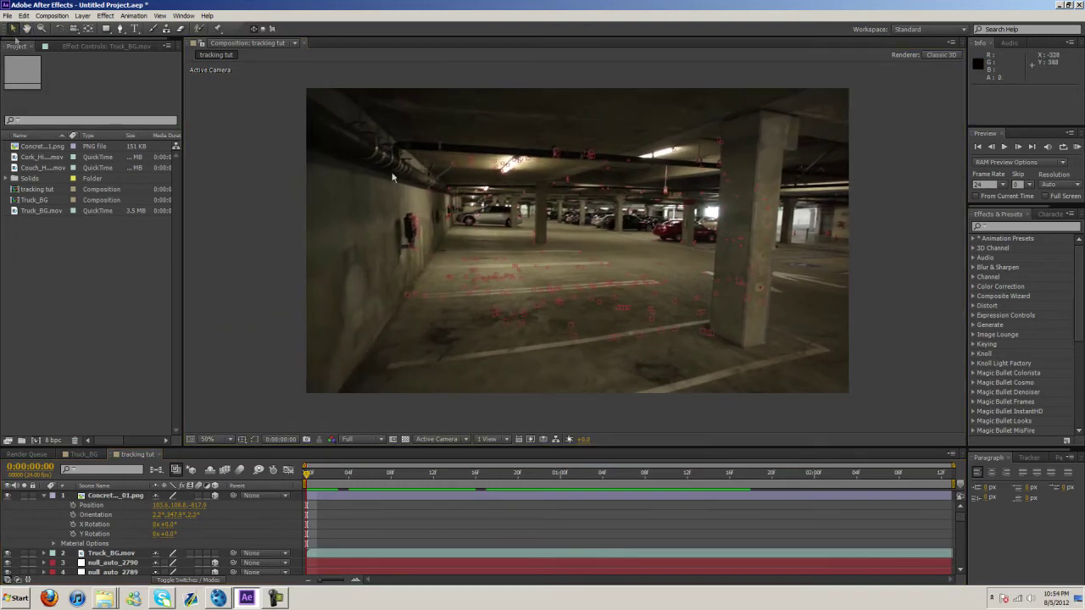
{"action": "left_click", "coordinate": [44, 496]}
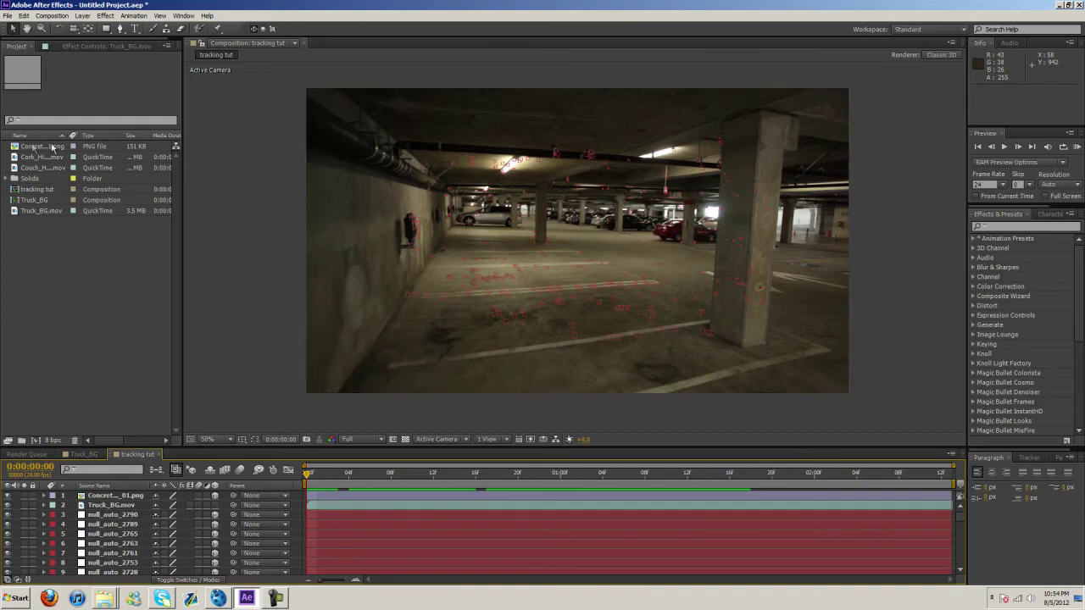
- Add Cork_Hit_01.mov as a 3D layer at the pillar position, scaled to about 44%, and preview it
{"action": "left_click_drag", "start_coordinate": [42, 158], "coordinate": [629, 253]}
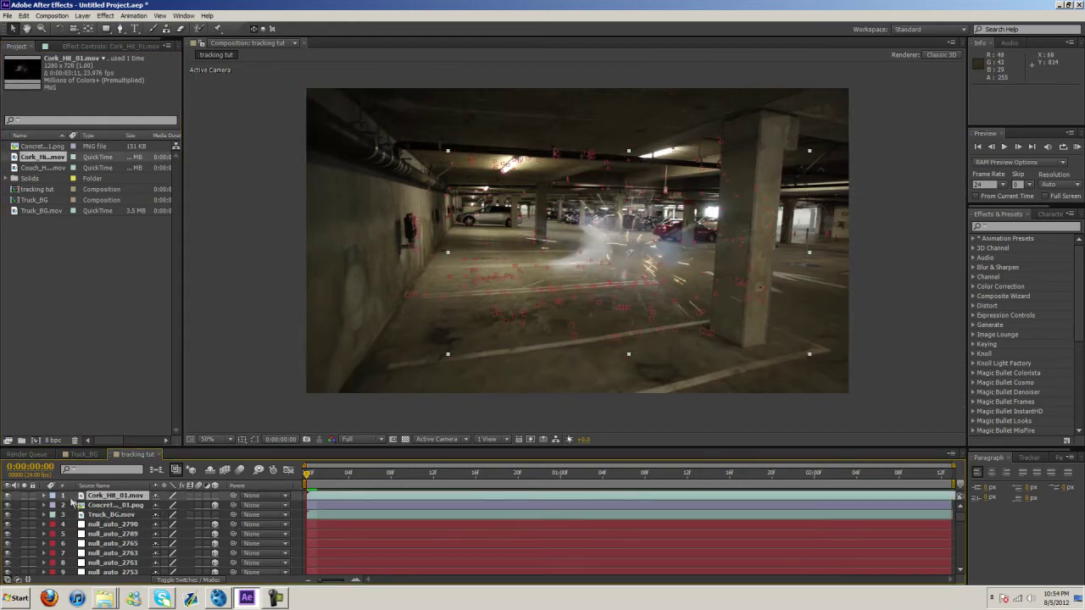
{"action": "key", "text": "p"}
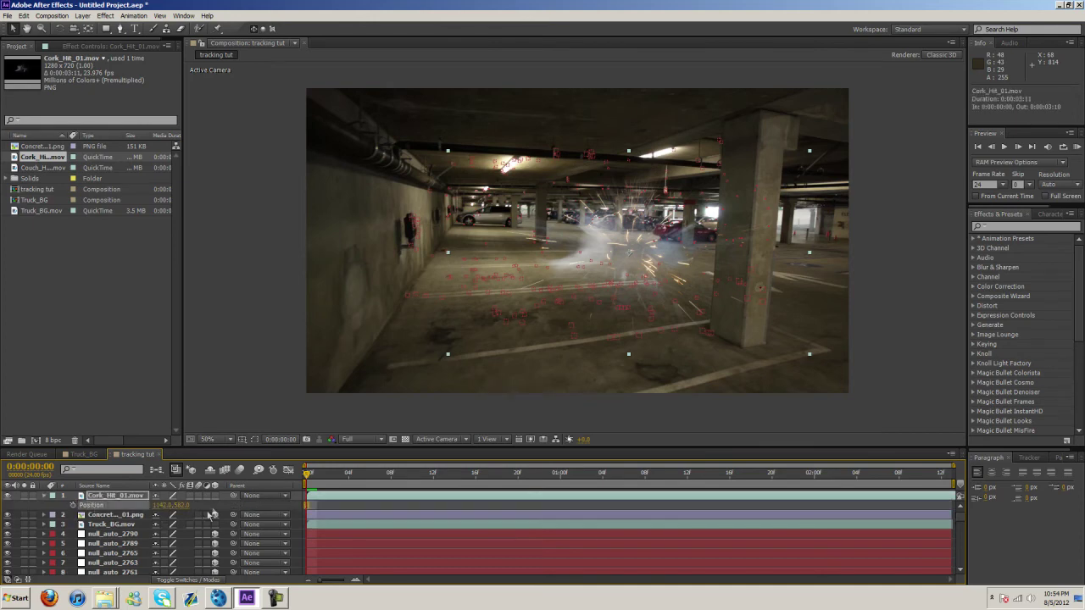
{"action": "left_click", "coordinate": [214, 495]}
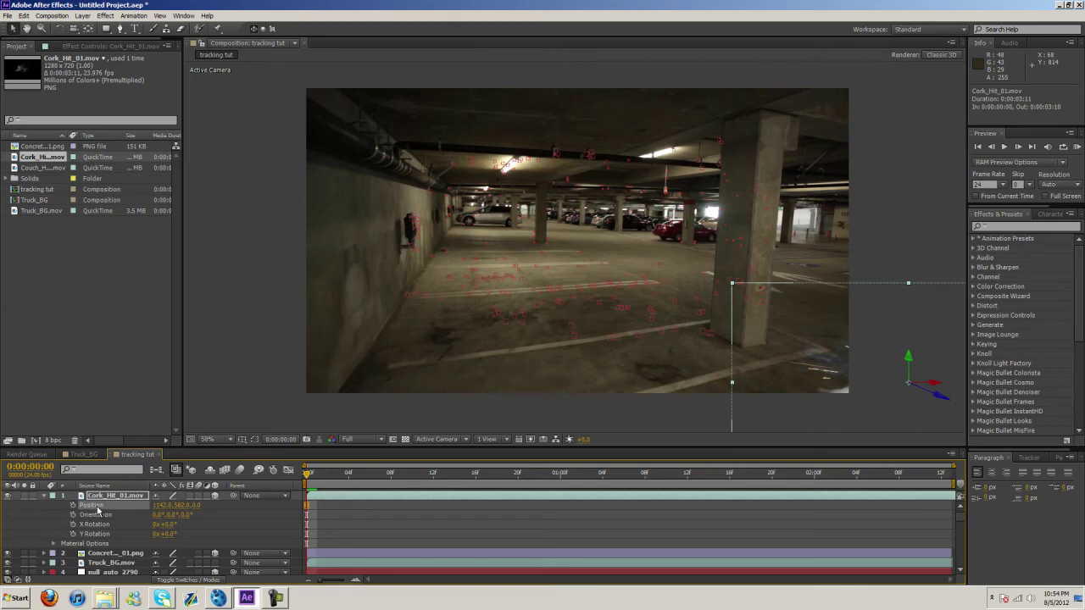
{"action": "key", "text": "ctrl+v"}
{"action": "key", "text": "comma"}
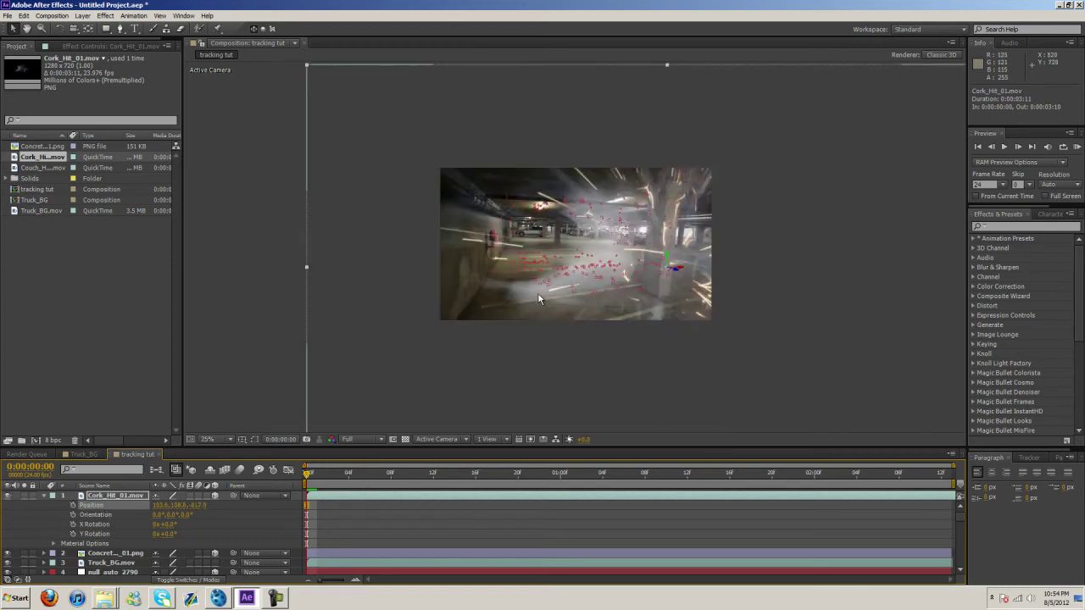
{"action": "left_click_drag", "start_coordinate": [310, 72], "coordinate": [775, 261]}
{"action": "left_click", "coordinate": [774, 260]}
{"action": "key", "text": "period"}
{"action": "key", "text": "period"}
{"action": "key", "text": "period"}
{"action": "key", "text": "period"}
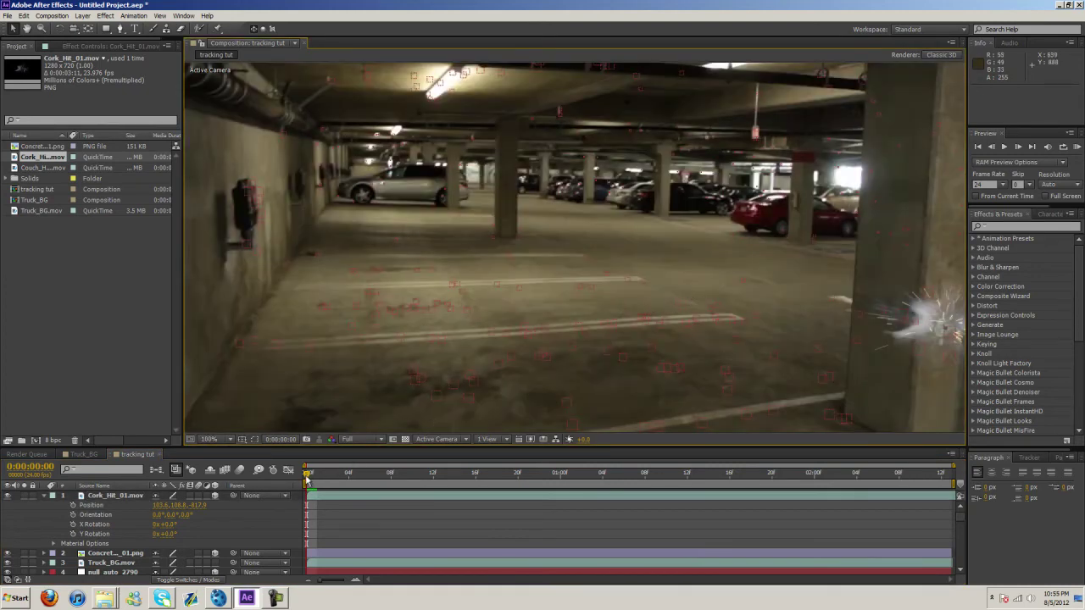
{"action": "key", "text": "space"}
{"action": "key", "text": "space"}
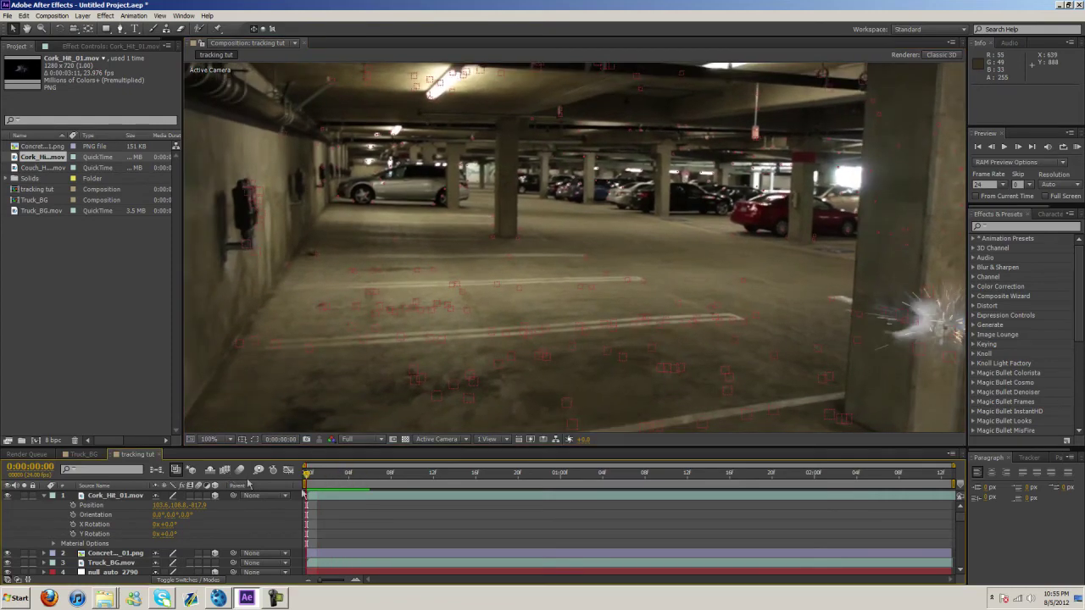
- Start the concrete hole at frame 5 and the cork hit later, then add Couch_Hit_01.mov
{"action": "left_click", "coordinate": [129, 554]}
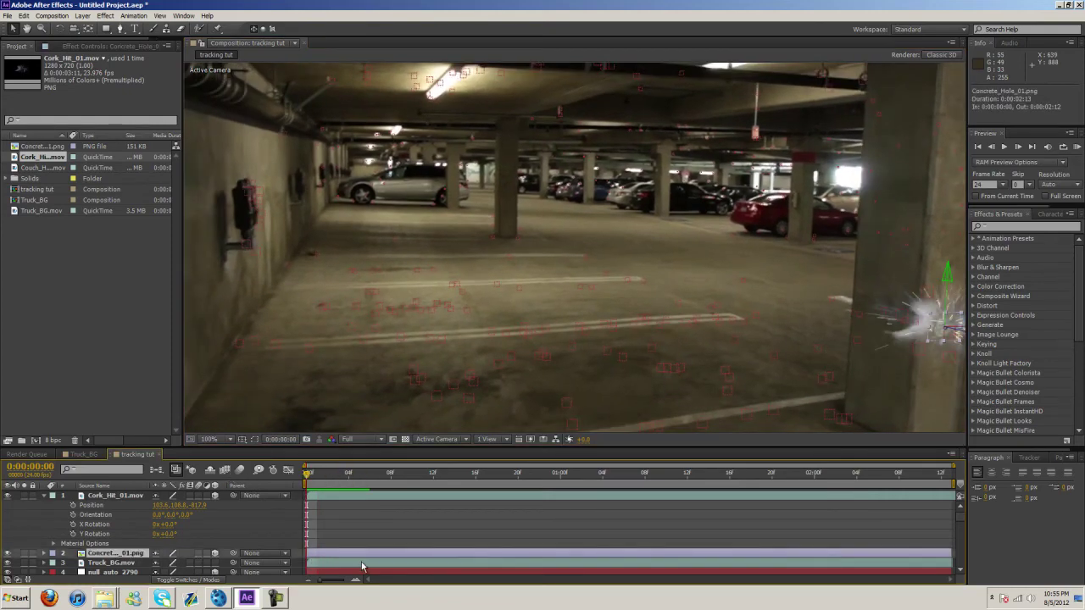
{"action": "left_click_drag", "start_coordinate": [359, 560], "coordinate": [434, 560]}
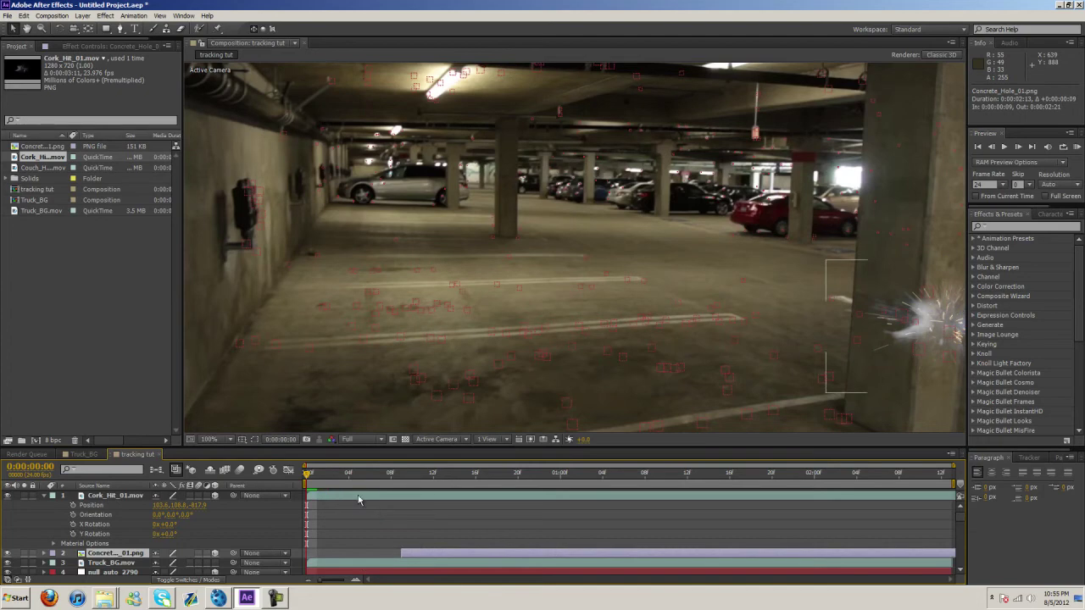
{"action": "left_click_drag", "start_coordinate": [358, 495], "coordinate": [451, 502]}
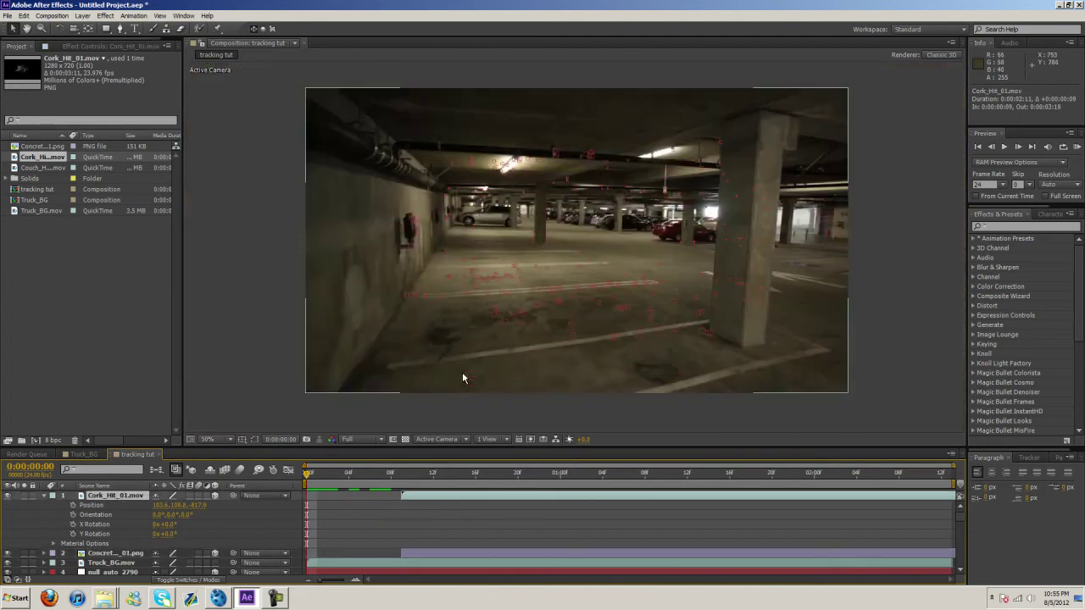
{"action": "scroll", "coordinate": [462, 372], "scroll_direction": "down", "scroll_amount": 2}
{"action": "mouse_move", "coordinate": [310, 476]}
{"action": "left_mouse_down"}
{"action": "mouse_move", "coordinate": [537, 477]}
{"action": "mouse_move", "coordinate": [330, 477]}
{"action": "left_mouse_up"}
{"action": "left_click_drag", "start_coordinate": [42, 167], "coordinate": [676, 253]}
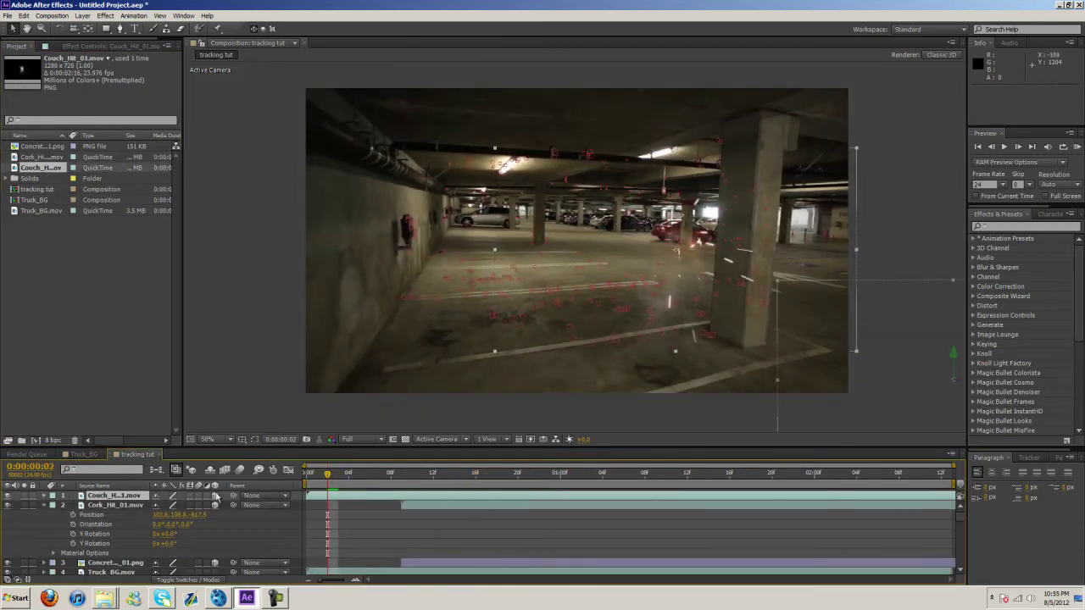
- Paste the cork hit's Position onto Couch_Hit_01.mov and shrink it to about 8%
{"action": "key", "text": "p"}
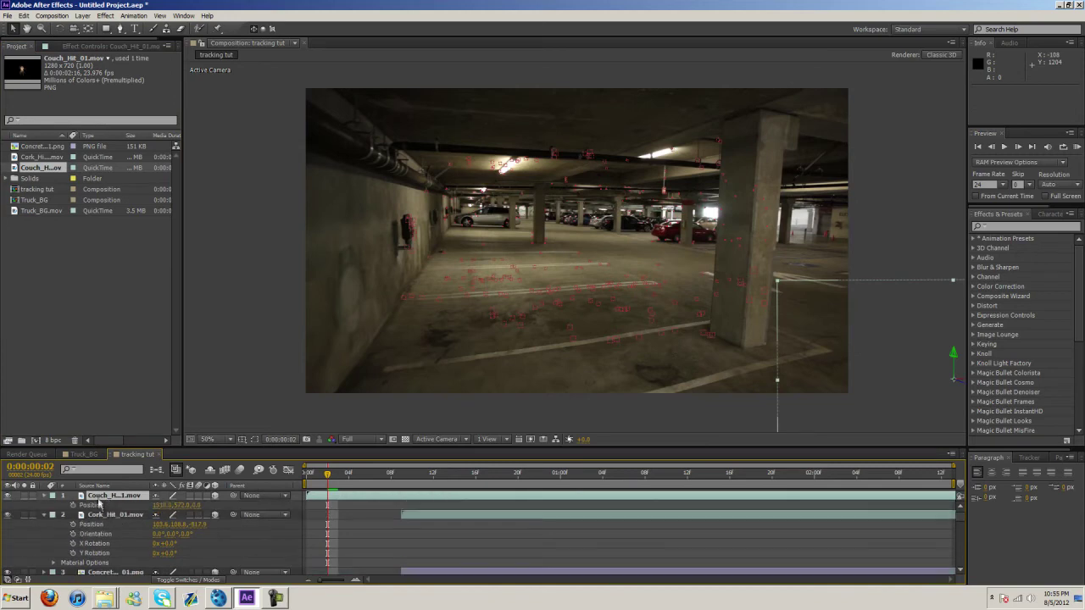
{"action": "left_click", "coordinate": [92, 506]}
{"action": "key", "text": "ctrl+v"}
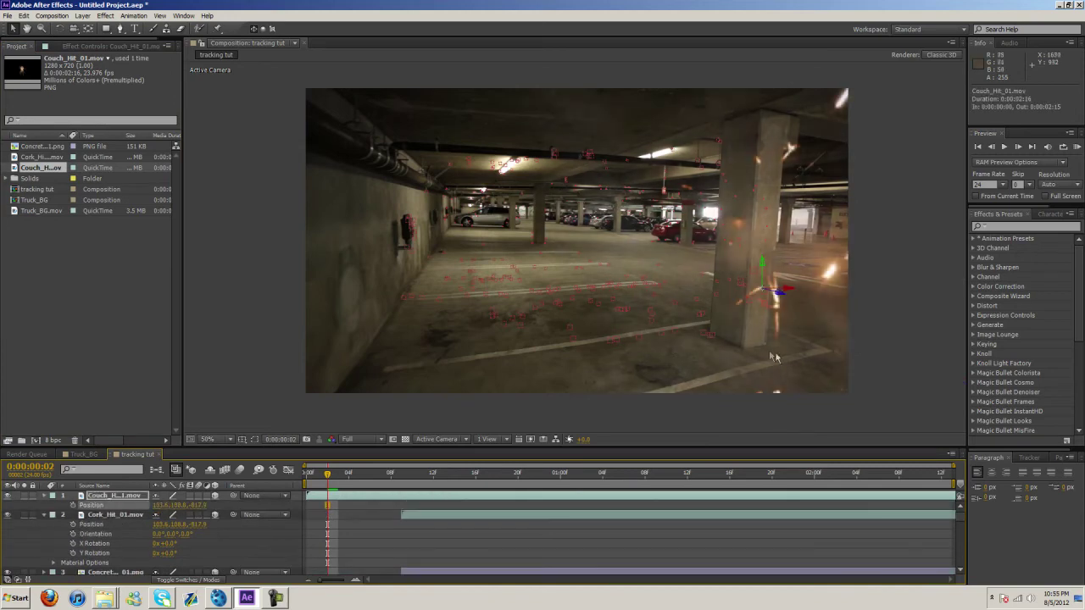
{"action": "key", "text": "comma"}
{"action": "key", "text": "comma"}
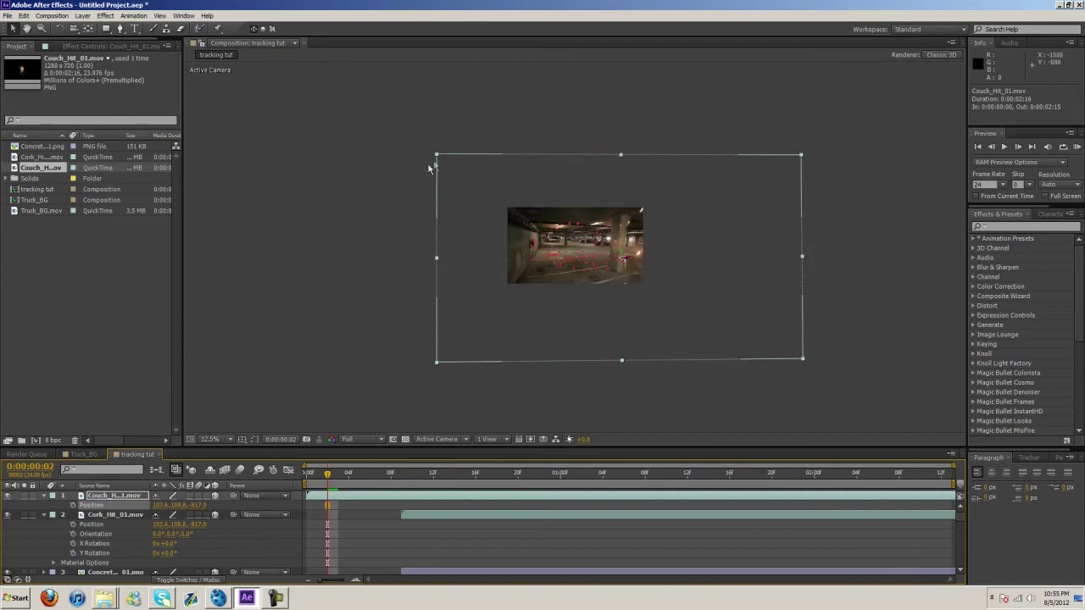
{"action": "left_click_drag", "start_coordinate": [436, 157], "coordinate": [607, 252]}
- Start the couch clip around frame 8 and collapse its properties
{"action": "key", "text": "period"}
{"action": "key", "text": "period"}
{"action": "key", "text": "period"}
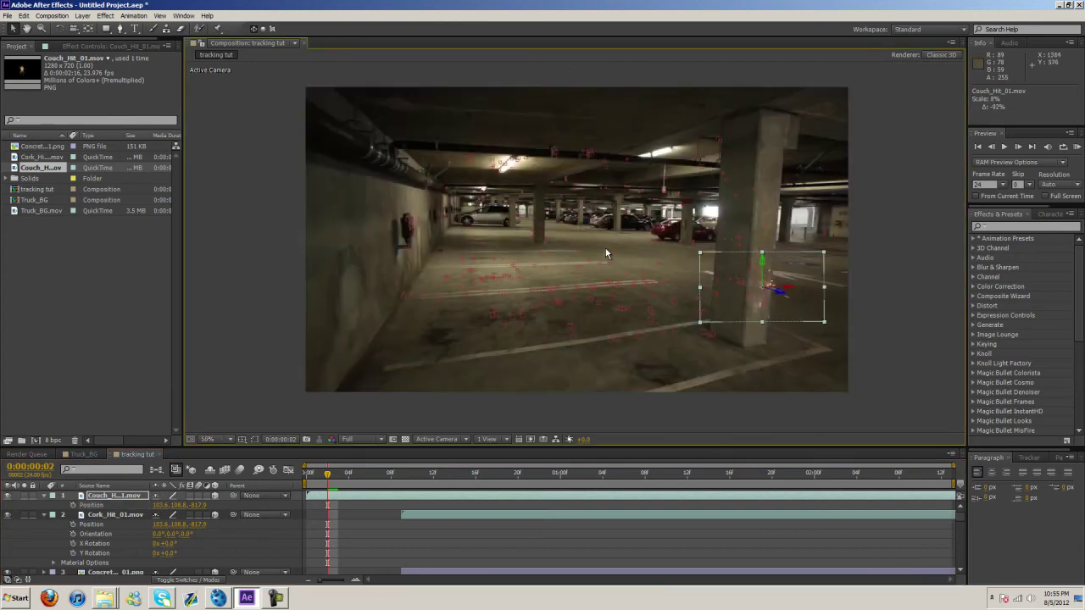
{"action": "key", "text": "comma"}
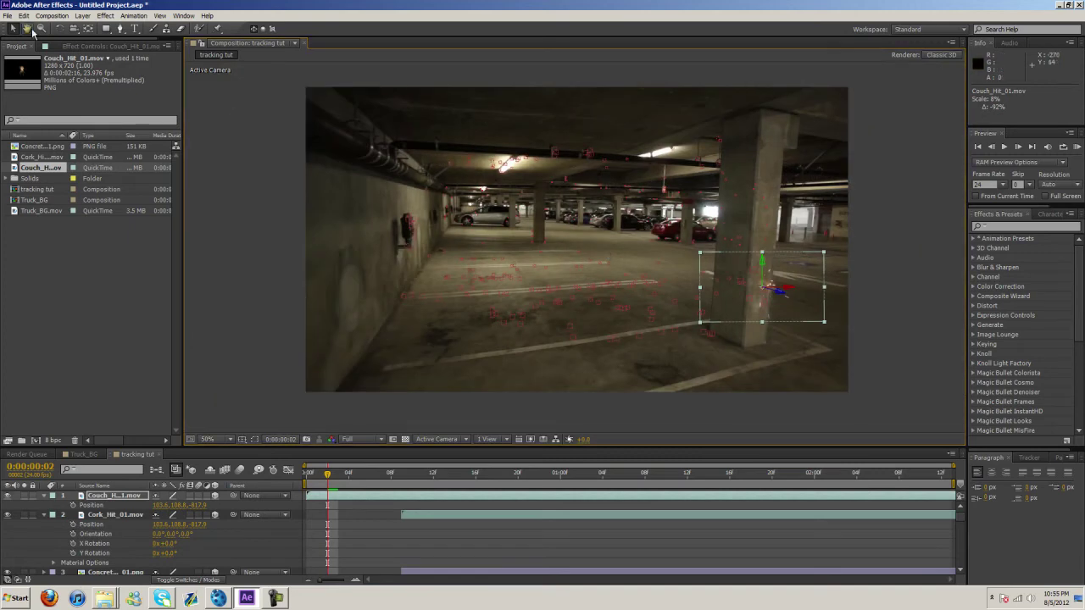
{"action": "left_click_drag", "start_coordinate": [426, 160], "coordinate": [373, 161]}
{"action": "key", "text": "period"}
{"action": "left_click_drag", "start_coordinate": [556, 221], "coordinate": [500, 195]}
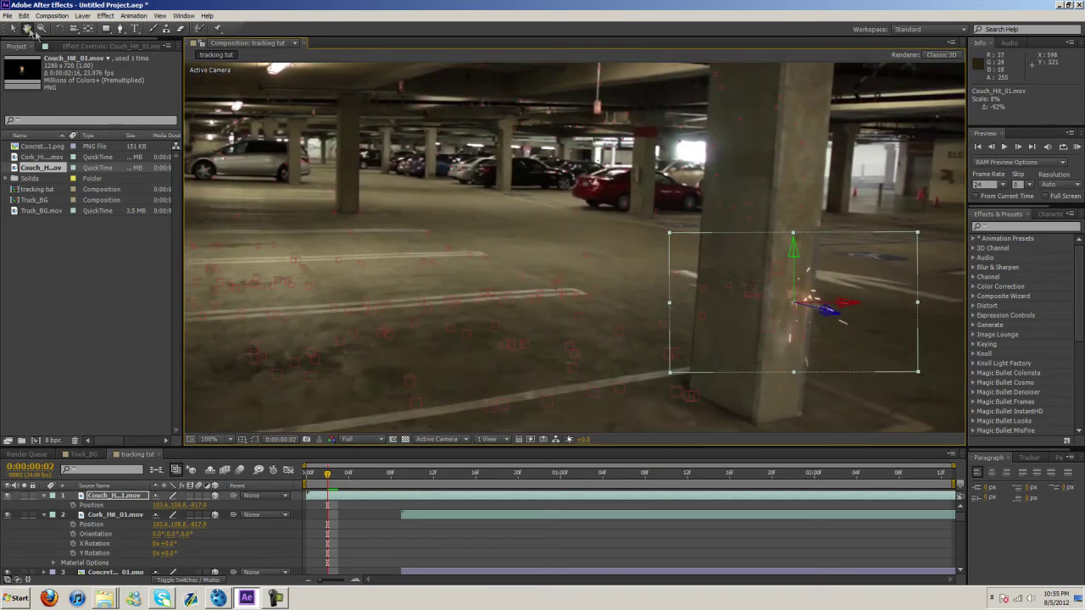
{"action": "left_click", "coordinate": [13, 30]}
{"action": "left_click_drag", "start_coordinate": [353, 499], "coordinate": [448, 497]}
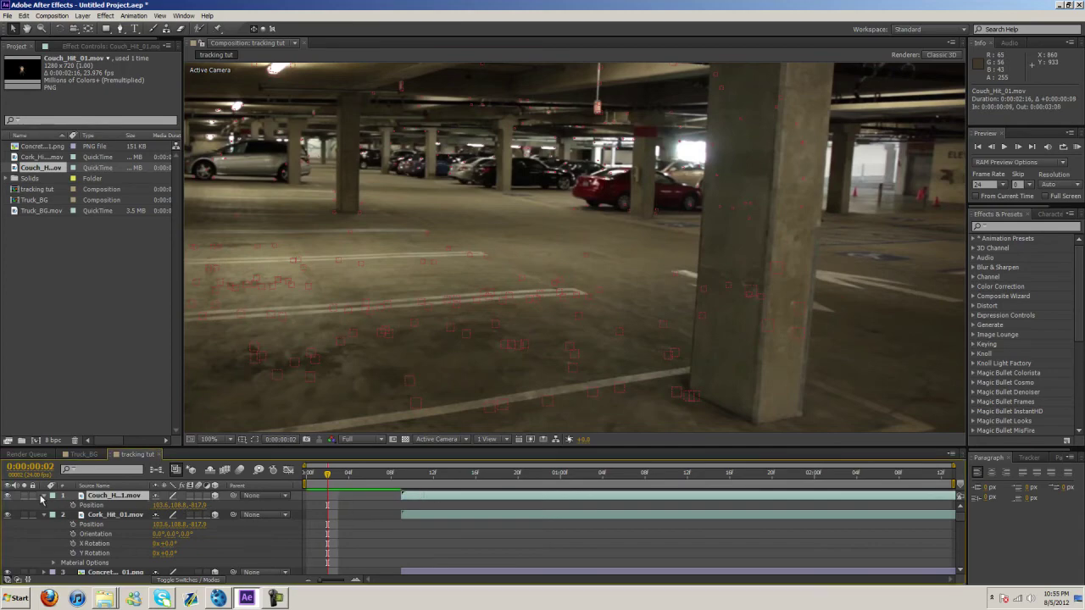
{"action": "left_click", "coordinate": [43, 496]}
- Collapse the cork clip's properties and run a RAM preview of the composite
{"action": "left_click", "coordinate": [44, 506]}
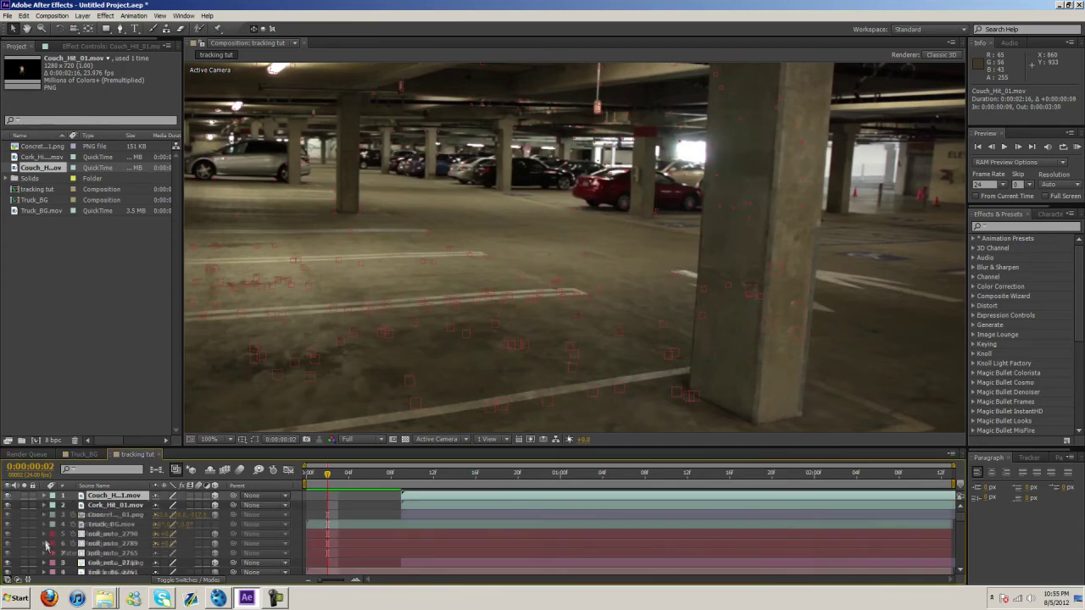
{"action": "left_click", "coordinate": [1077, 148]}
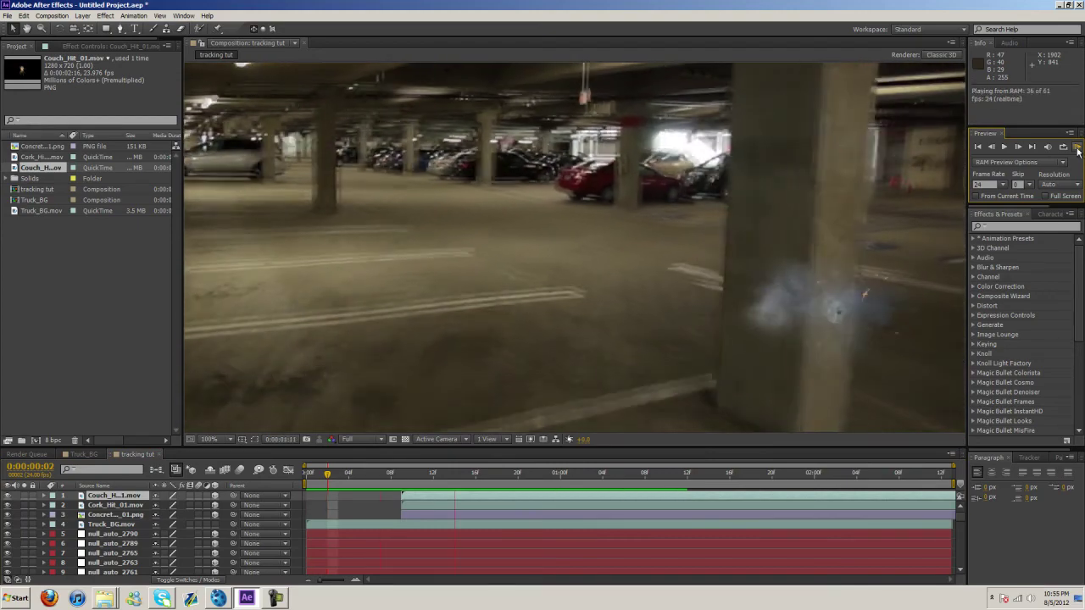
{"action": "scroll", "coordinate": [428, 200], "scroll_direction": "down", "scroll_amount": 2}
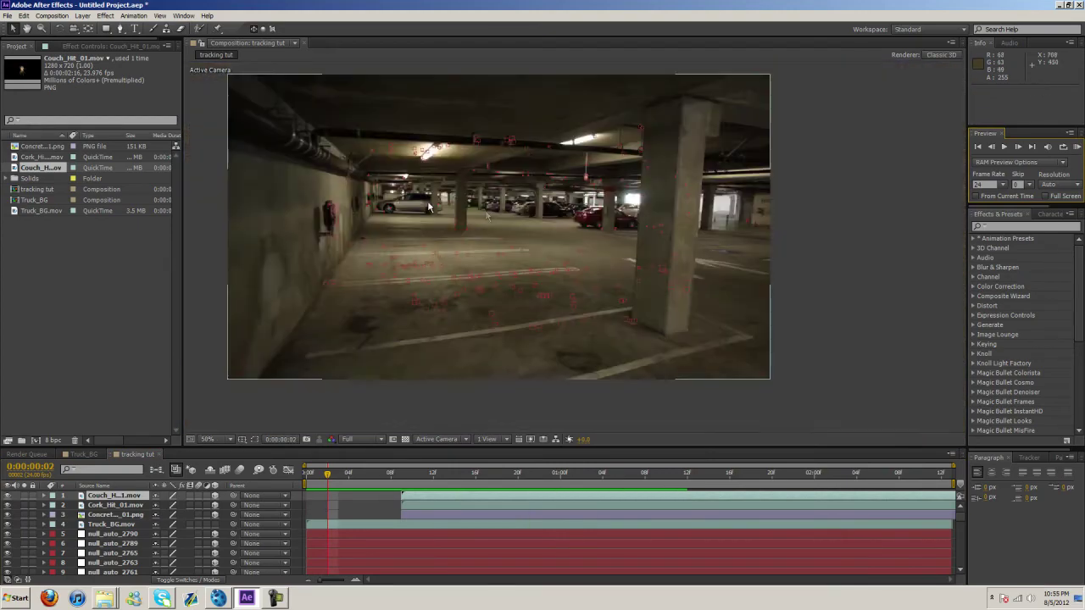
{"action": "left_click", "coordinate": [1077, 147]}
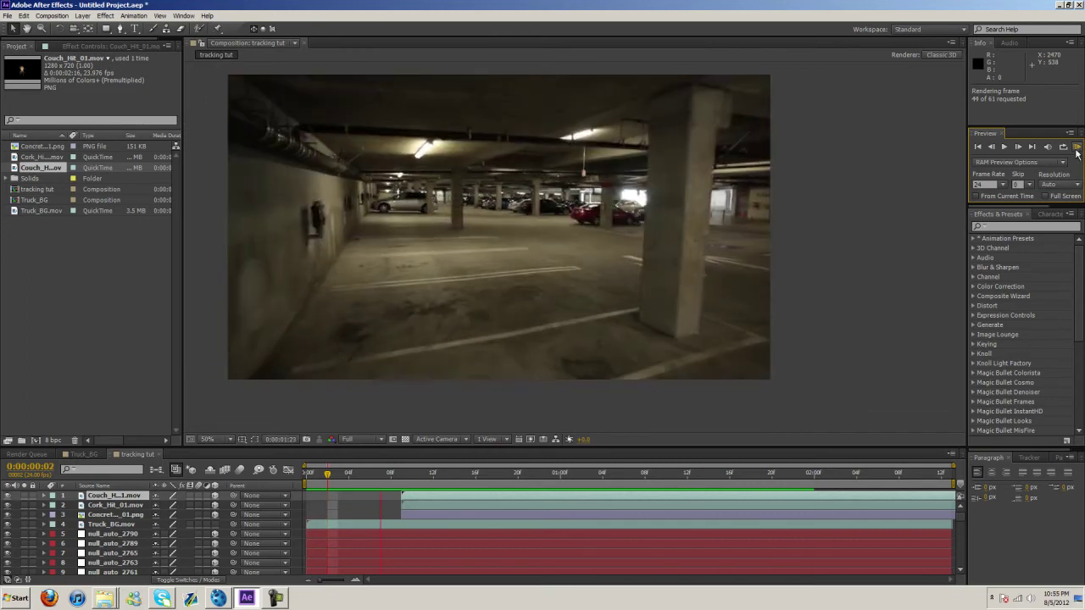
{"action": "left_click", "coordinate": [362, 508]}
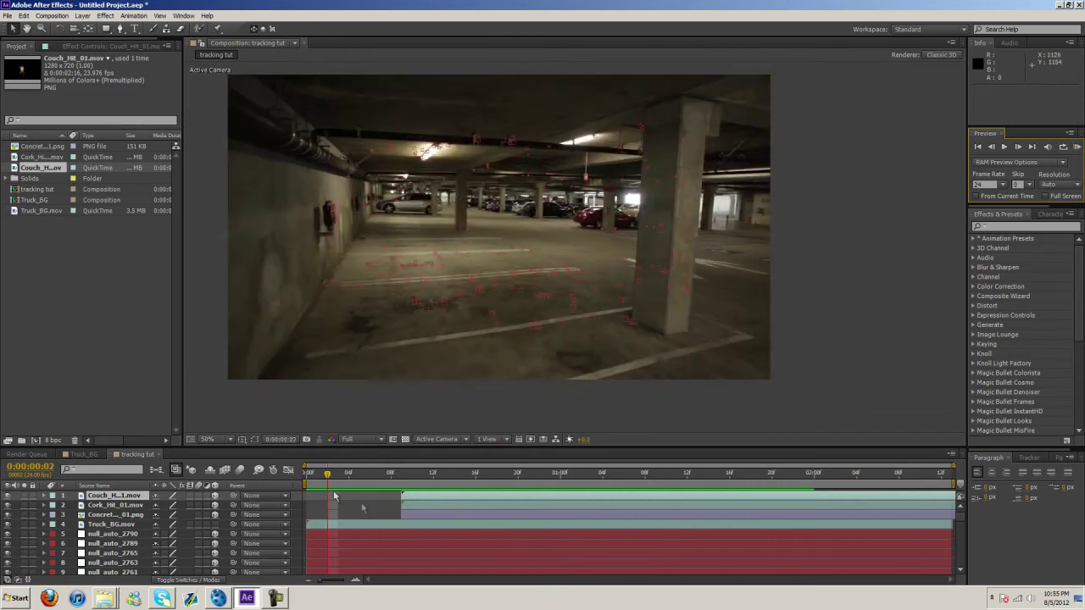
- Inspect the couch hit at frames 9 and 10 and select Couch_Hit_01.mov
{"action": "mouse_move", "coordinate": [323, 477]}
{"action": "left_mouse_down"}
{"action": "mouse_move", "coordinate": [602, 474]}
{"action": "mouse_move", "coordinate": [306, 478]}
{"action": "left_mouse_up"}
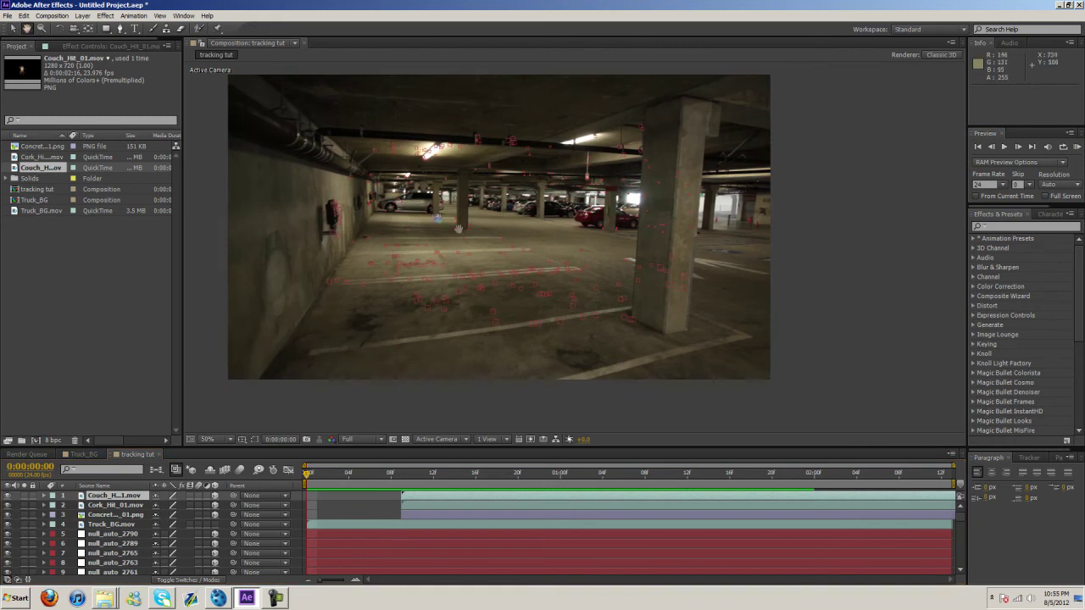
{"action": "left_click_drag", "start_coordinate": [435, 218], "coordinate": [486, 229]}
{"action": "left_click", "coordinate": [13, 30]}
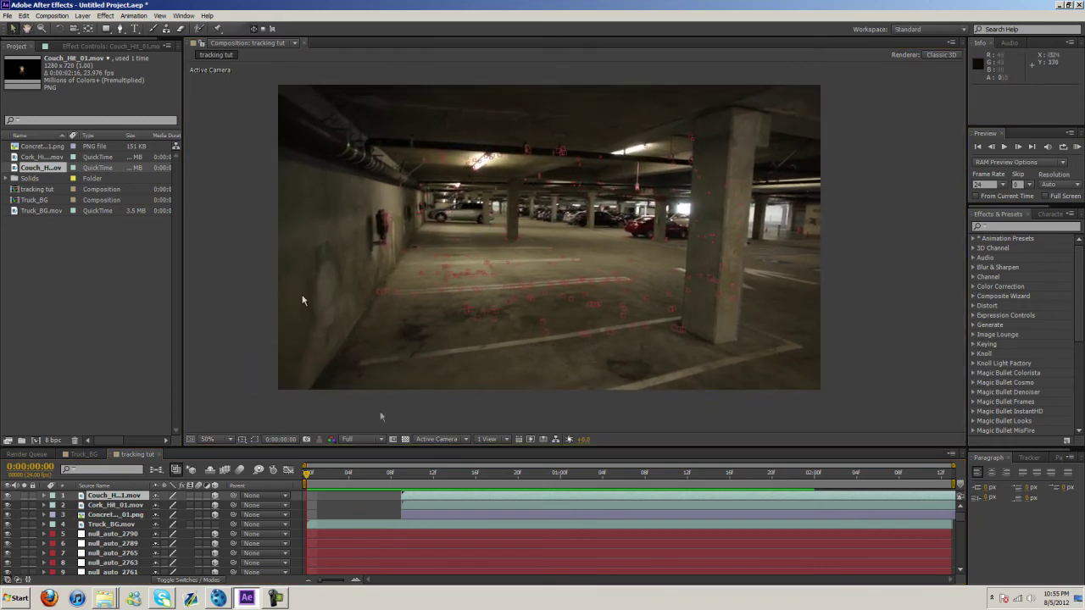
{"action": "left_click_drag", "start_coordinate": [309, 478], "coordinate": [412, 475]}
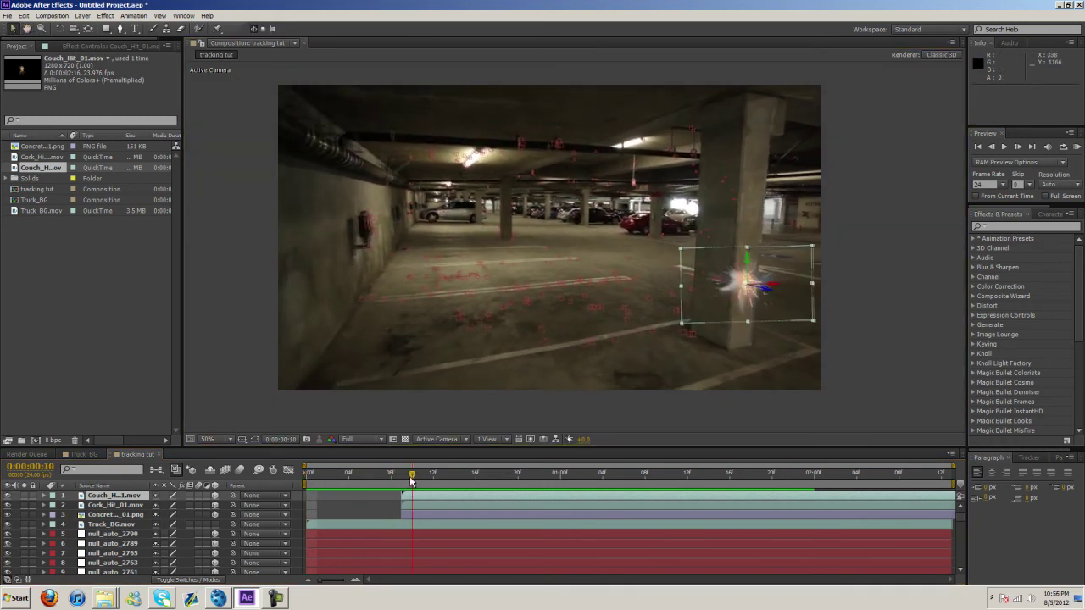
{"action": "left_click", "coordinate": [123, 507]}
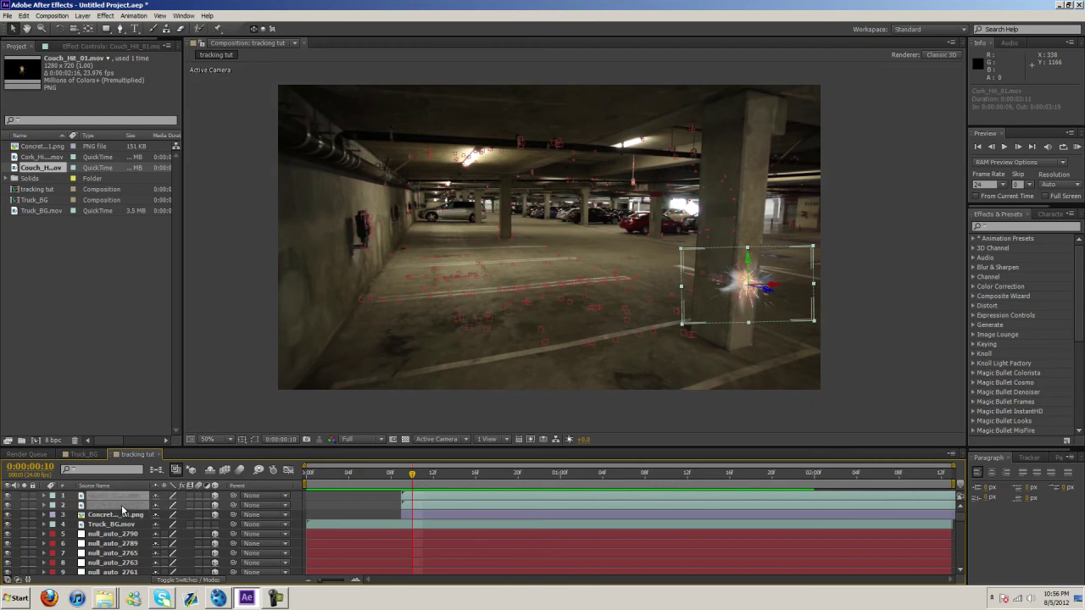
- Preview the composite and replay it from the start
{"action": "left_click", "coordinate": [1076, 147]}
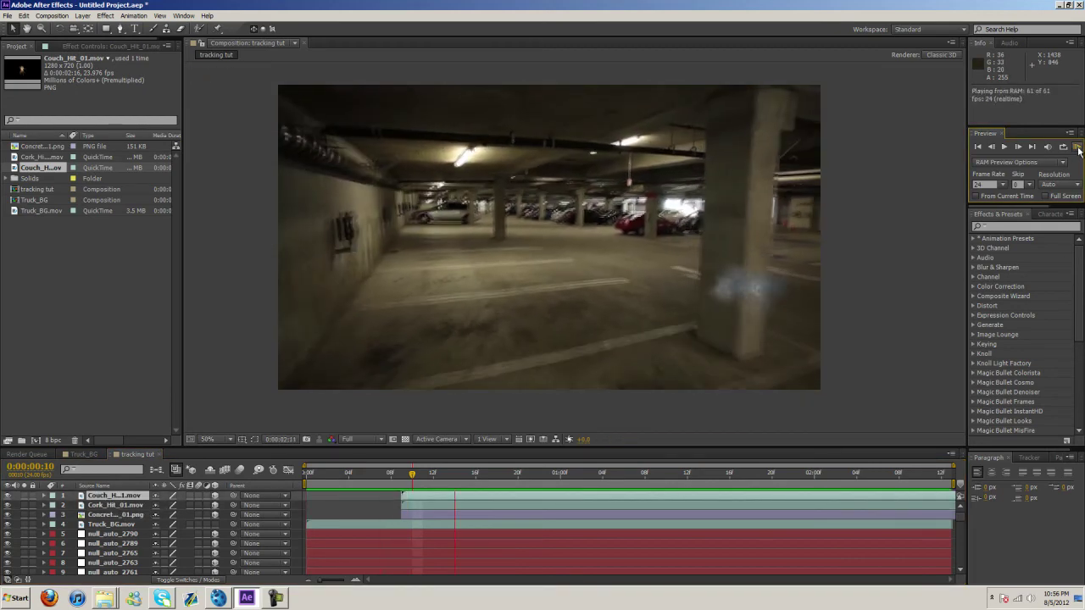
{"action": "left_click", "coordinate": [623, 378]}
{"action": "key", "text": "space"}
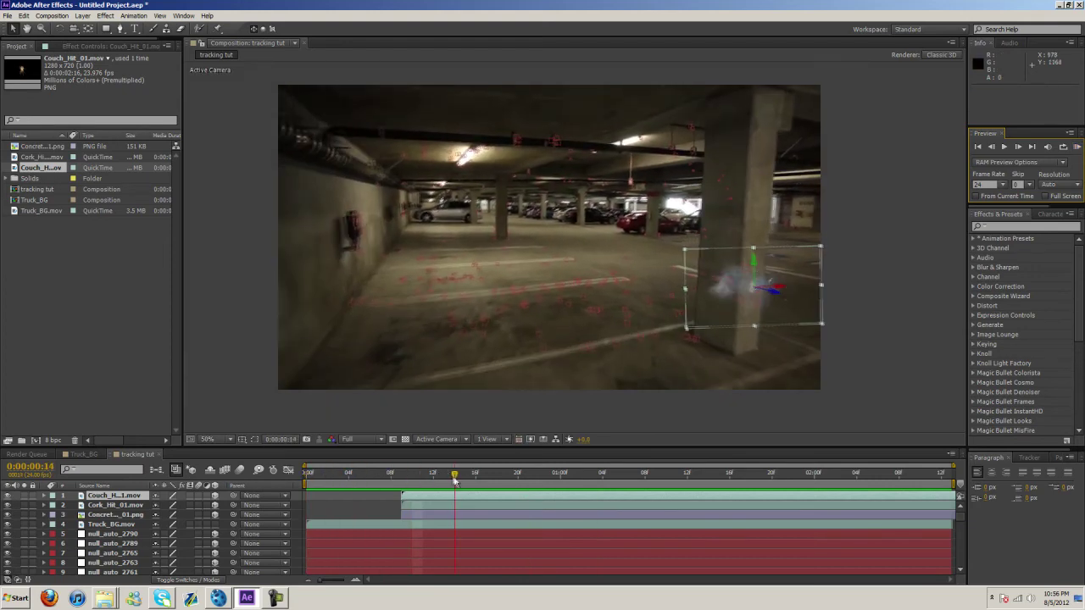
{"action": "key", "text": "Home"}
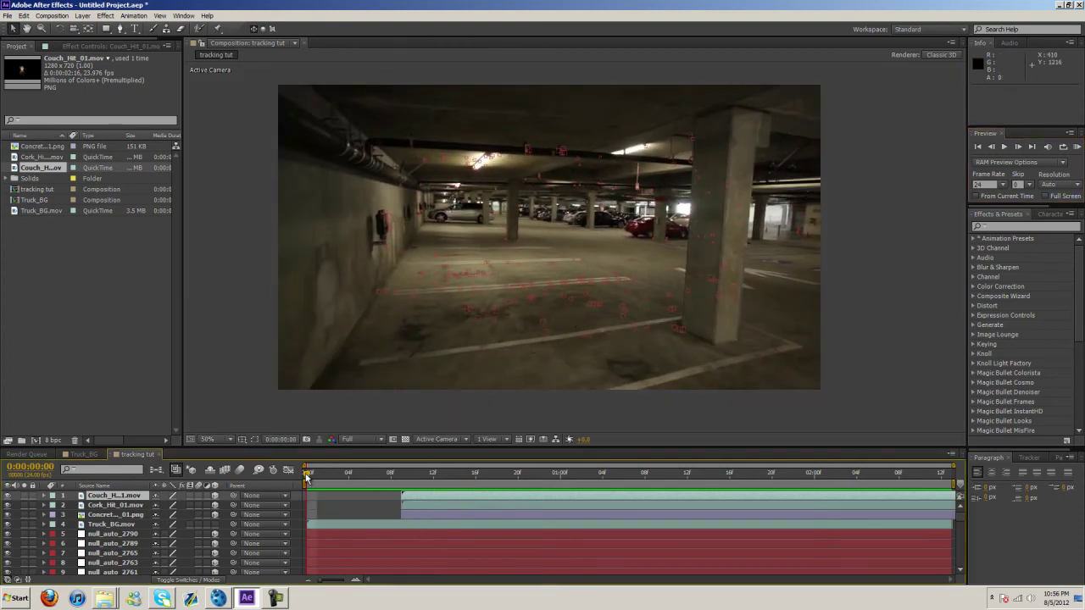
{"action": "key", "text": "space"}
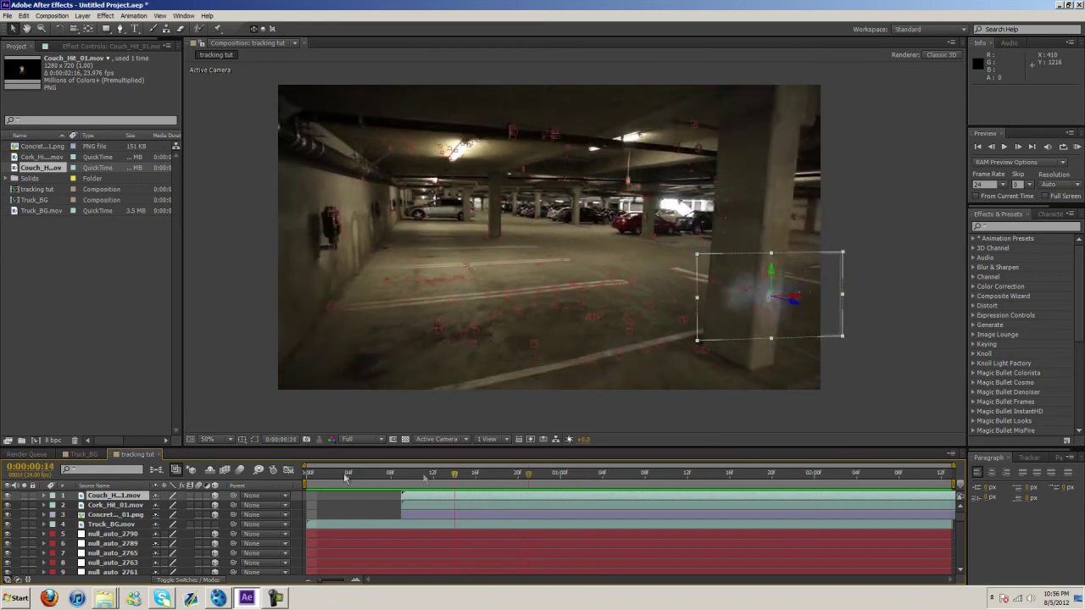
{"action": "key", "text": "space"}
- Check the smoke on the pillar at frame 14, then step back to about frame 9
{"action": "left_click_drag", "start_coordinate": [407, 468], "coordinate": [455, 471]}
{"action": "left_click", "coordinate": [893, 296]}
{"action": "left_click", "coordinate": [755, 307]}
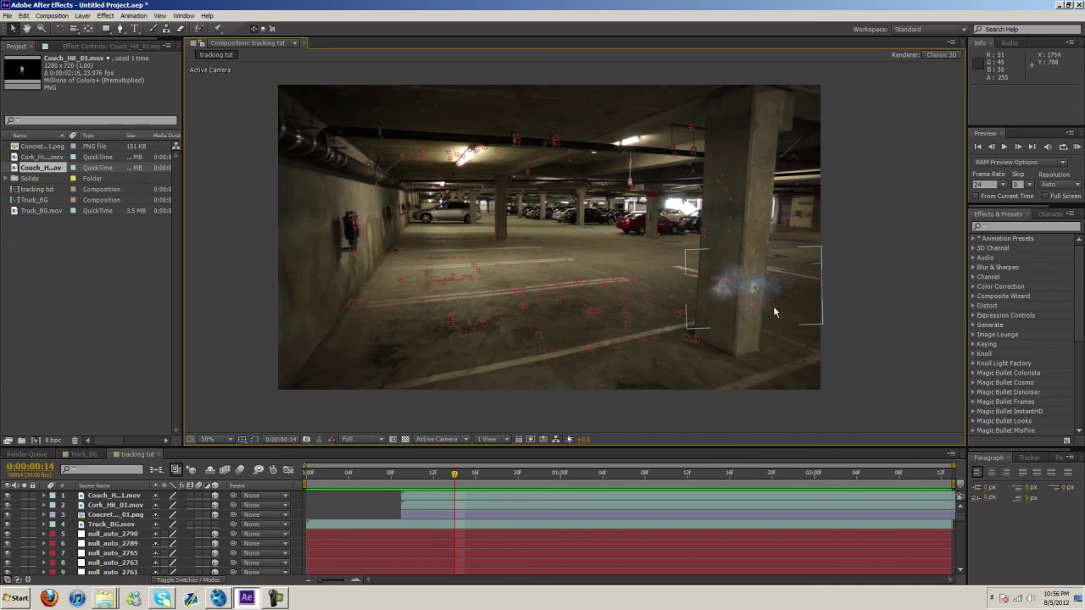
{"action": "left_click", "coordinate": [508, 426]}
{"action": "left_click_drag", "start_coordinate": [455, 472], "coordinate": [200, 483]}
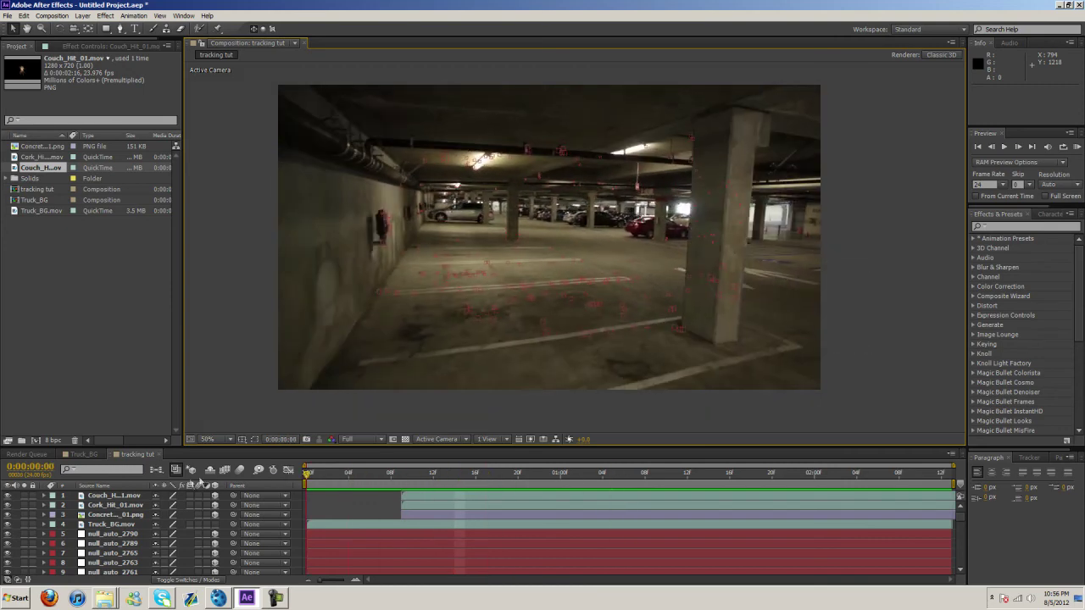
{"action": "left_click", "coordinate": [1079, 151]}
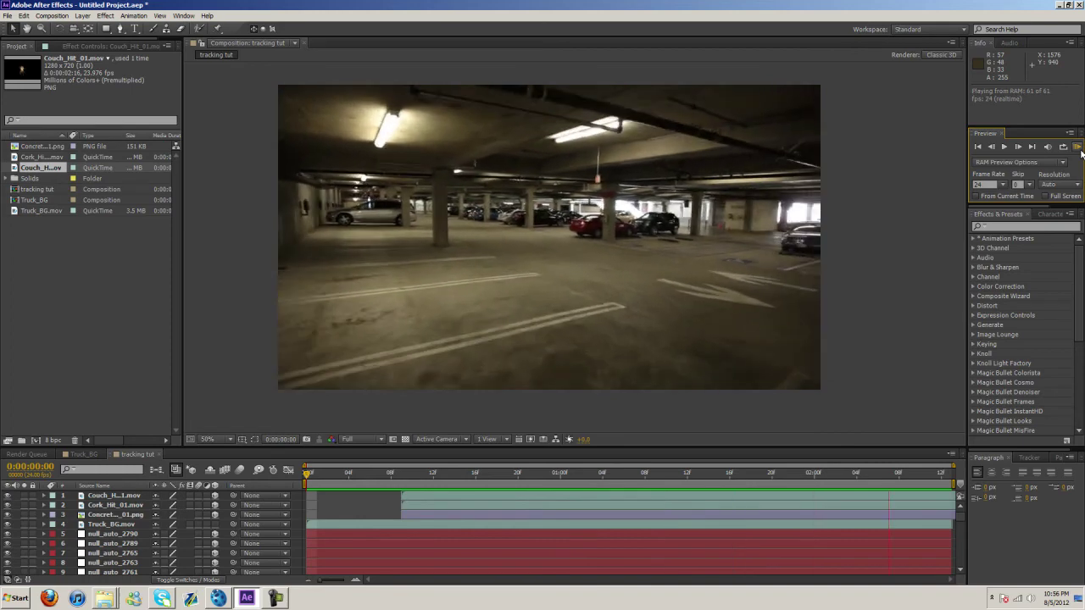
{"action": "left_click", "coordinate": [356, 468]}
{"action": "left_click_drag", "start_coordinate": [304, 479], "coordinate": [497, 473]}
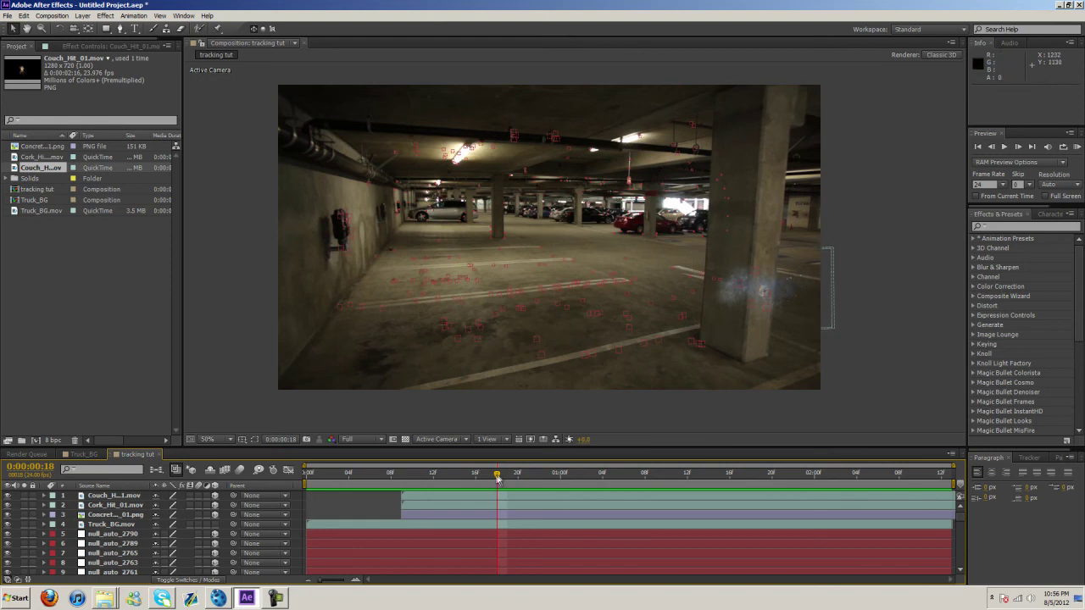
{"action": "left_click_drag", "start_coordinate": [498, 479], "coordinate": [582, 490]}
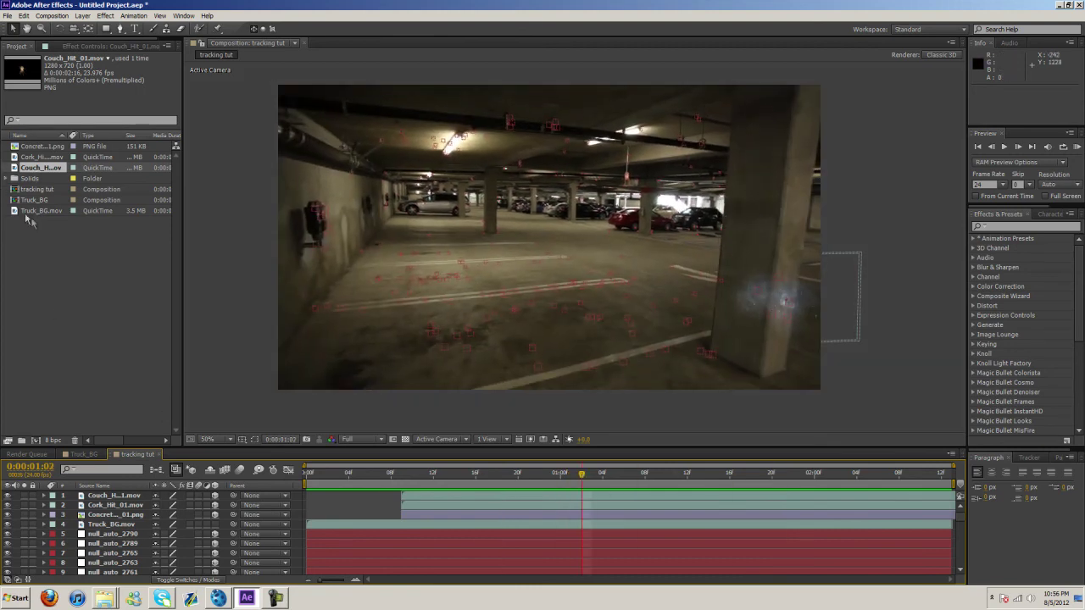
{"action": "left_click_drag", "start_coordinate": [581, 485], "coordinate": [357, 484]}
{"action": "left_click", "coordinate": [1077, 147]}
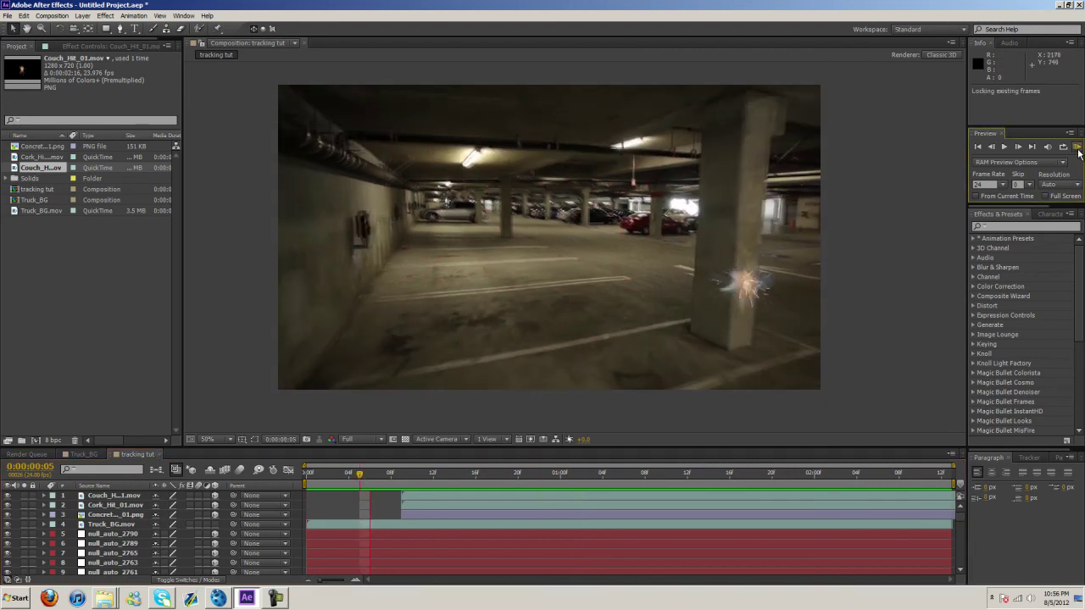
{"action": "left_click", "coordinate": [406, 448]}
{"action": "left_click_drag", "start_coordinate": [358, 479], "coordinate": [476, 496]}
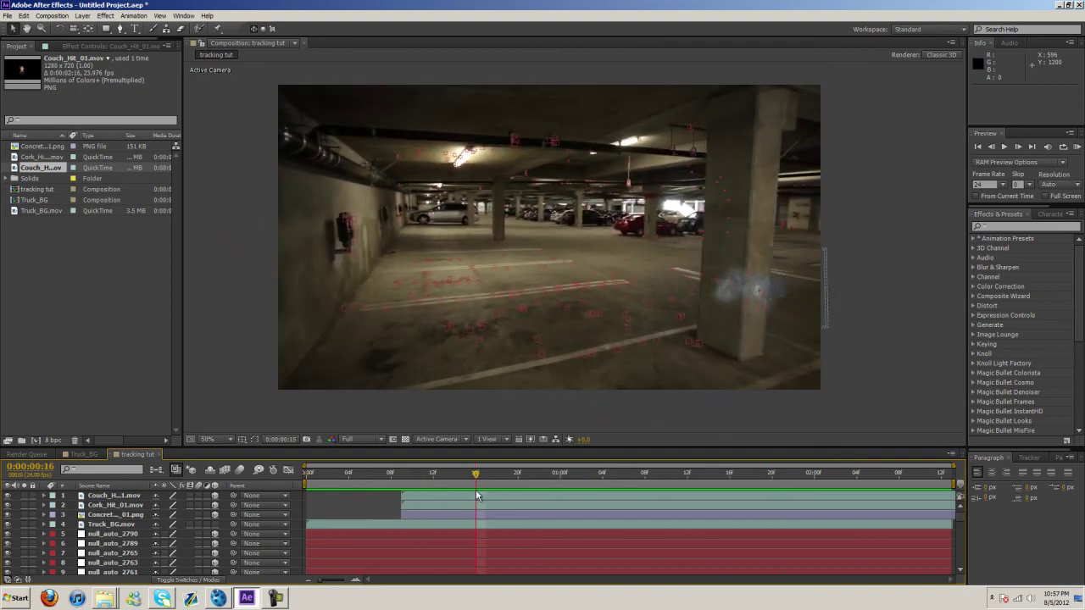